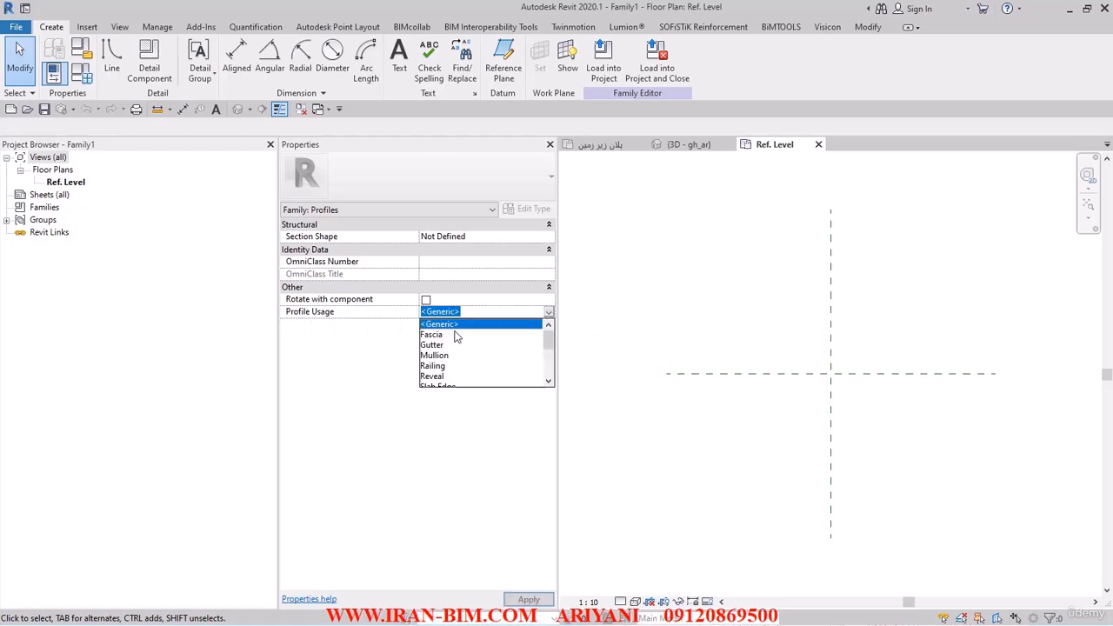
- Set the family's profile usage to Wall Sweep
scroll(441, 382, down, 2)
scroll(441, 392, down, 2)
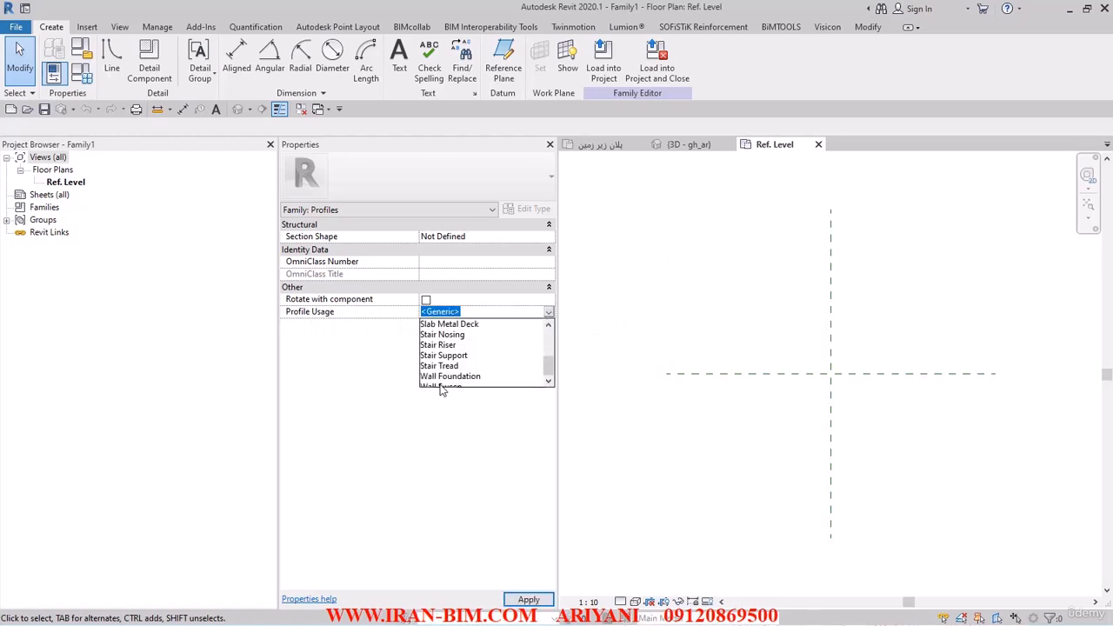
click(444, 376)
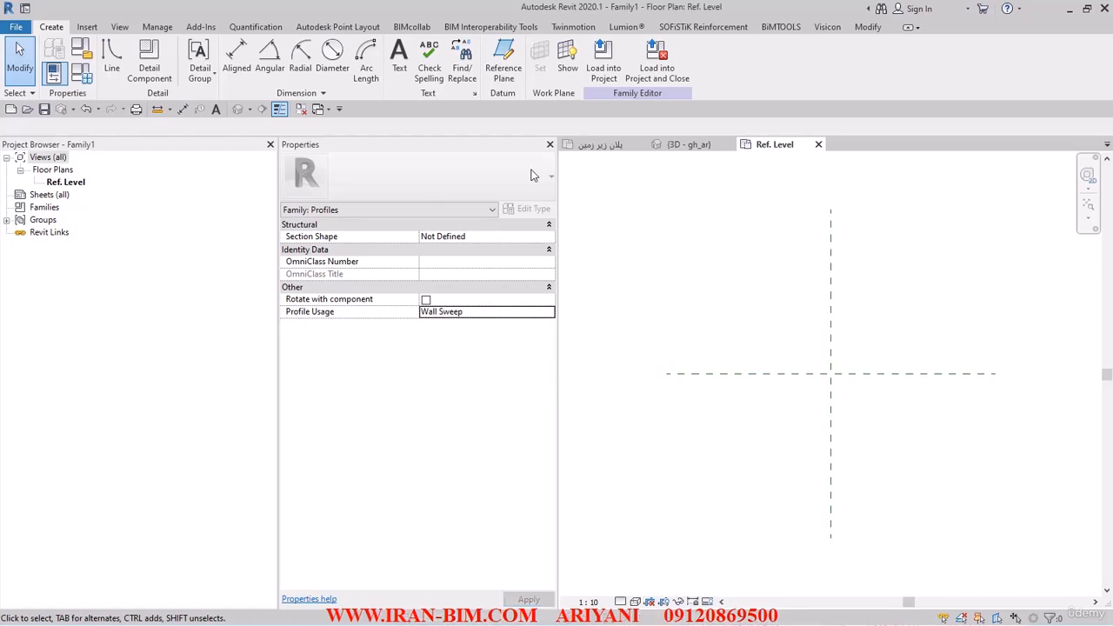
- Draw a vertical reference plane just right of the central vertical plane
click(504, 74)
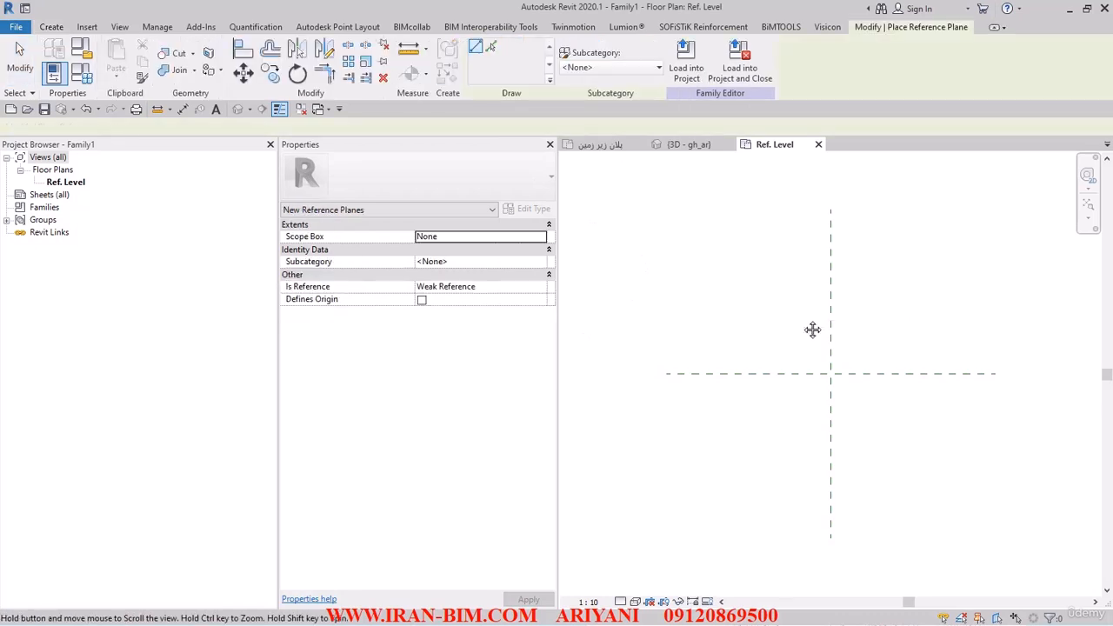
click(729, 258)
click(731, 447)
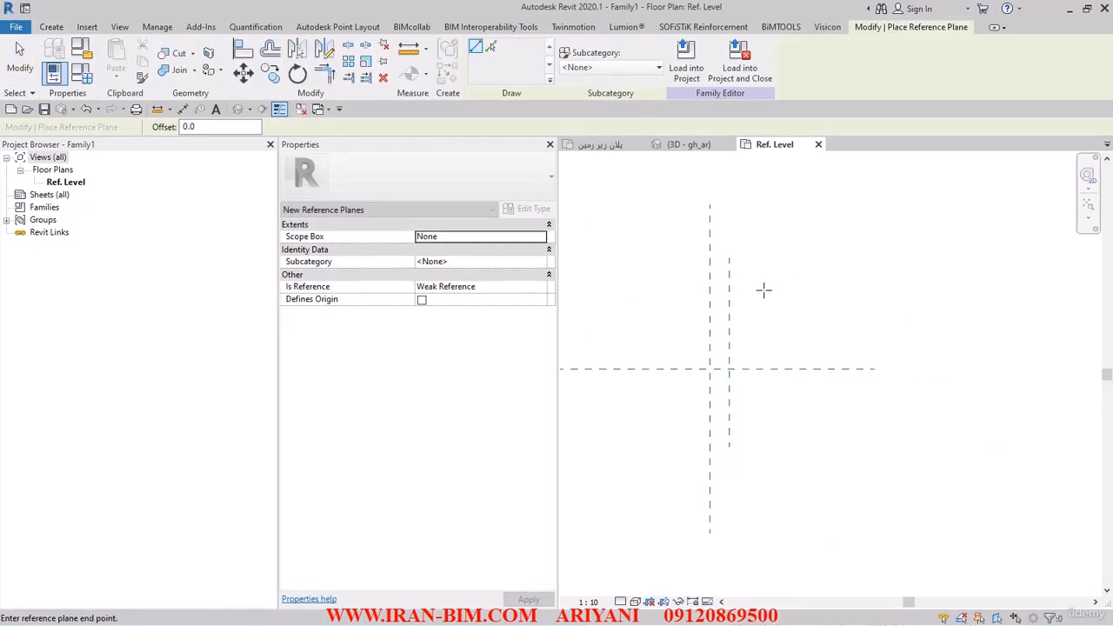
- Draw a horizontal reference plane above the centre, setting its angle to 180
click(763, 292)
click(656, 298)
click(710, 368)
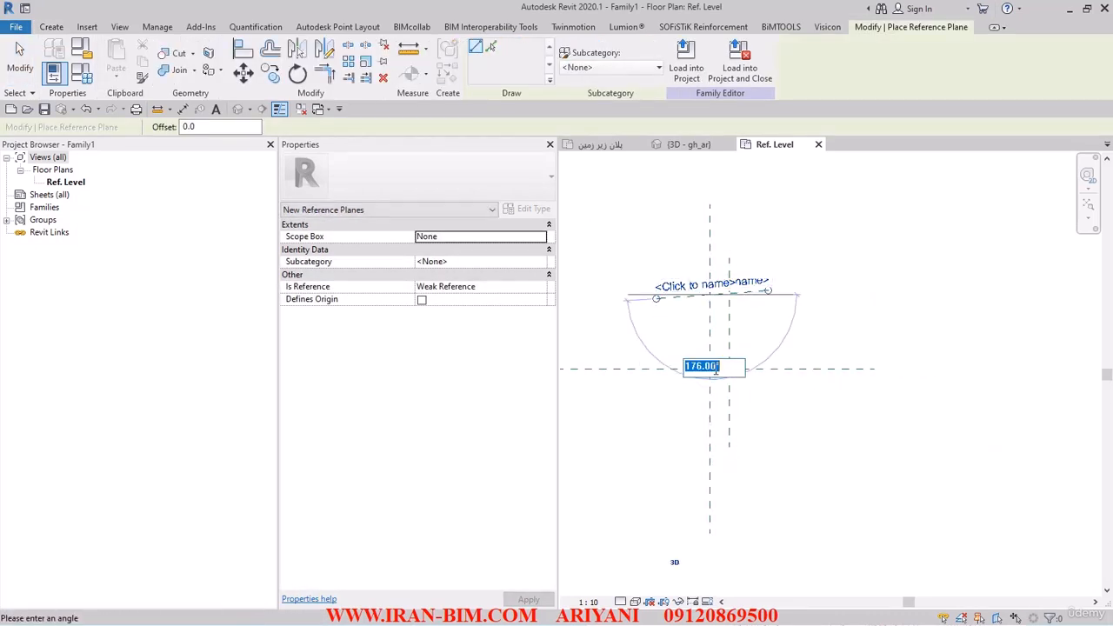
text(180)
key(Return)
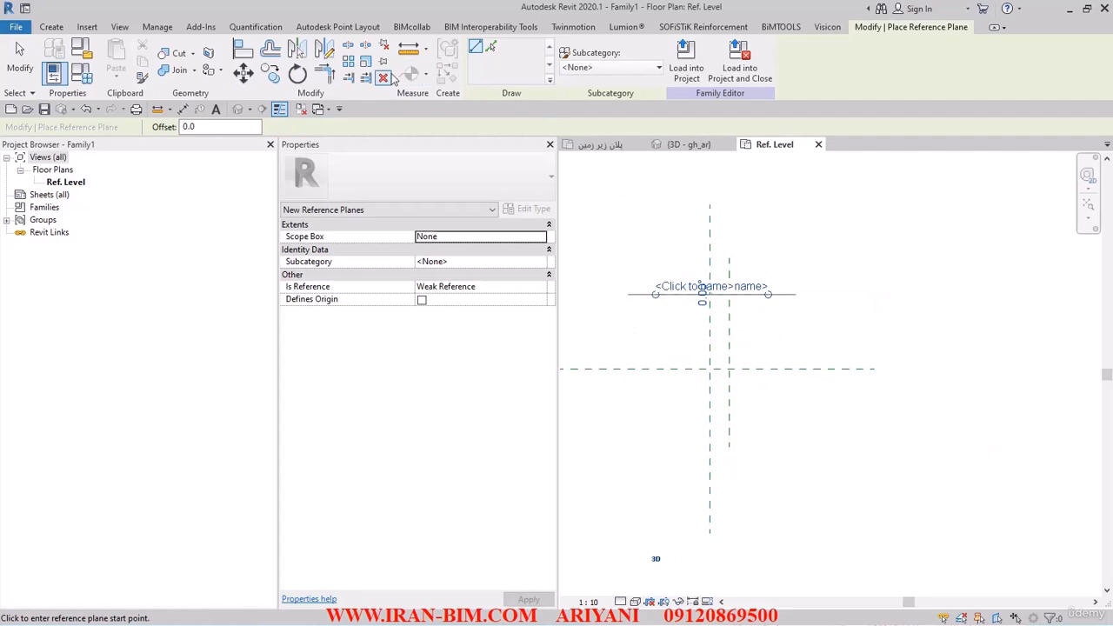
- Add aligned dimensions between the two vertical reference planes and between the two horizontal reference planes
click(424, 75)
click(448, 99)
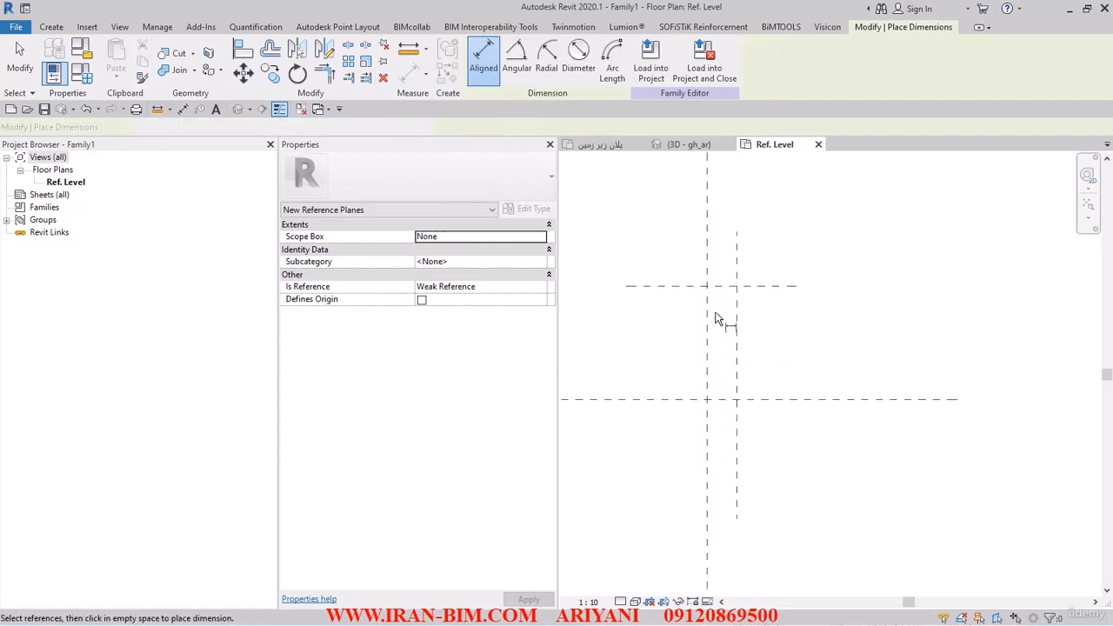
click(707, 303)
click(735, 301)
click(726, 202)
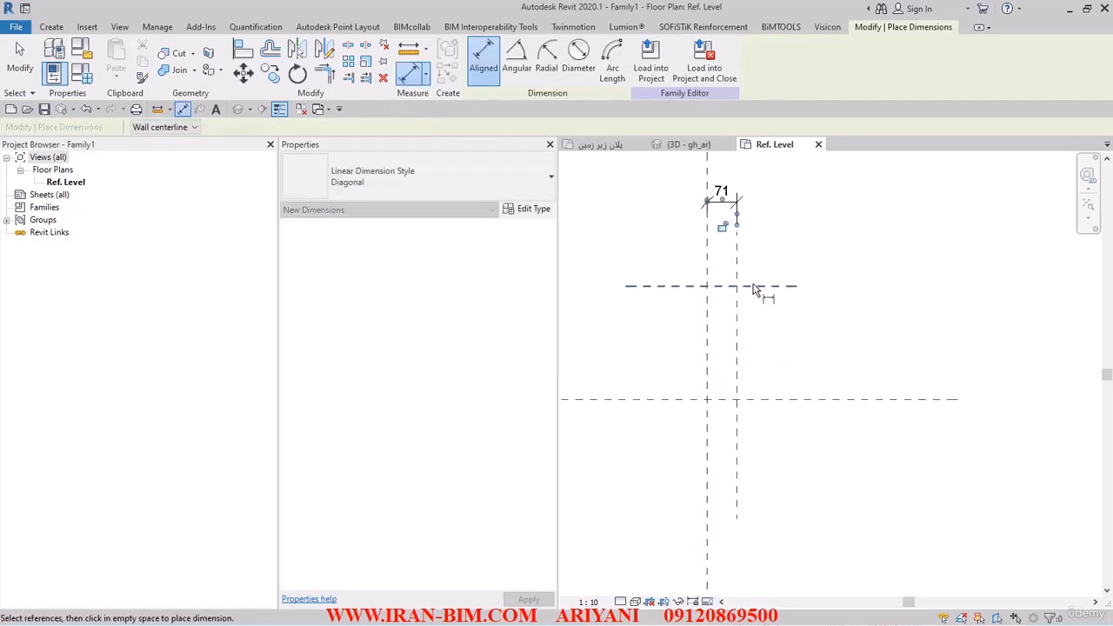
click(750, 287)
click(681, 399)
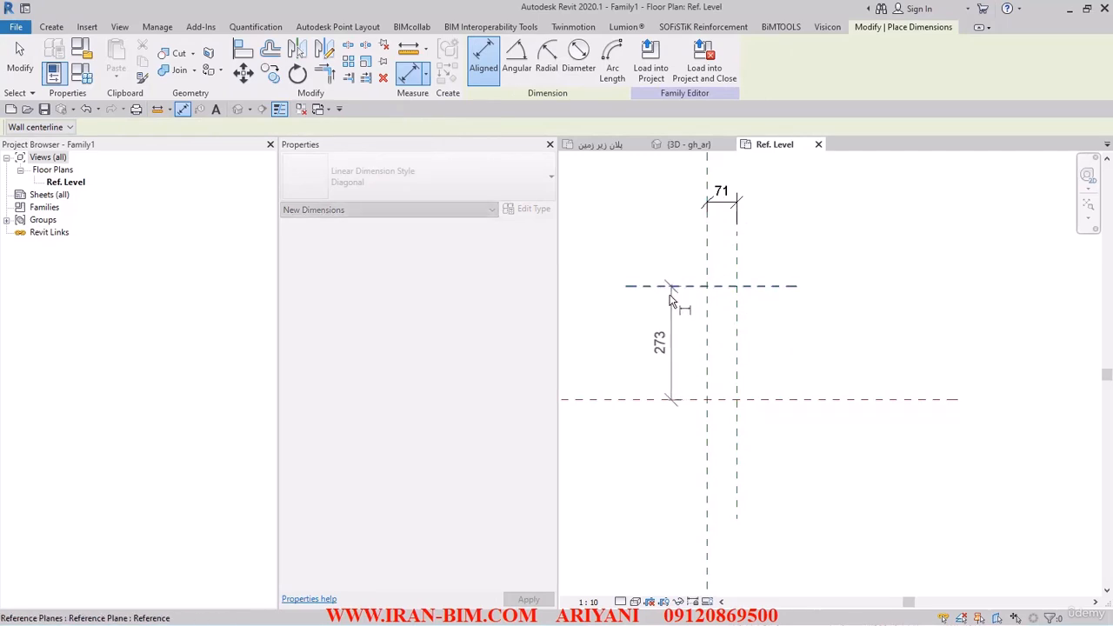
click(643, 317)
key(Escape)
- Label the vertical dimension between the horizontal planes with a new type parameter named H
click(647, 322)
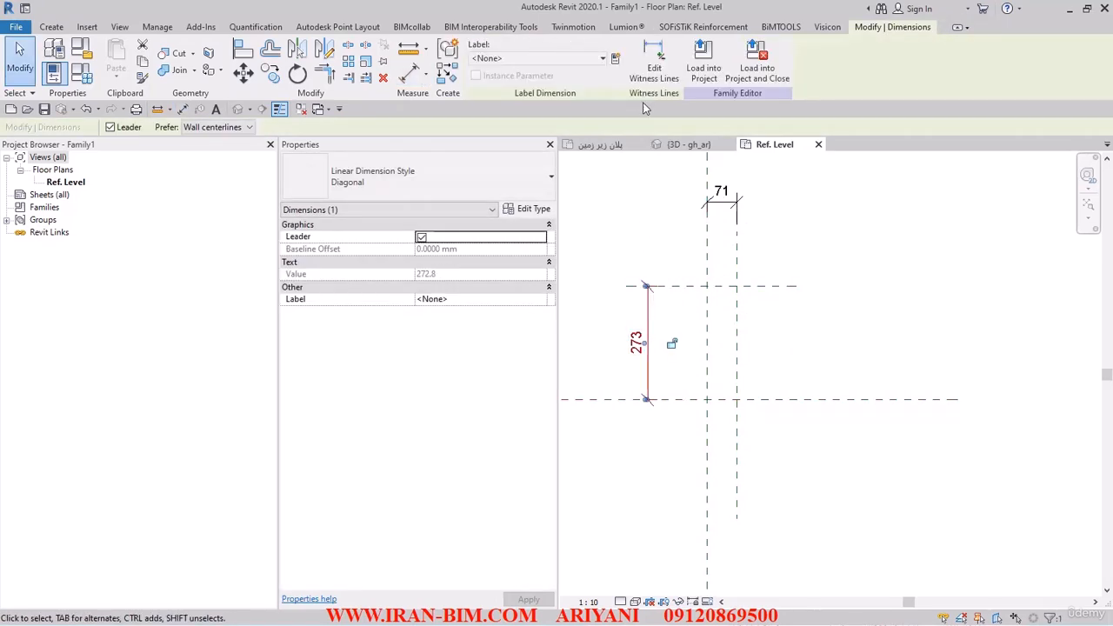
click(615, 58)
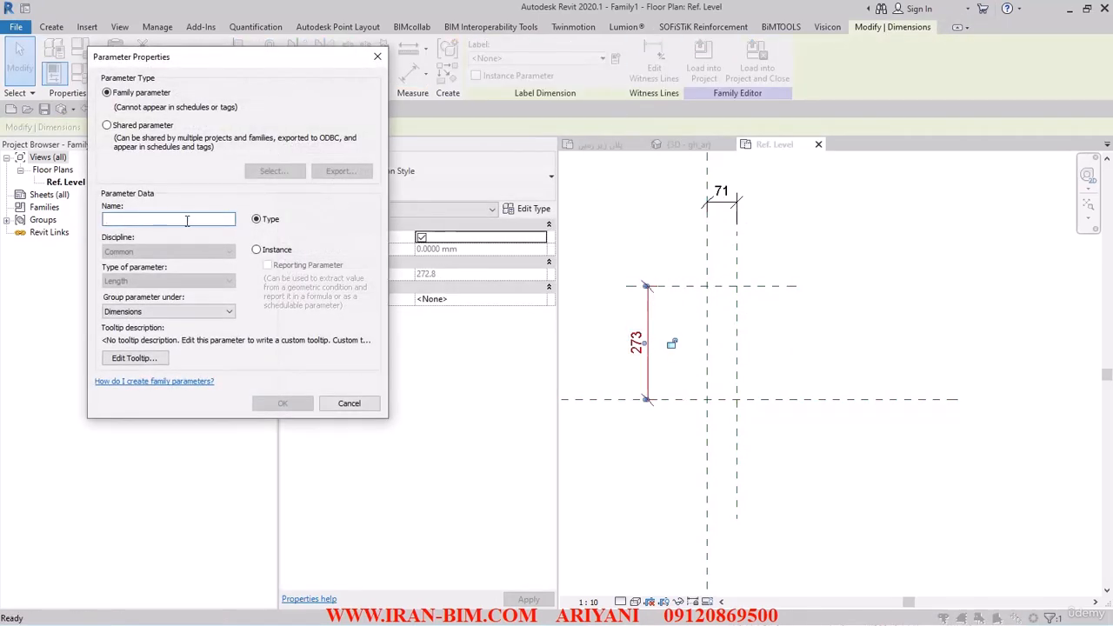
text(H)
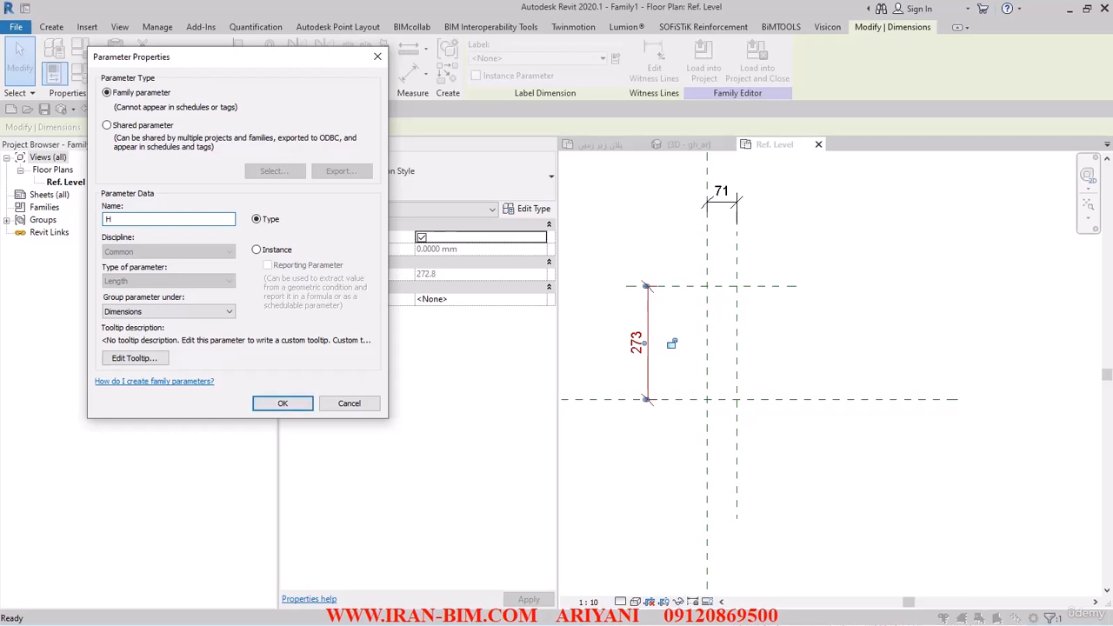
click(283, 404)
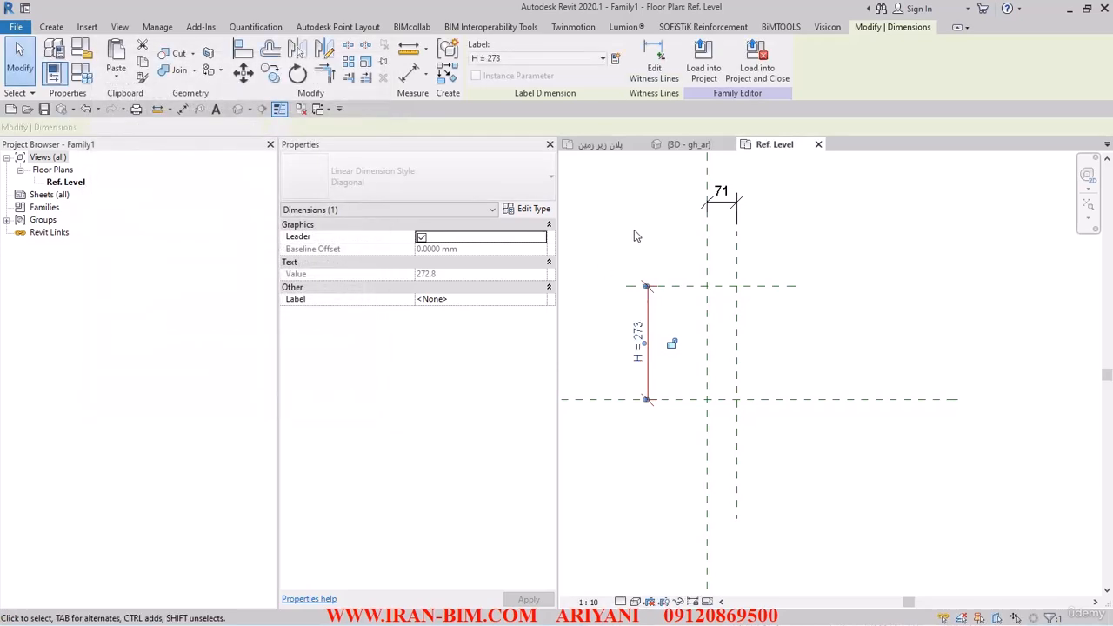
- Label the dimension between the vertical planes with a new type parameter named T
click(634, 229)
click(722, 202)
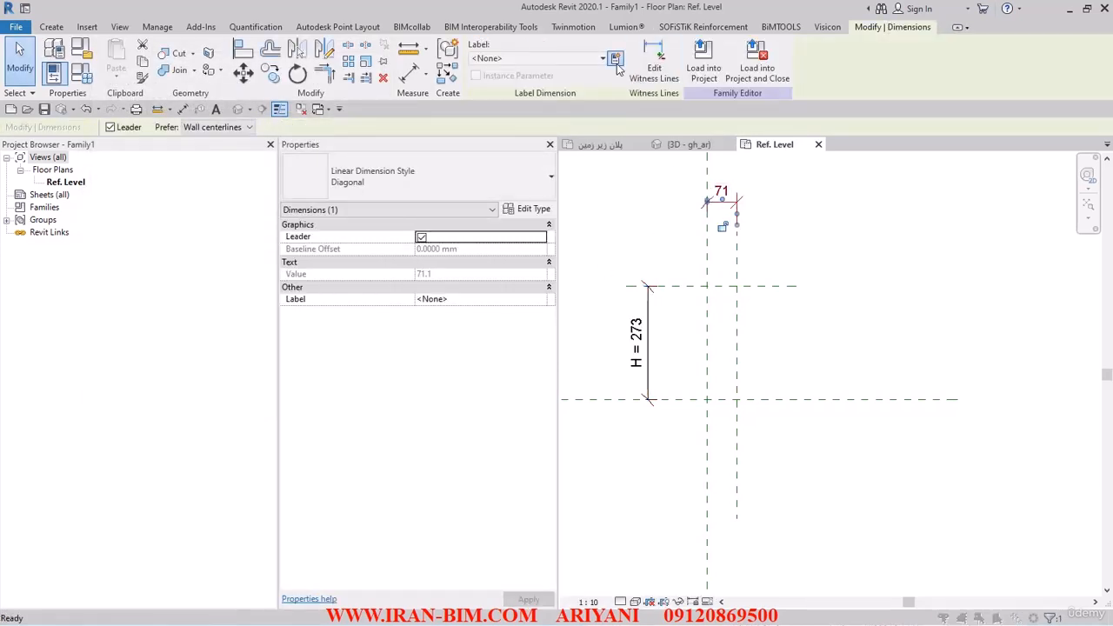
click(615, 58)
text(T)
click(281, 402)
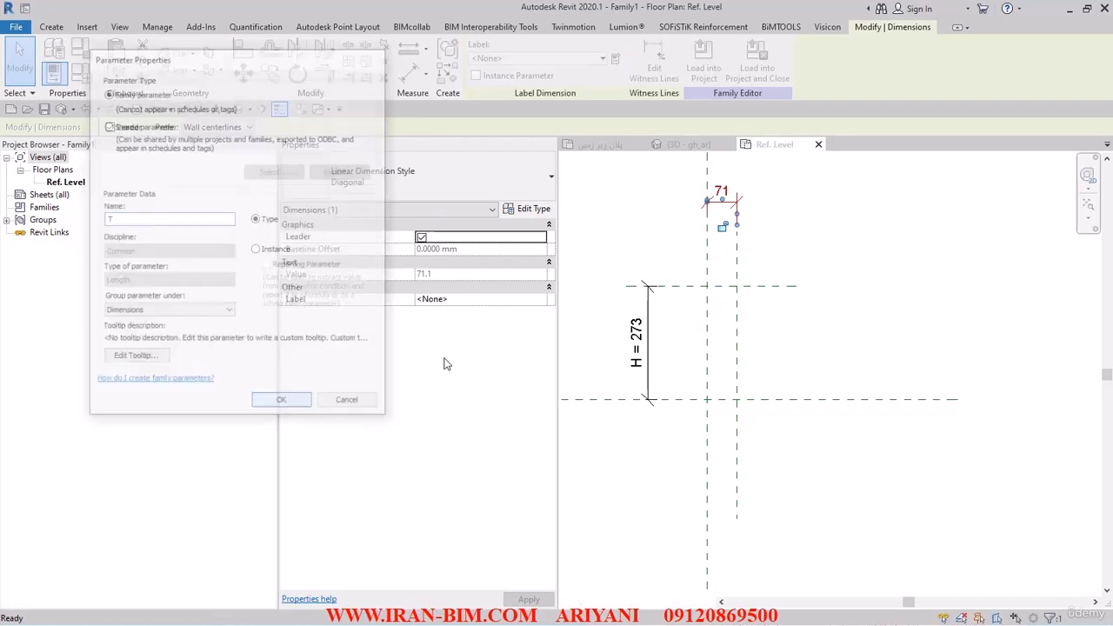
key(Escape)
- Create a new family type named 200 X 15
click(81, 73)
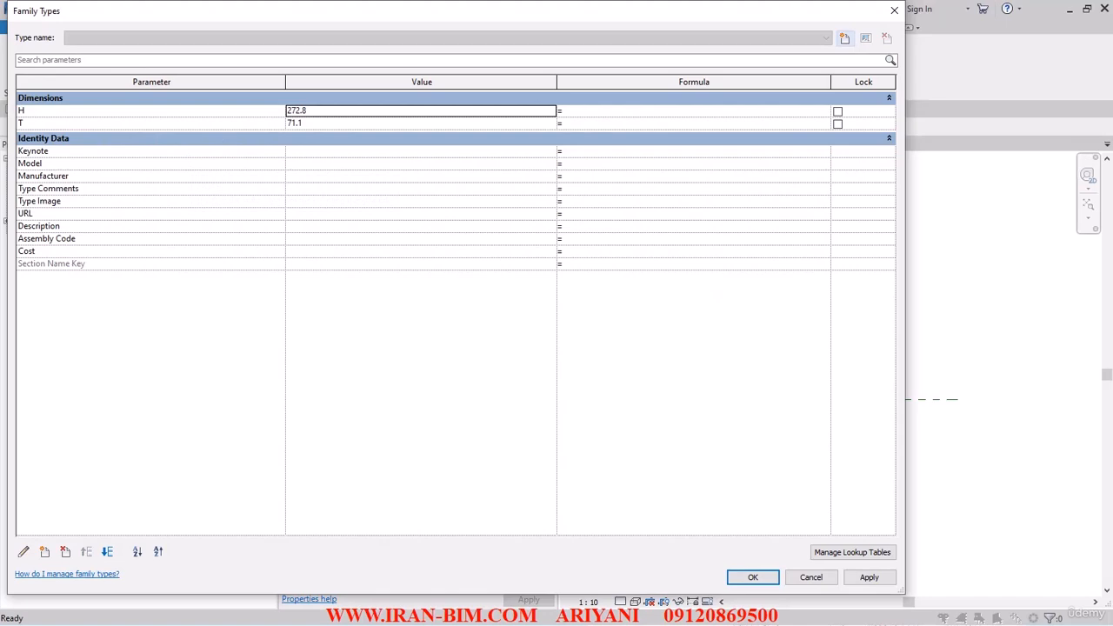
click(845, 39)
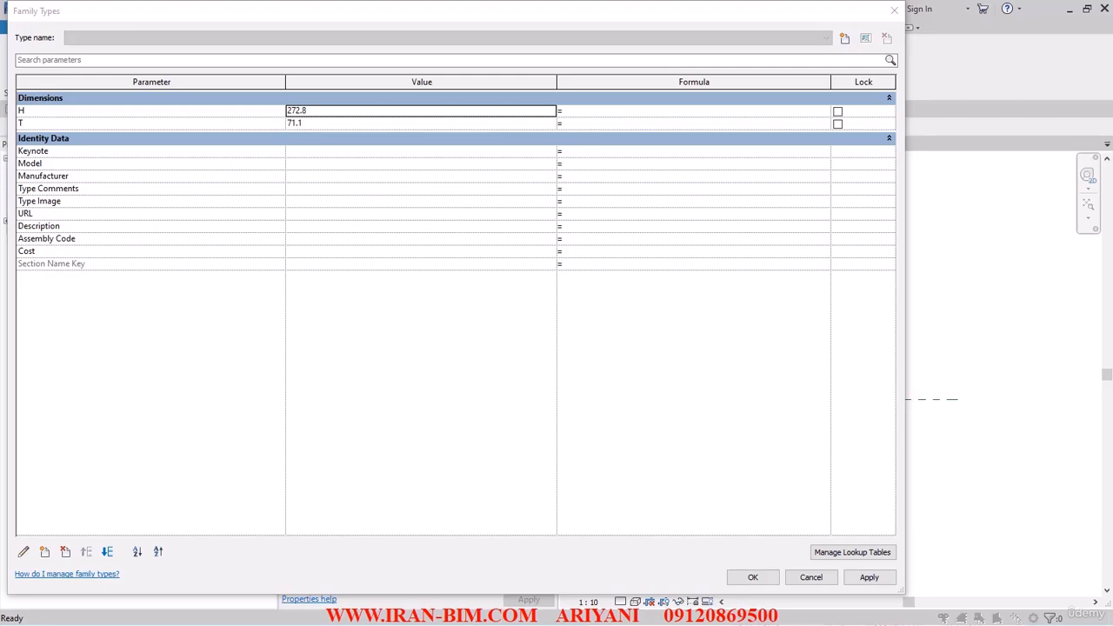
click(845, 38)
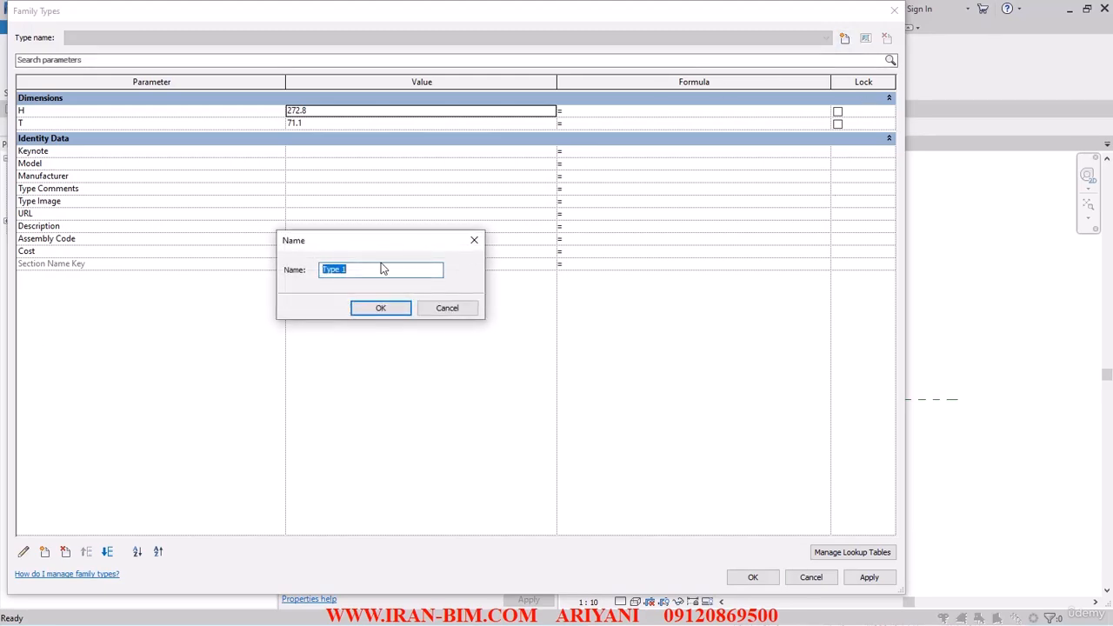
text(200 X 15)
click(400, 308)
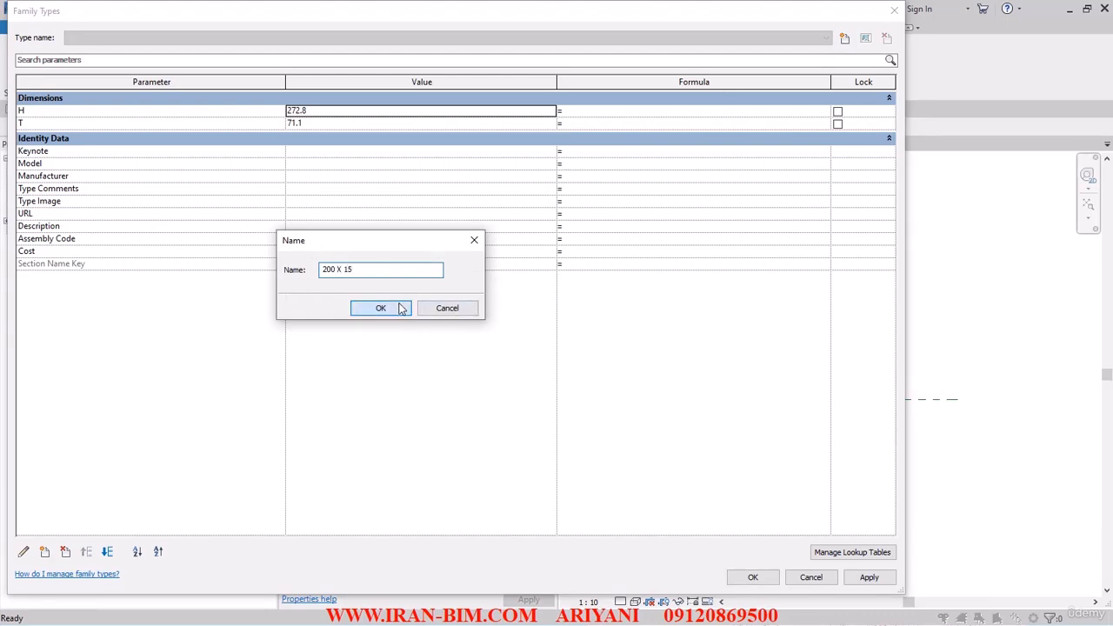
- Set H to 200 and T to 15 for this type and apply the changes
click(331, 111)
text(200)
click(309, 123)
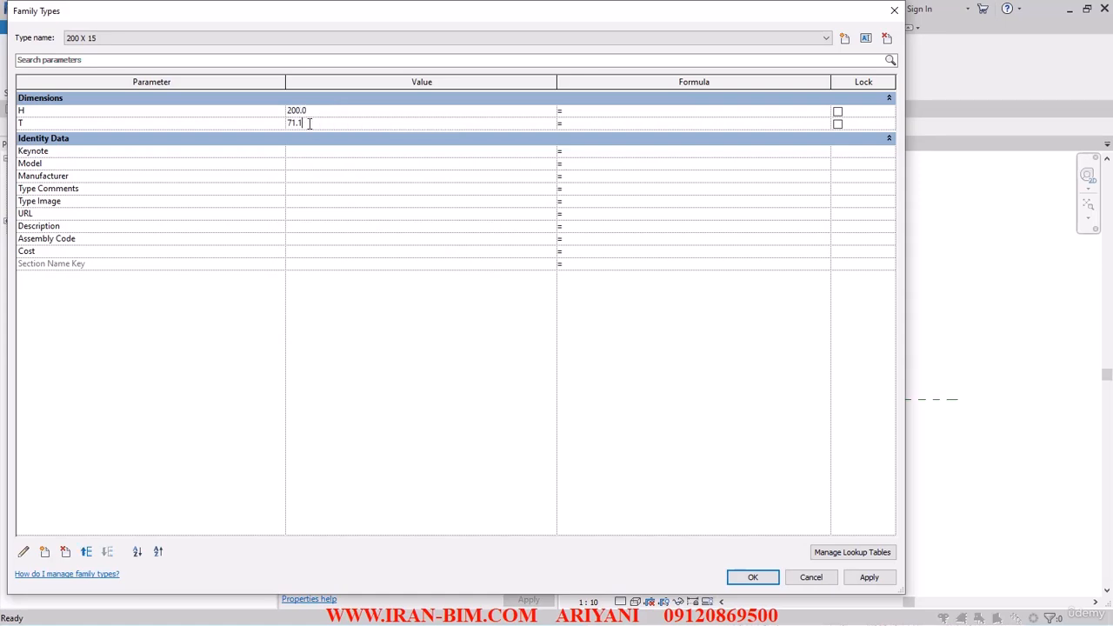
drag(309, 123, 275, 131)
text(15)
click(864, 580)
click(744, 584)
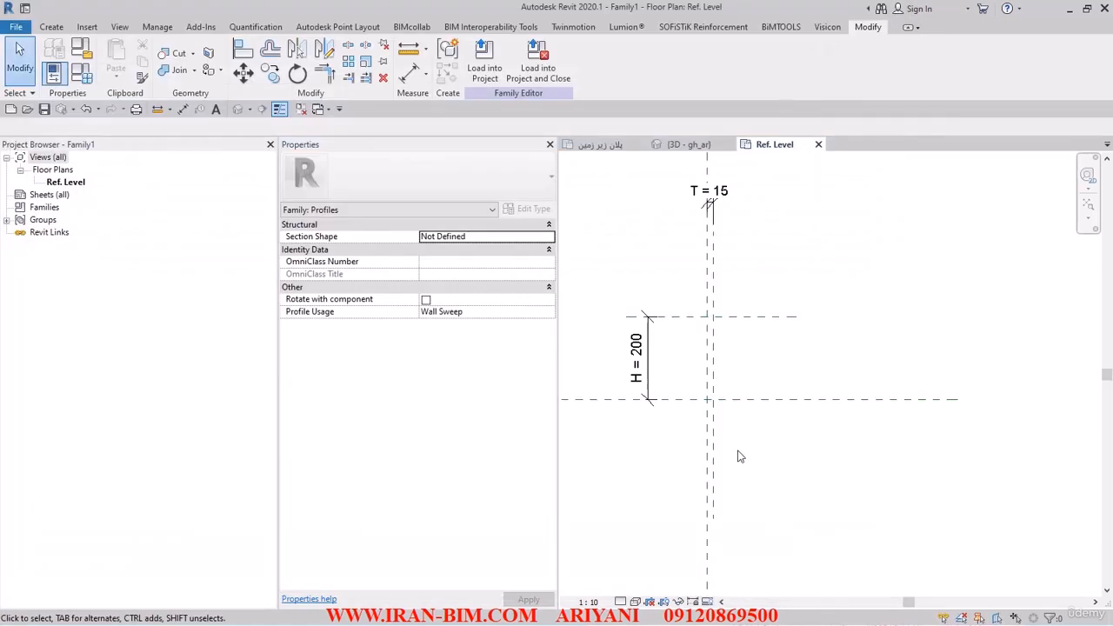
- Create another family type named 900 X 20
middle_drag(683, 370, 956, 407)
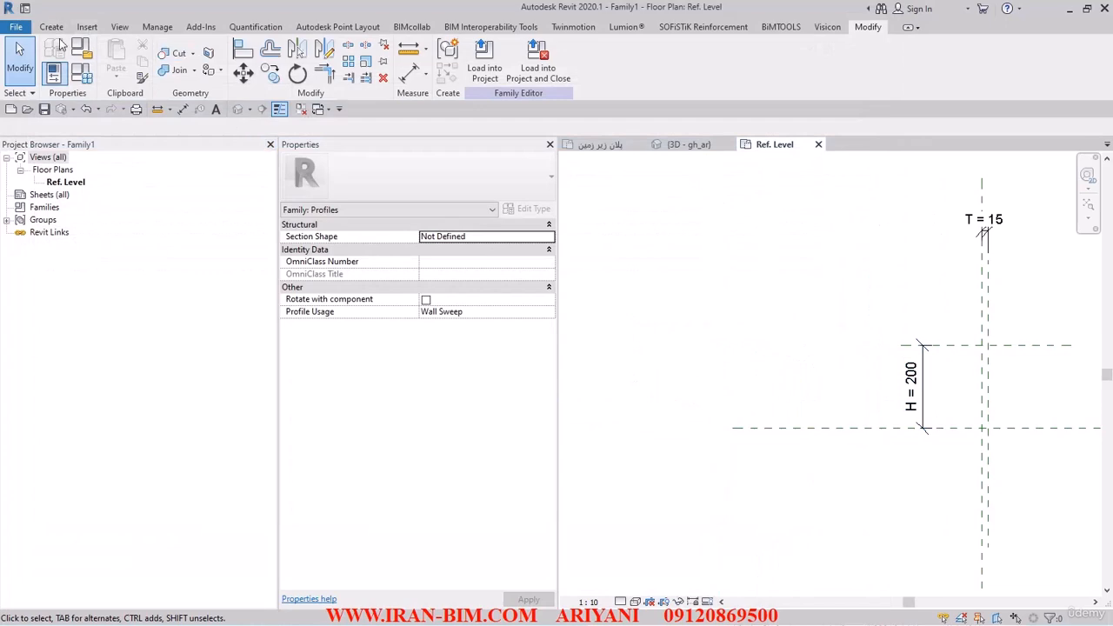
middle_drag(738, 368, 728, 362)
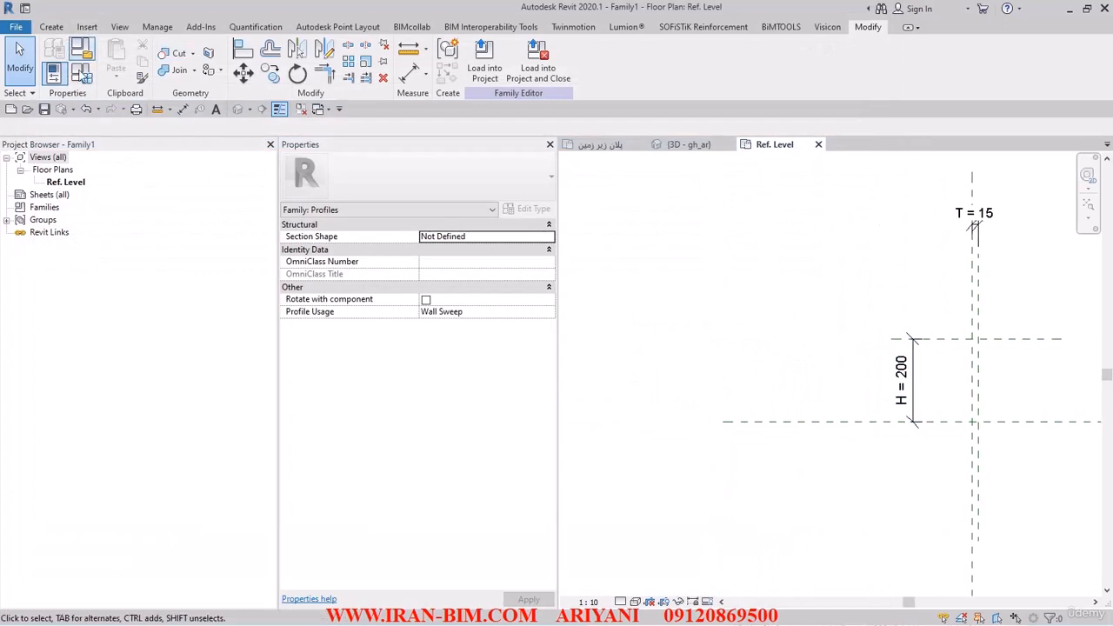
click(82, 73)
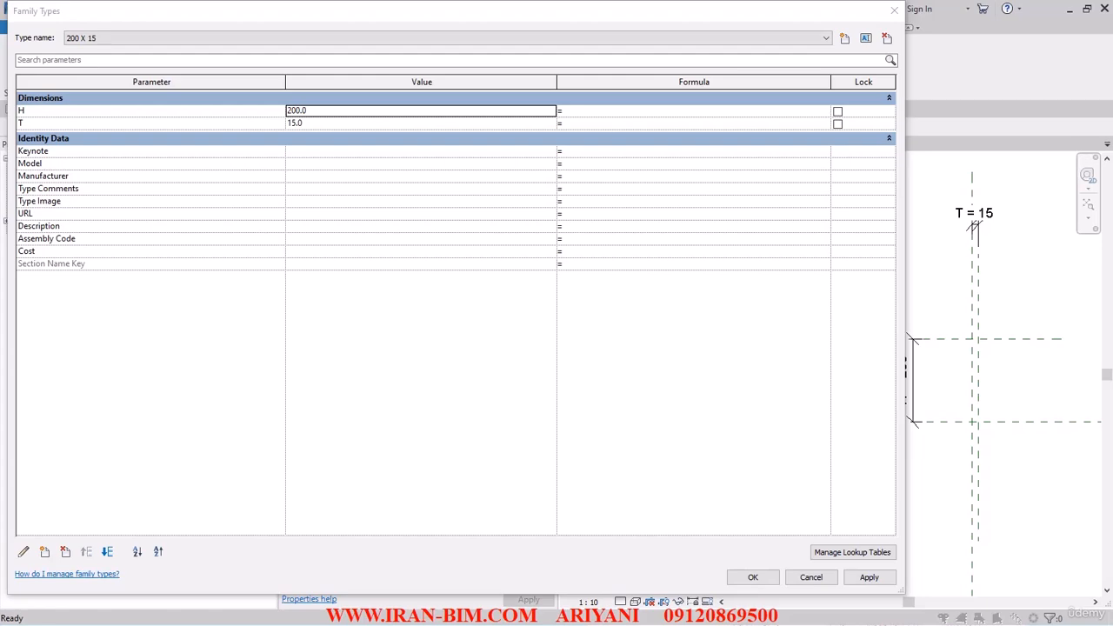
click(844, 38)
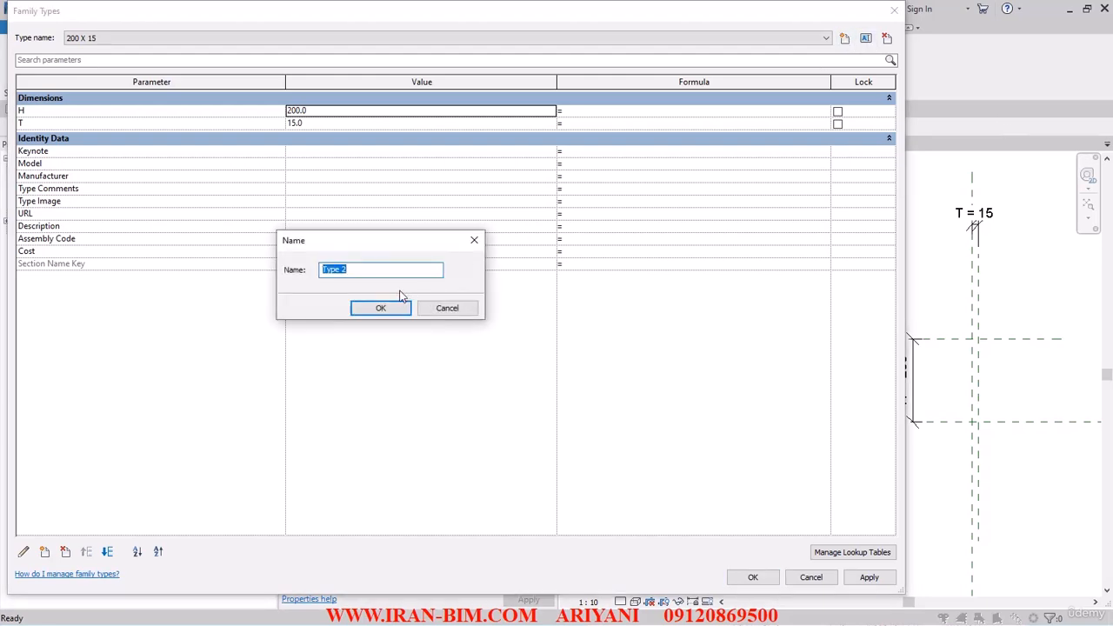
text(900 X 20)
click(379, 309)
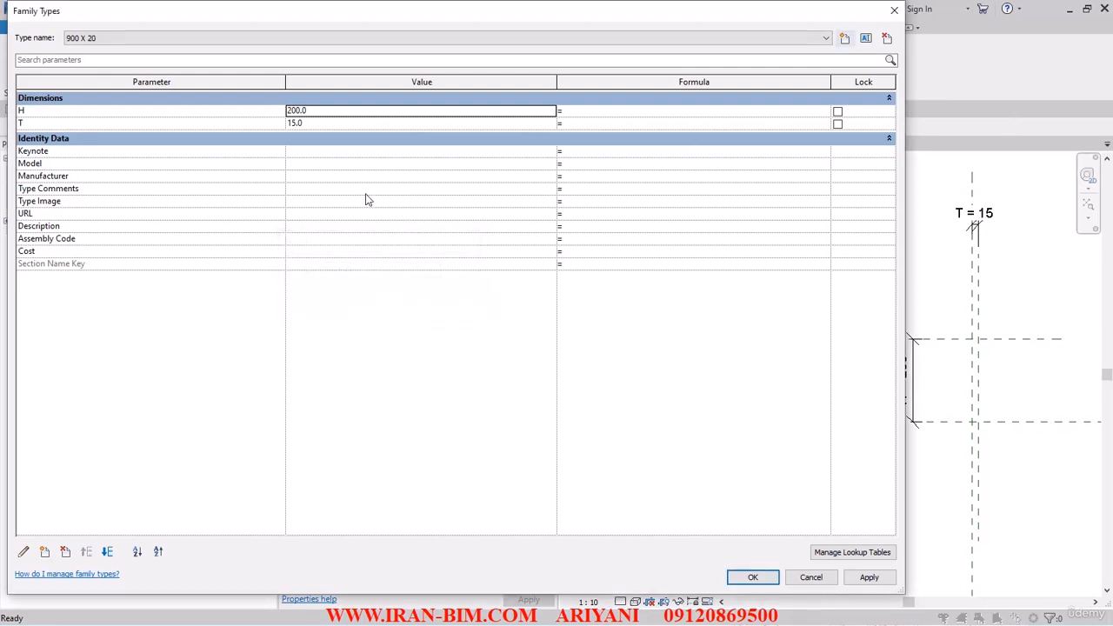
- Set H to 900 and T to 20 for the new type and apply the changes
double_click(332, 111)
text(900)
click(317, 123)
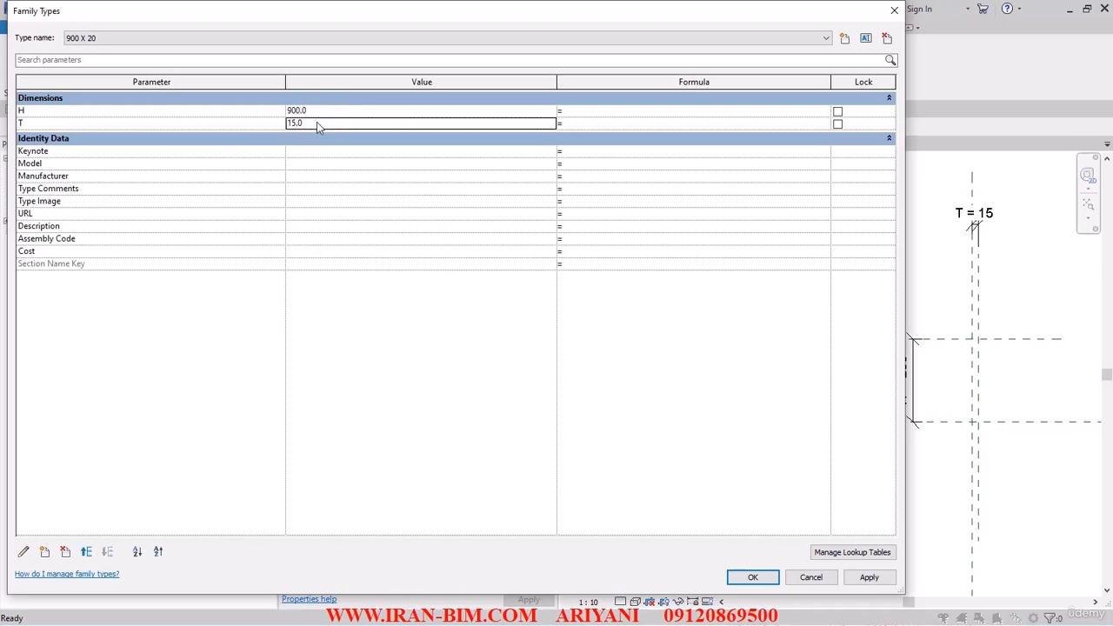
text(20)
click(869, 578)
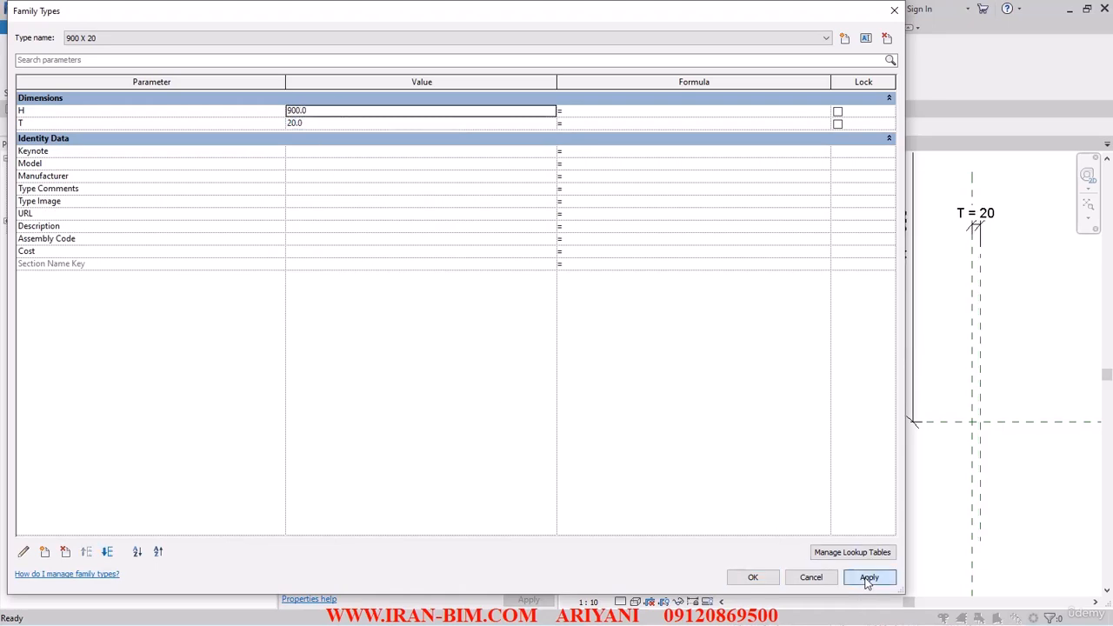
click(754, 578)
- Move the T dimension up along the vertical reference planes
scroll(804, 439, down, 3)
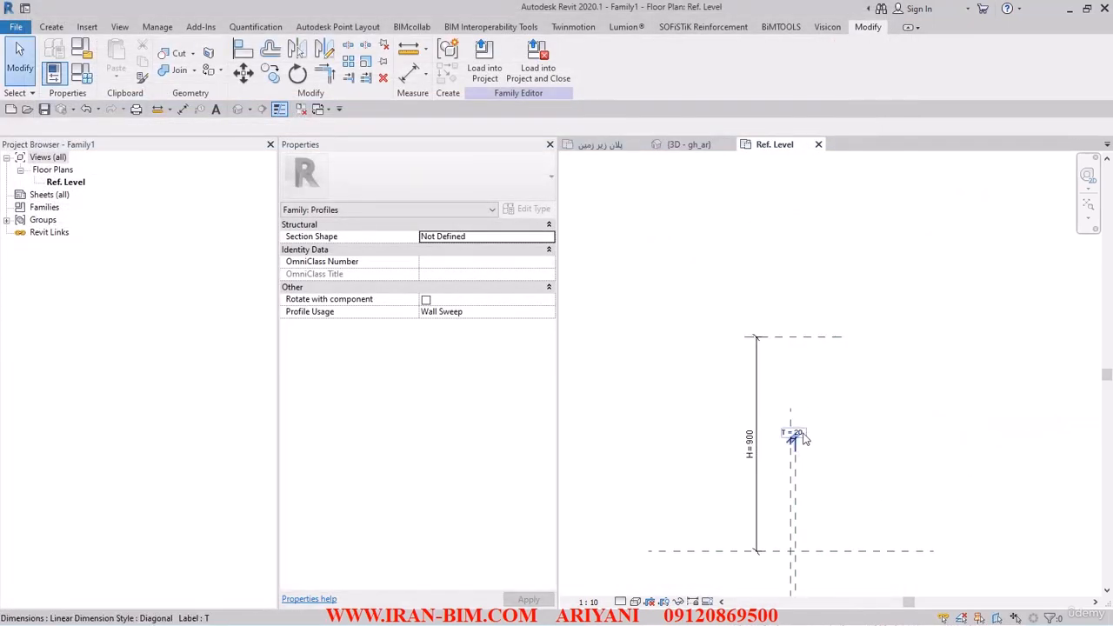
drag(804, 438, 809, 261)
click(817, 383)
click(797, 469)
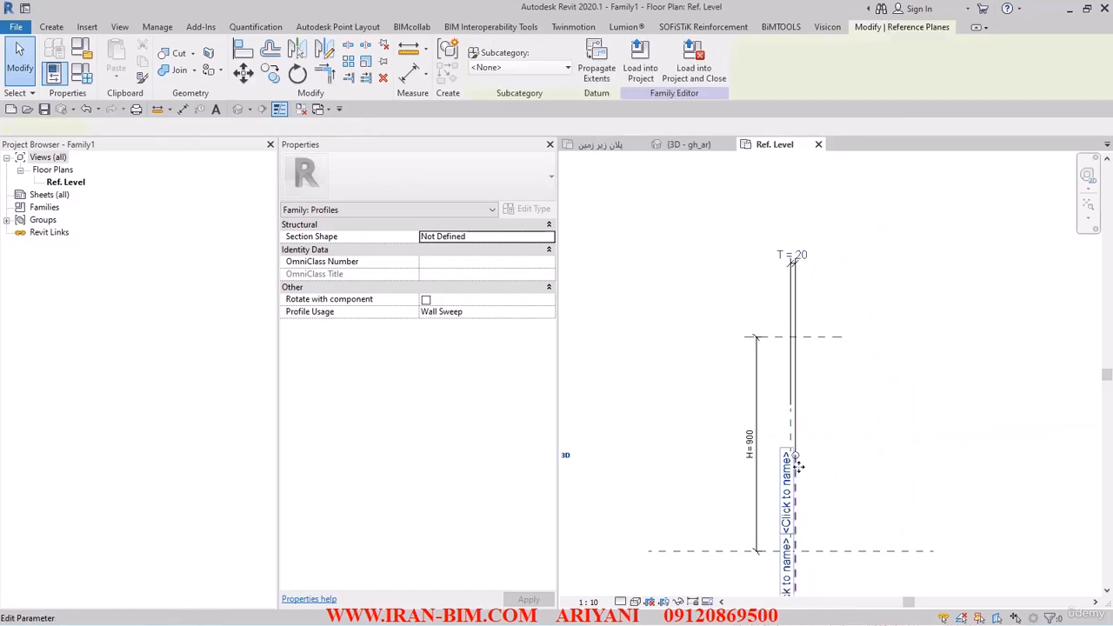
scroll(832, 455, up, 2)
key(Escape)
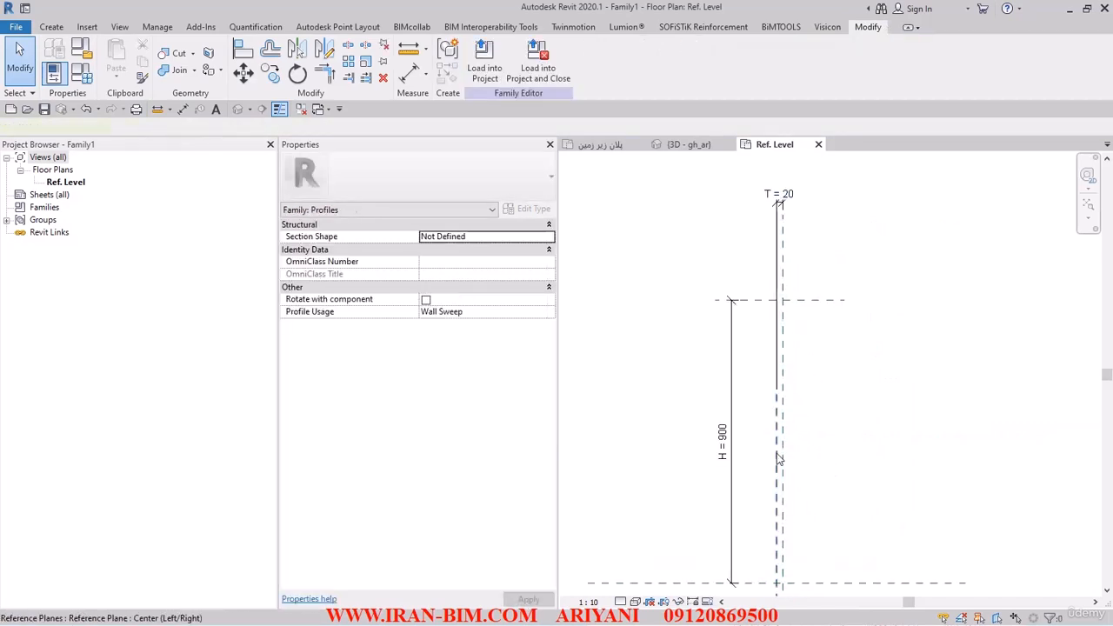
click(780, 461)
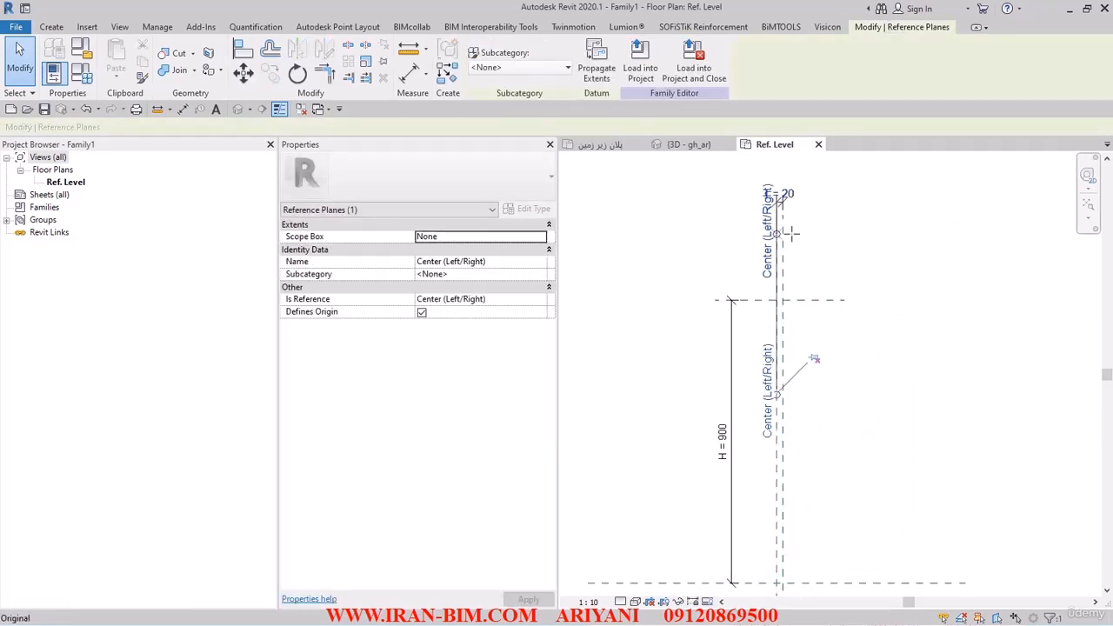
click(860, 415)
middle_drag(853, 408, 864, 353)
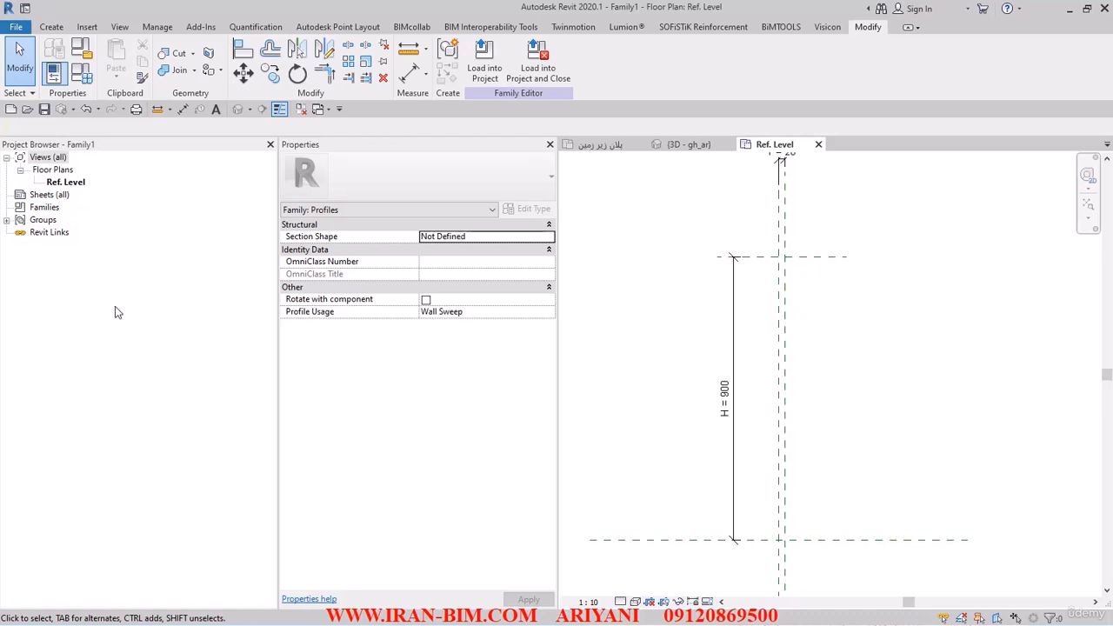
- Create another family type named 200 X 25
click(82, 74)
click(842, 40)
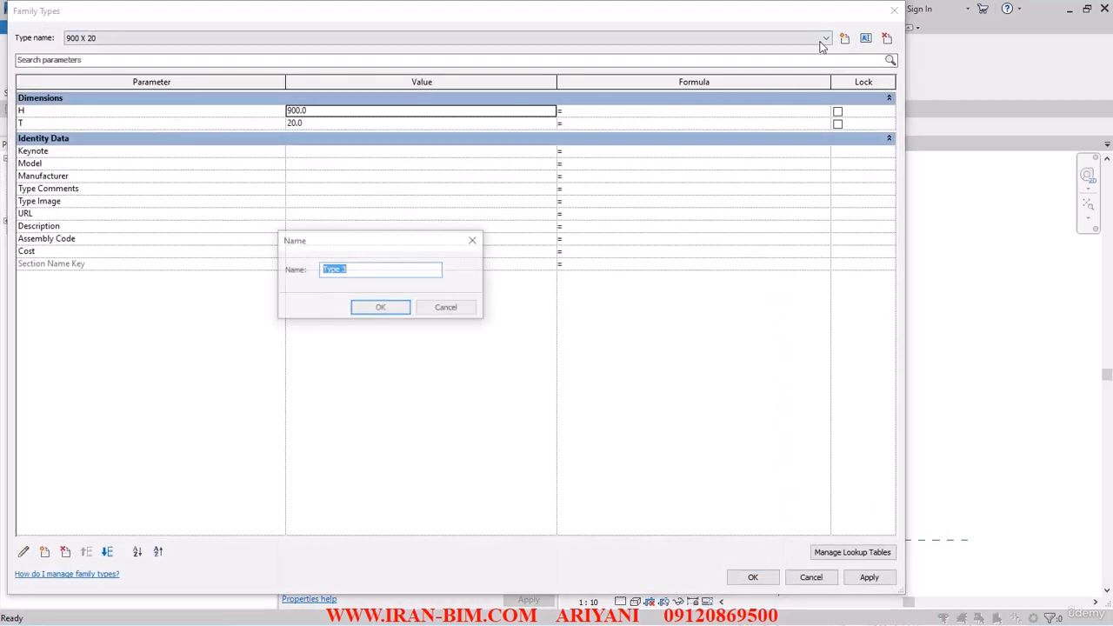
text(200 X 25)
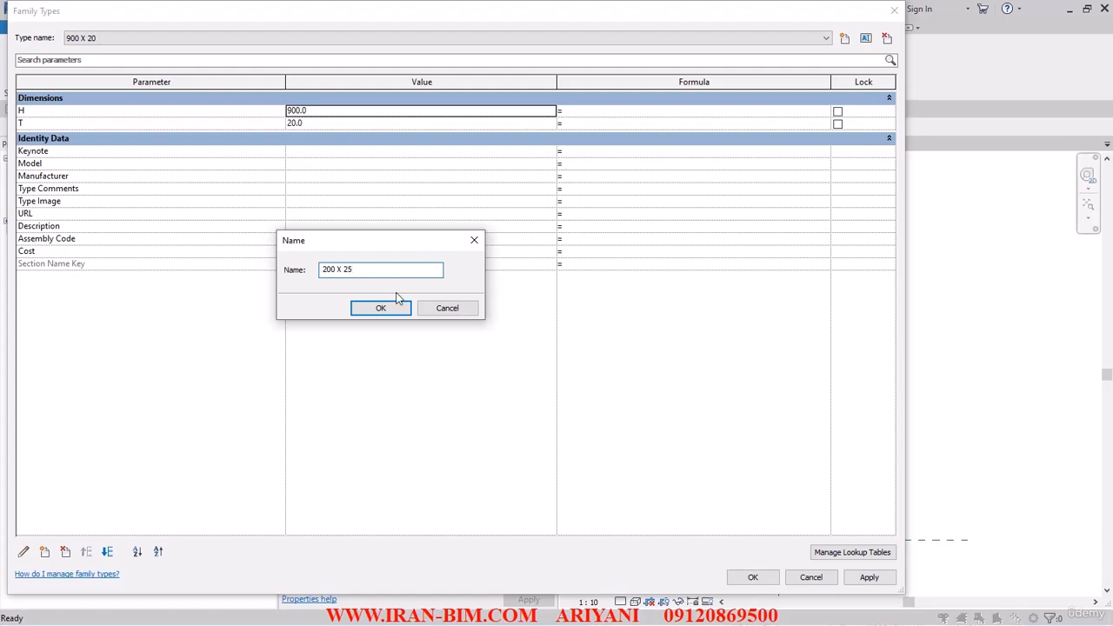
click(374, 311)
- Set H to 200 and T to 25 for the new type and close the family types dialog
click(315, 111)
text(2)
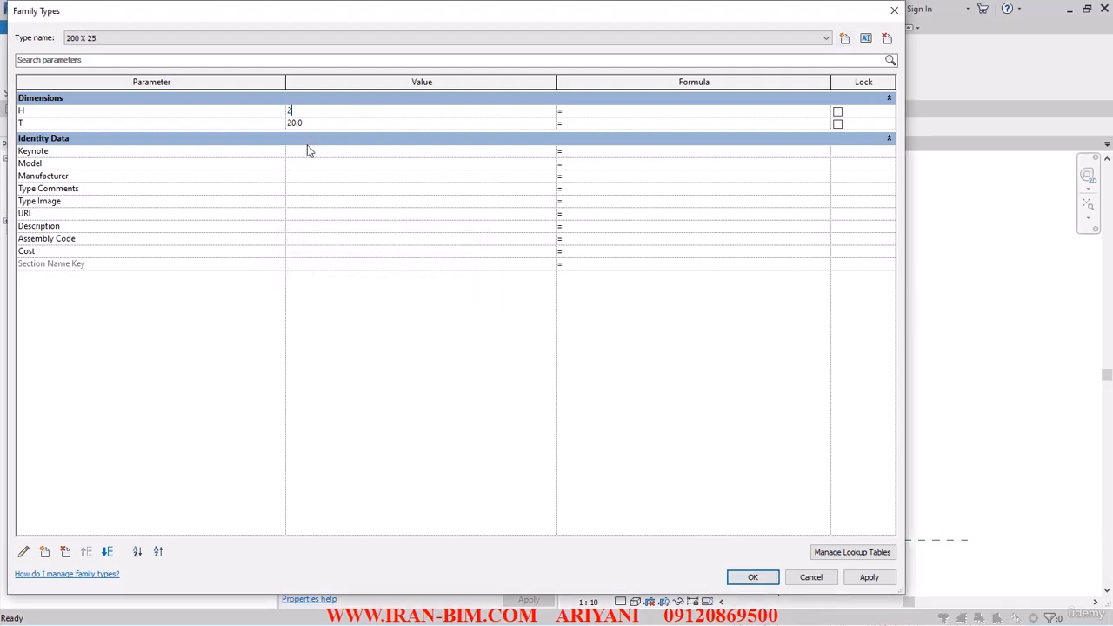
text(00)
click(317, 124)
text(25)
click(748, 581)
scroll(688, 391, up, 2)
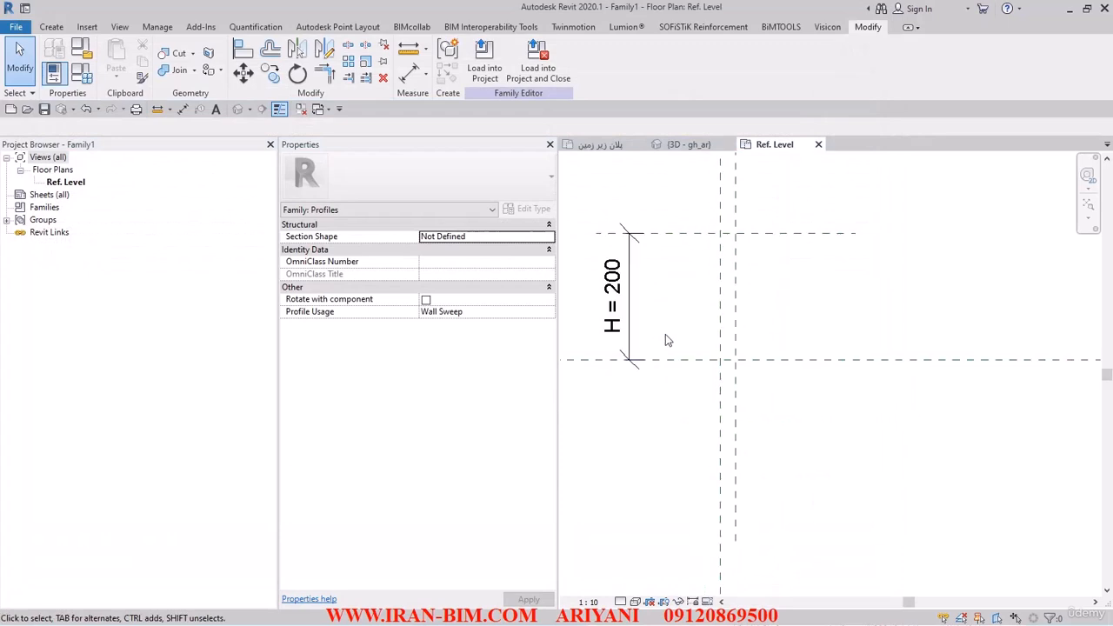
- Draw a rectangular profile between the H and T reference planes and lock its edges to them
click(51, 27)
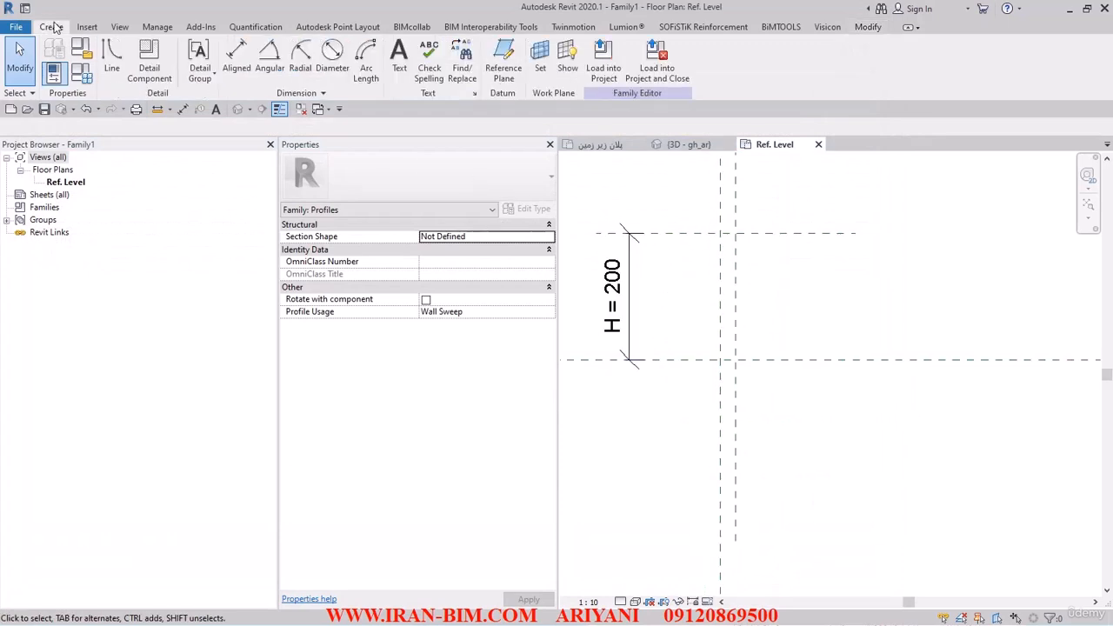
click(120, 70)
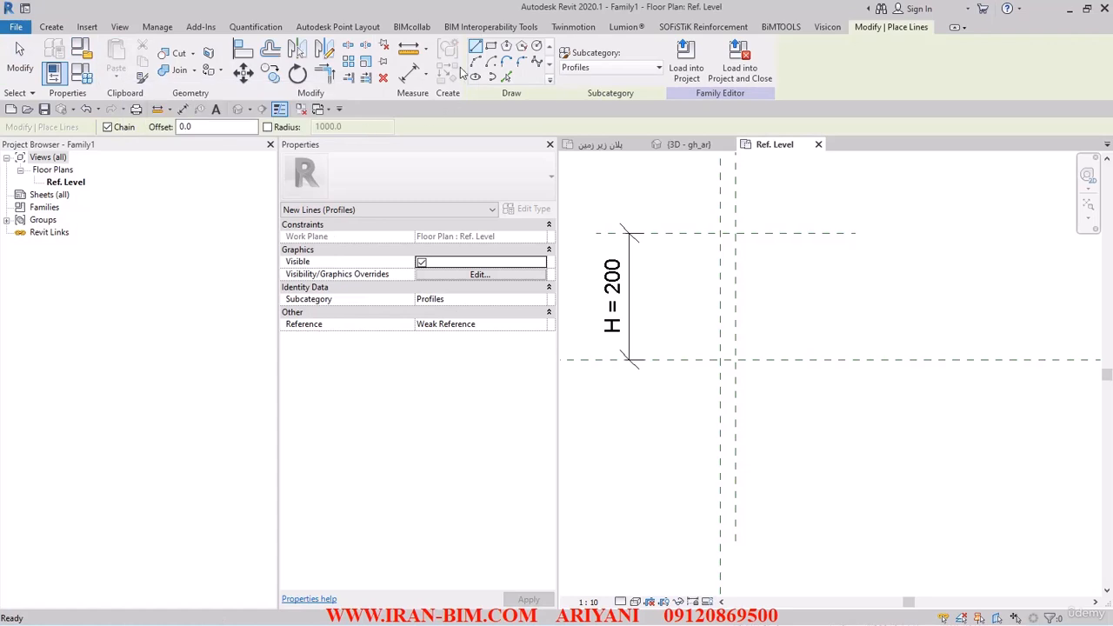
click(490, 46)
scroll(718, 358, up, 1)
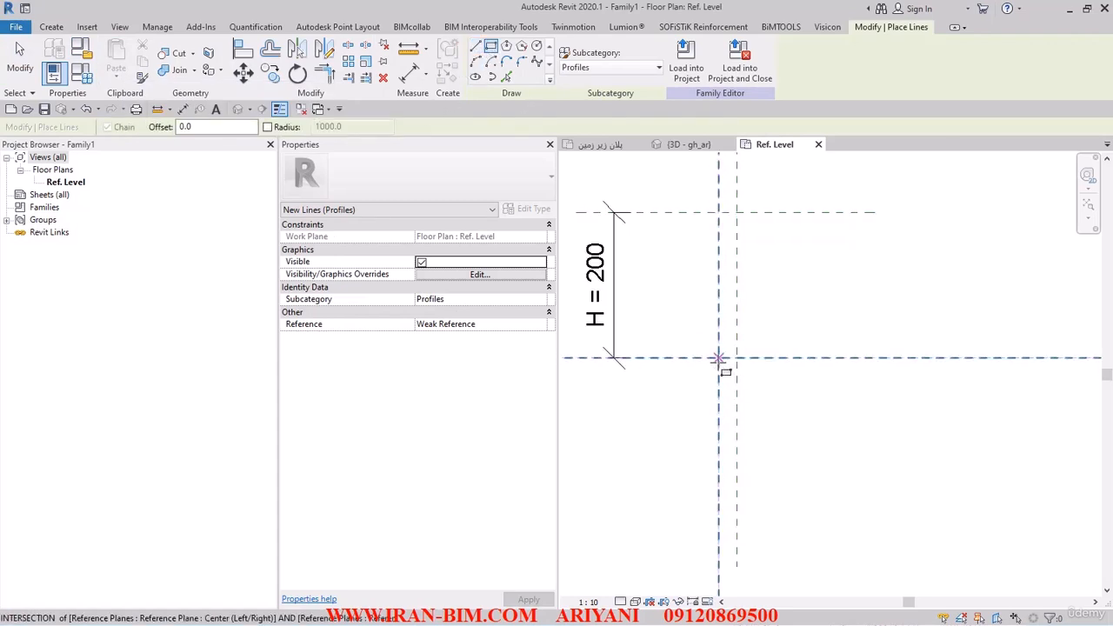
click(718, 358)
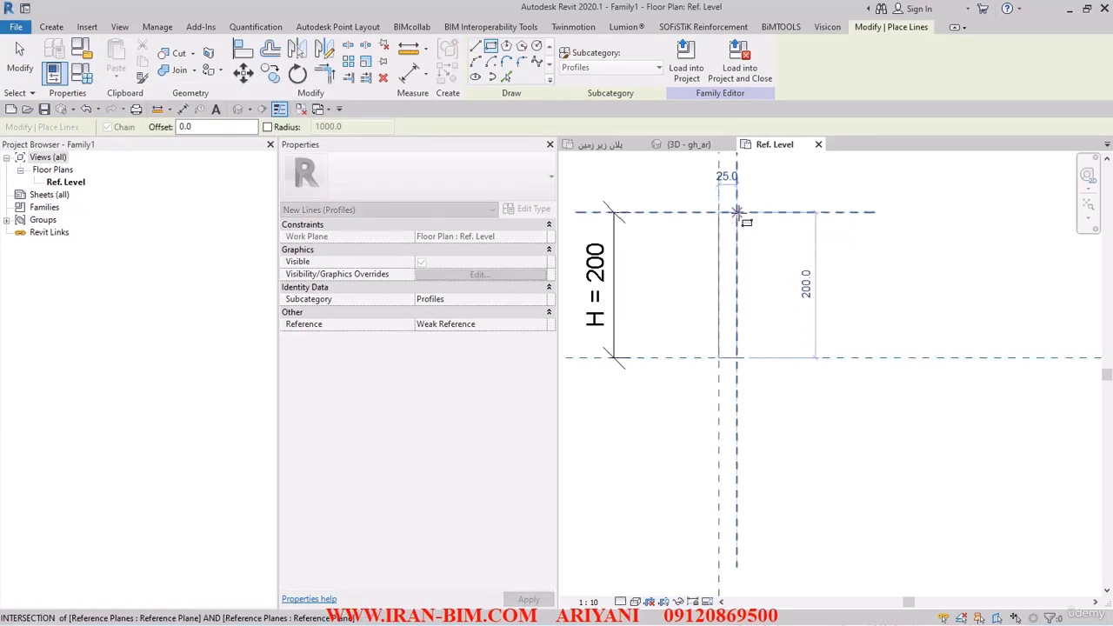
click(737, 211)
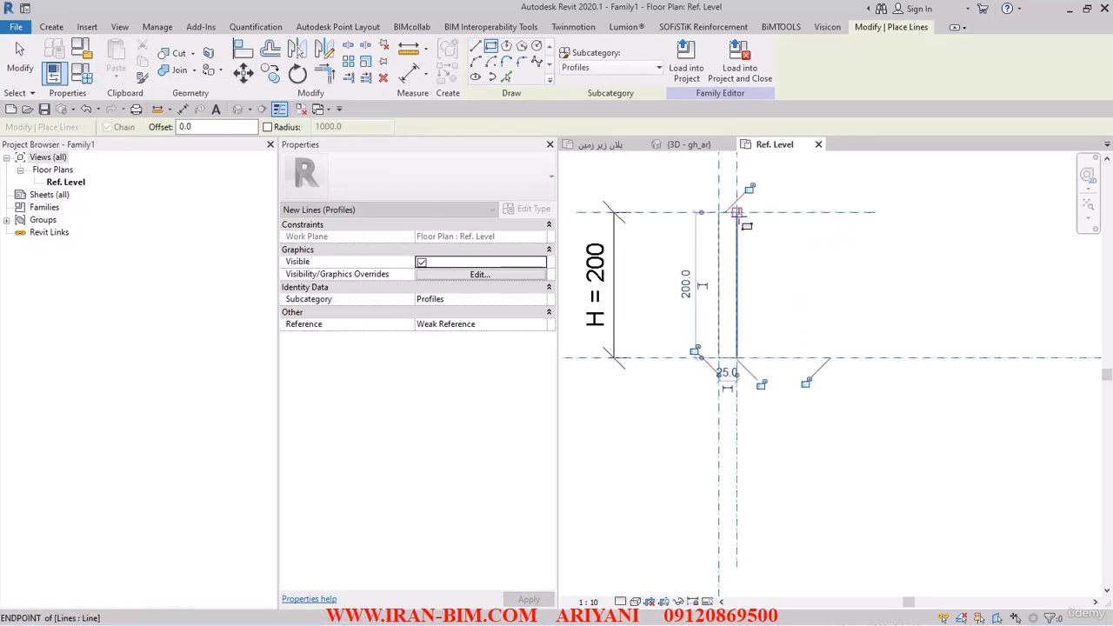
click(759, 385)
click(695, 351)
click(804, 382)
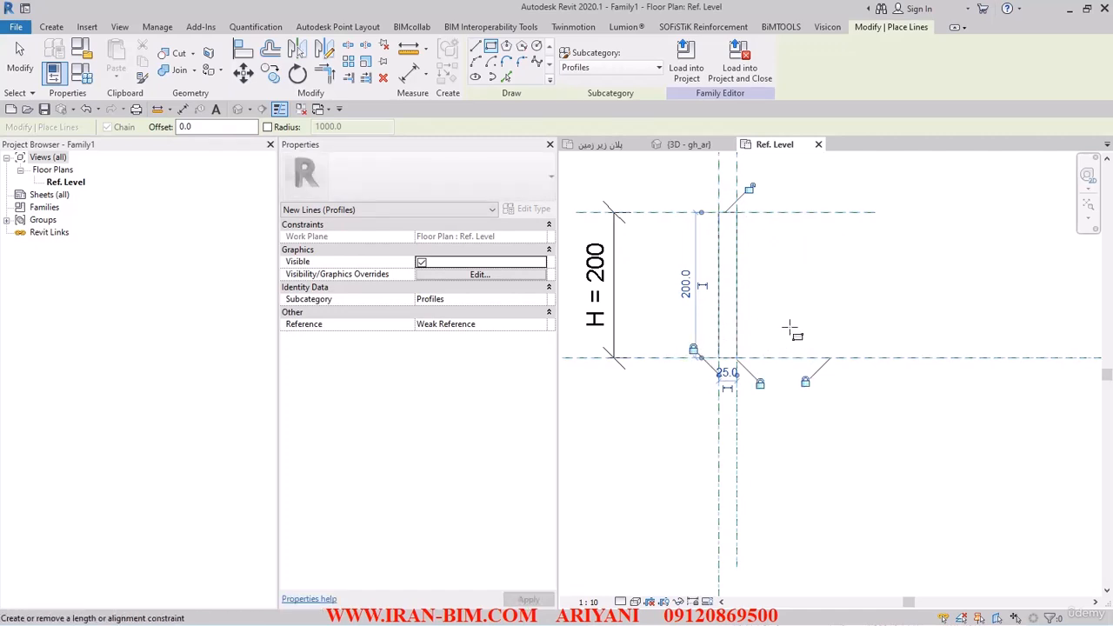
click(750, 189)
click(23, 63)
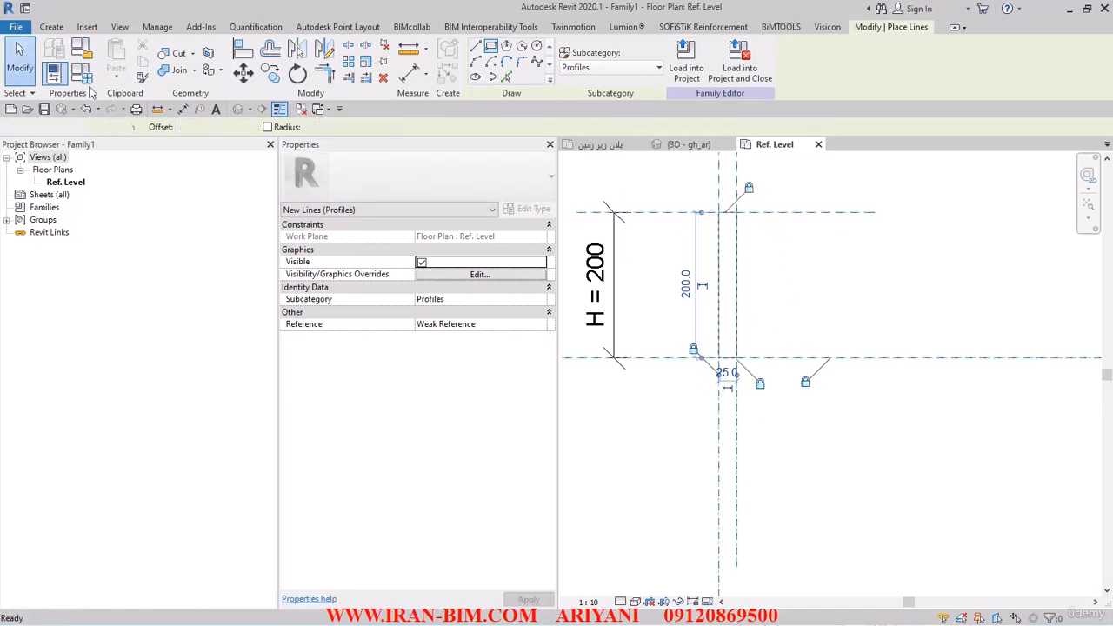
- Link the rectangle lines' visibility to a new instance Yes/No parameter named NOT_FILLET
drag(698, 195, 810, 421)
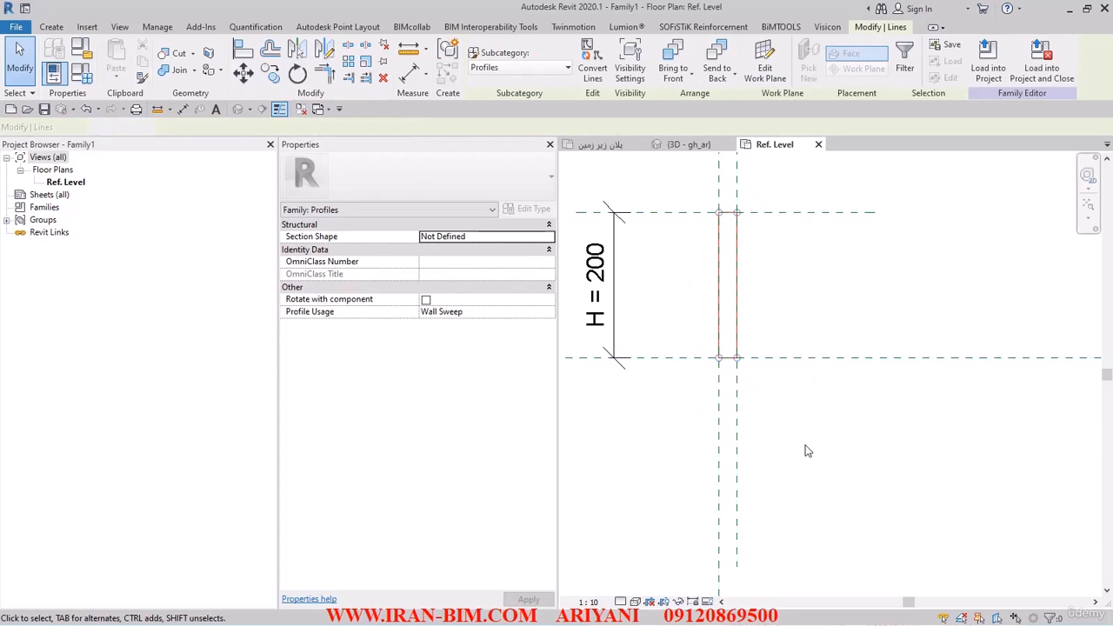
click(780, 326)
drag(696, 186, 798, 442)
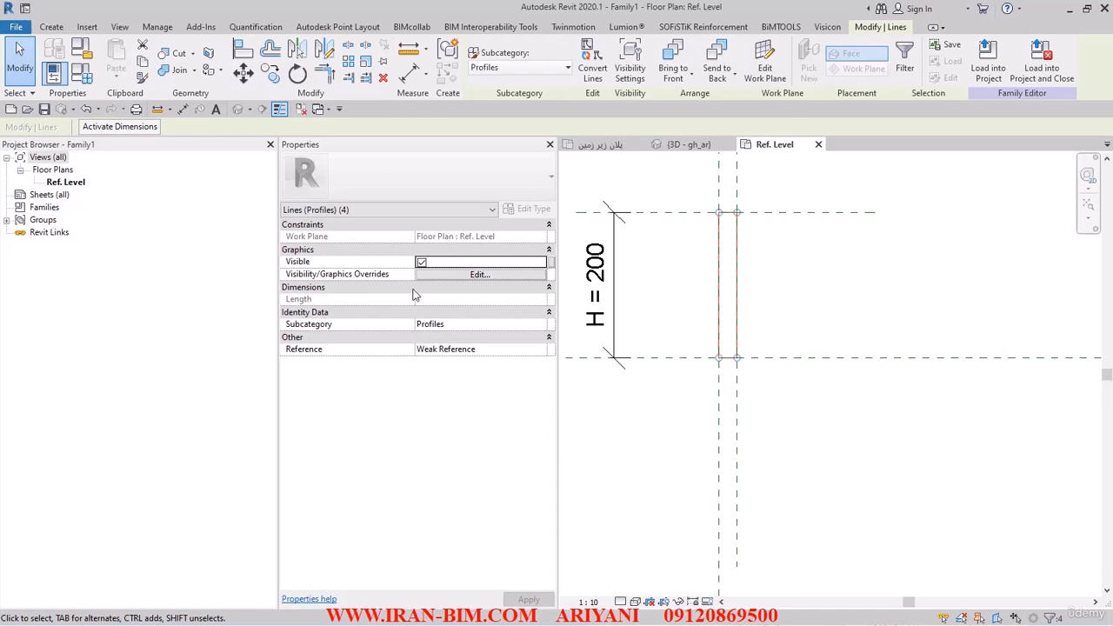
click(550, 262)
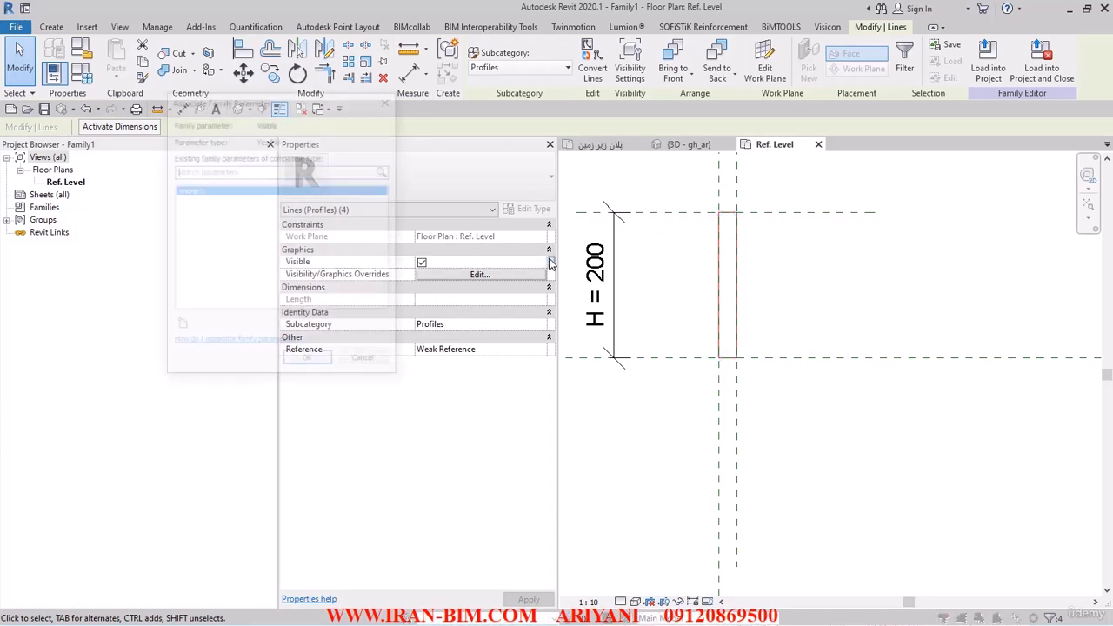
click(179, 324)
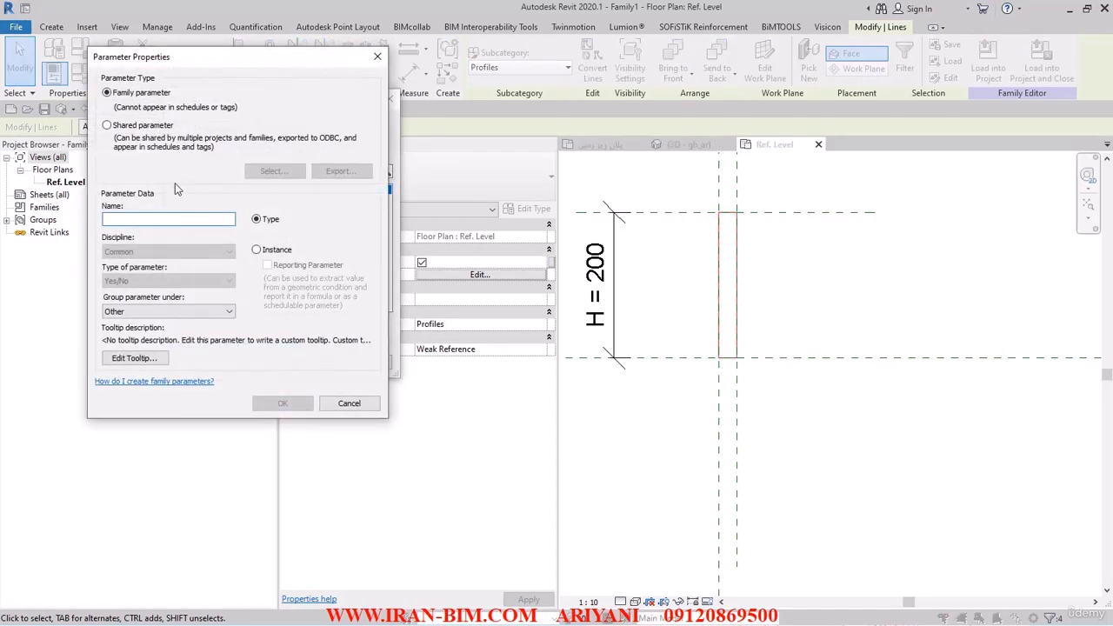
drag(214, 64, 324, 89)
text(NOT)
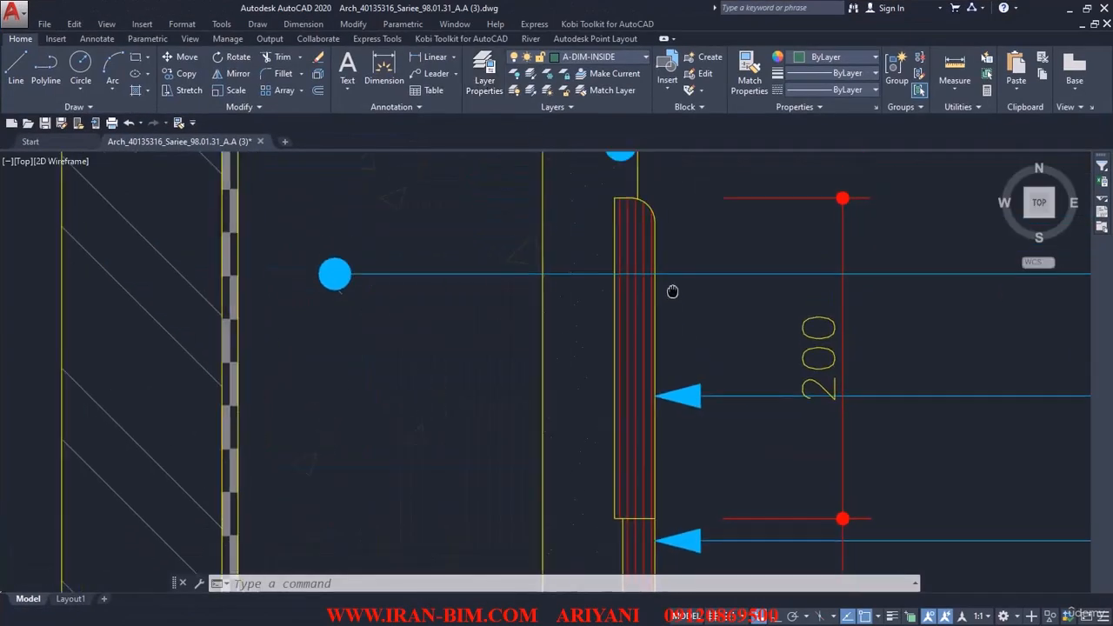
scroll(644, 261, down, 5)
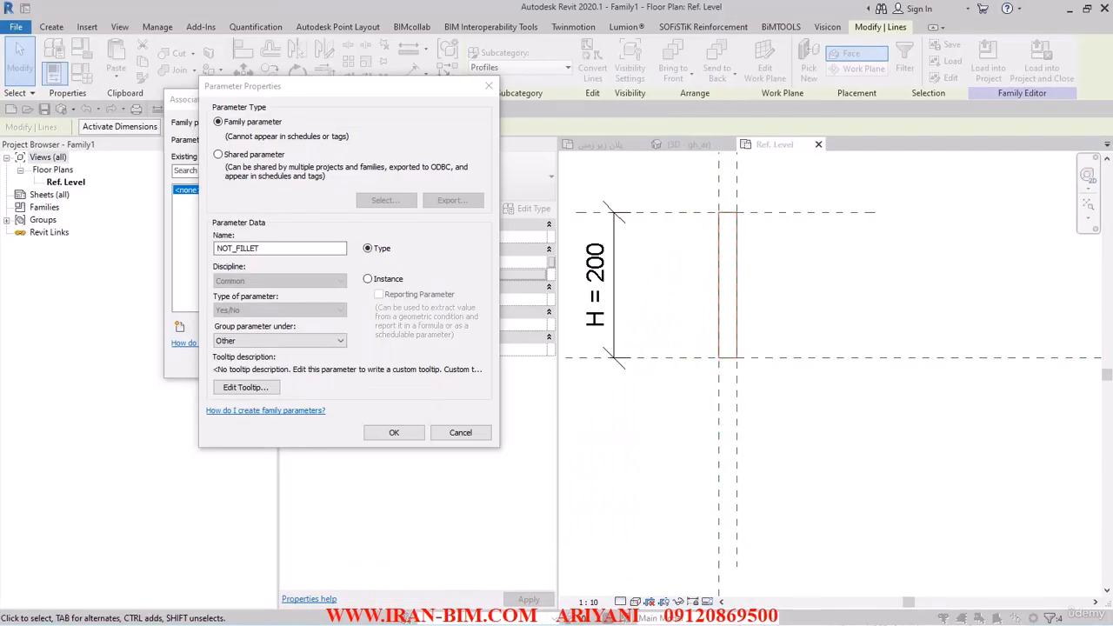
click(380, 282)
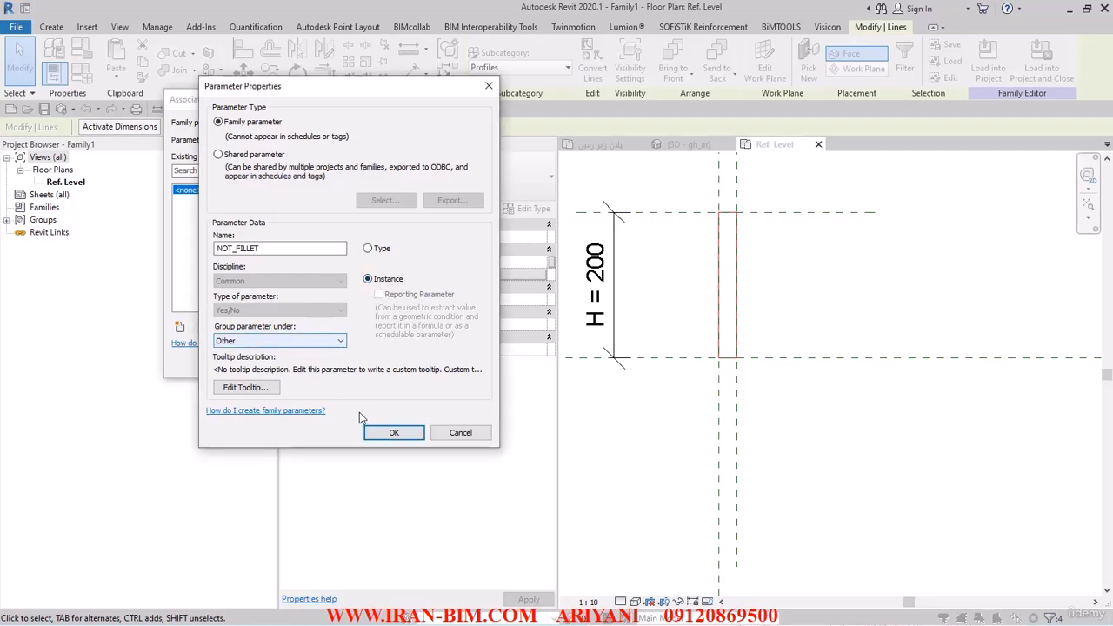
click(387, 432)
click(305, 365)
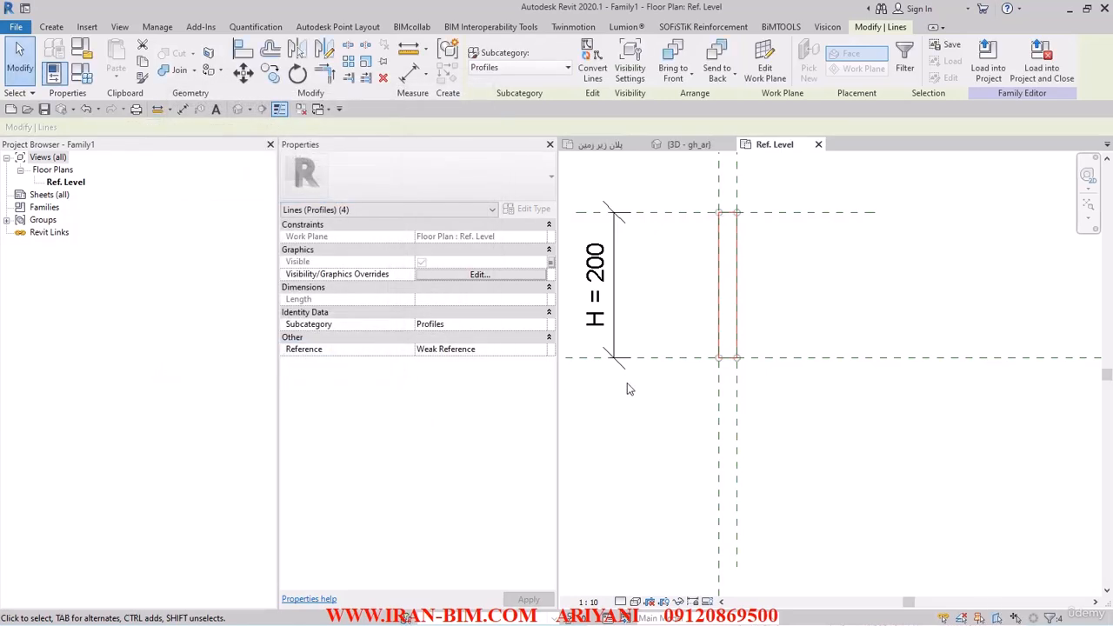
- Temporarily hide the selected rectangle lines in the view
click(815, 284)
drag(692, 171, 826, 454)
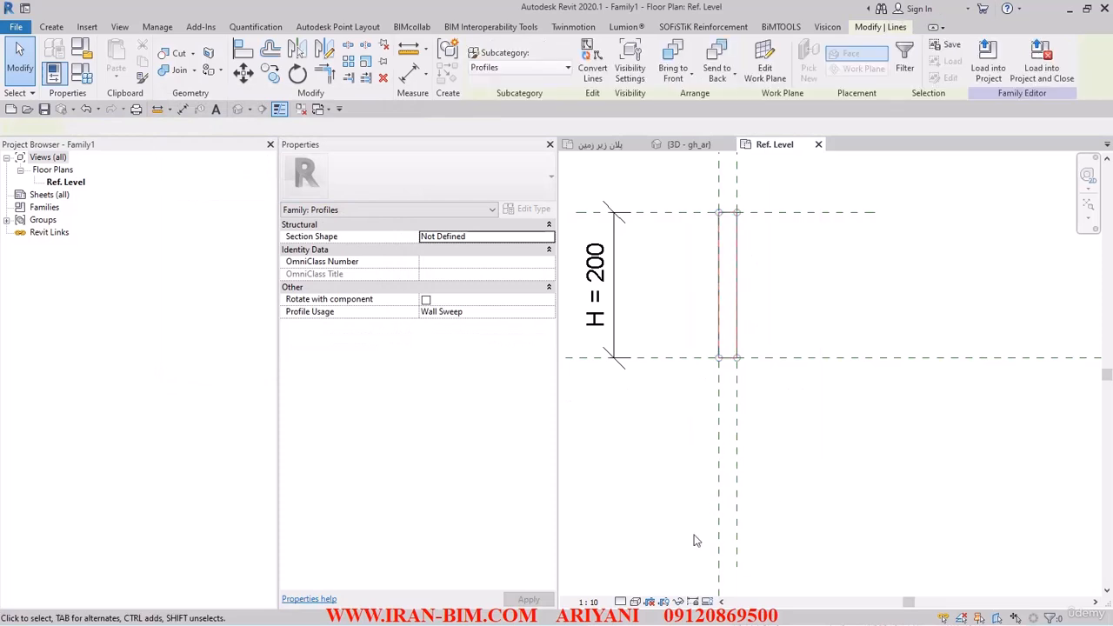
click(680, 602)
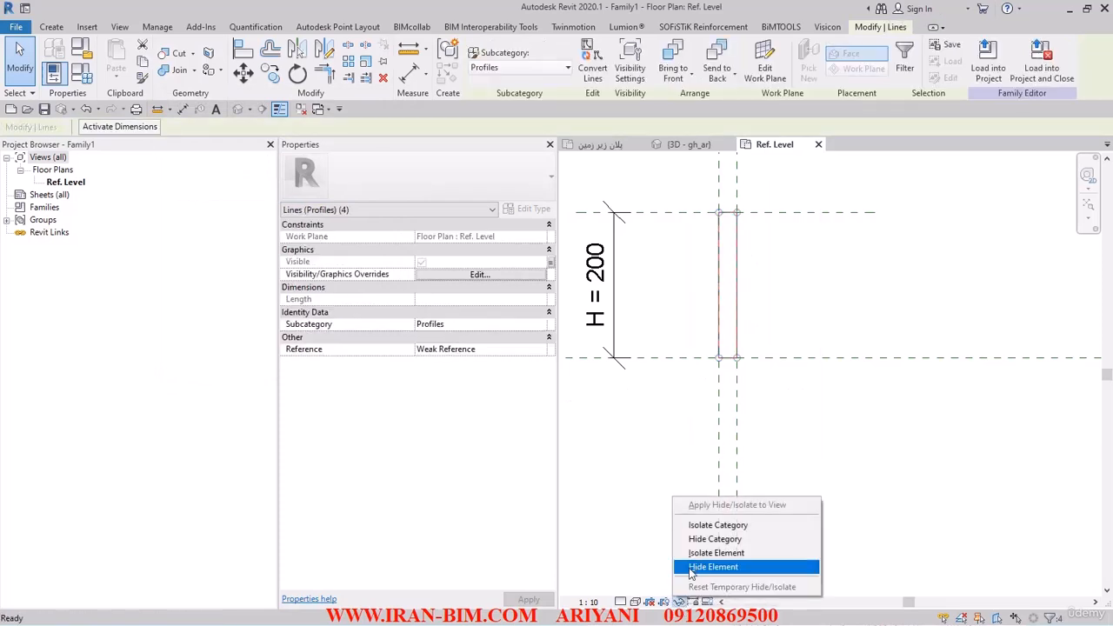
click(705, 567)
- Draw a second rectangle between the same reference planes and delete the conflicting lock constraint
click(52, 27)
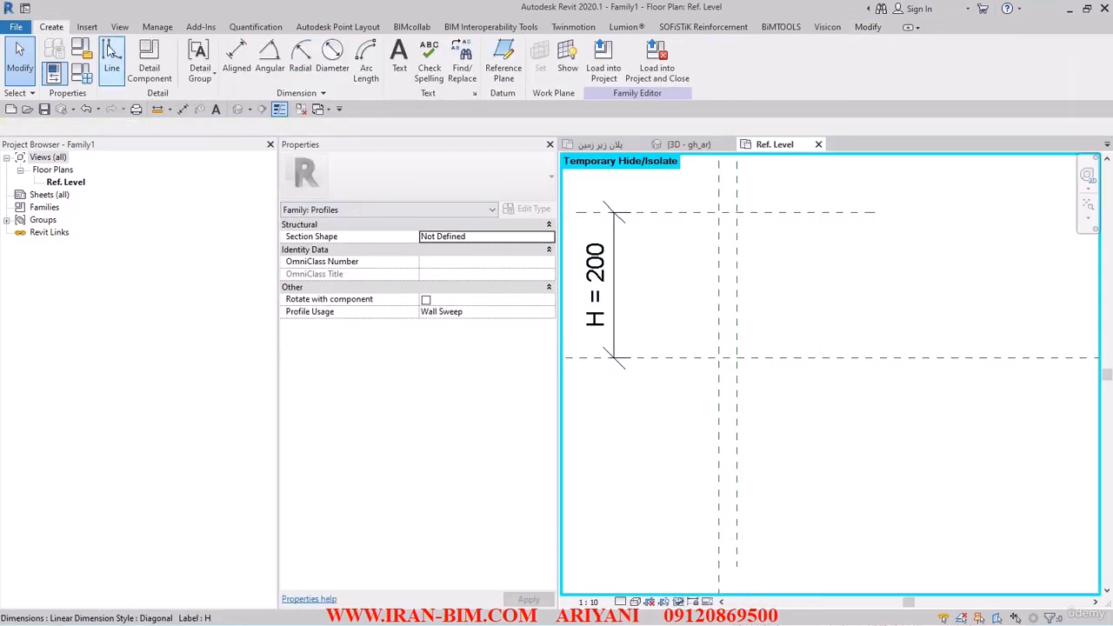
click(112, 52)
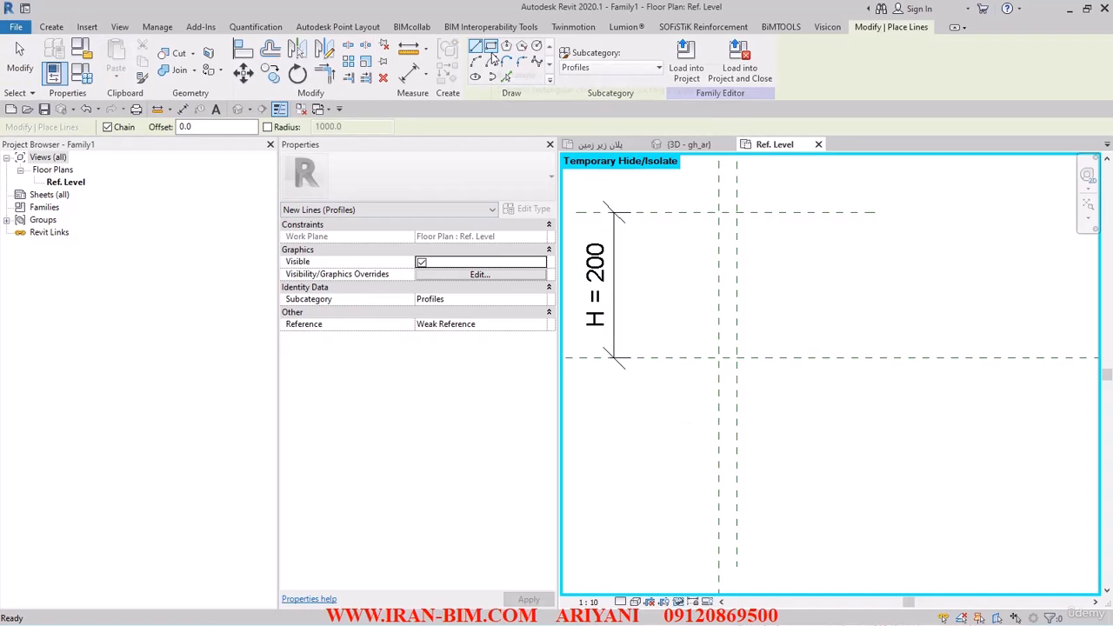
click(491, 46)
click(719, 356)
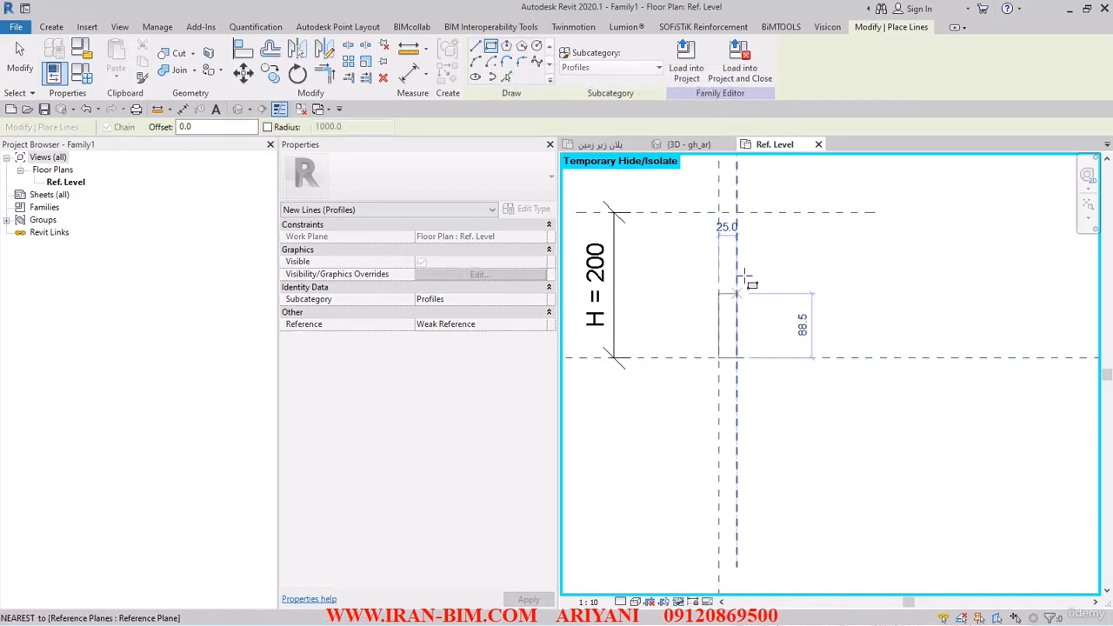
click(696, 211)
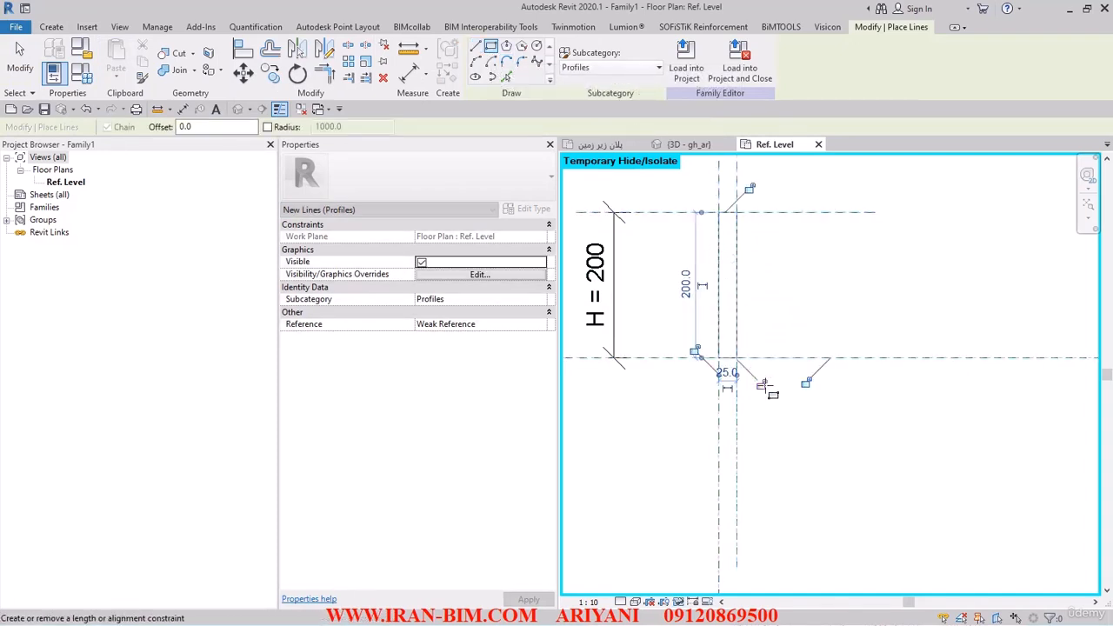
click(762, 386)
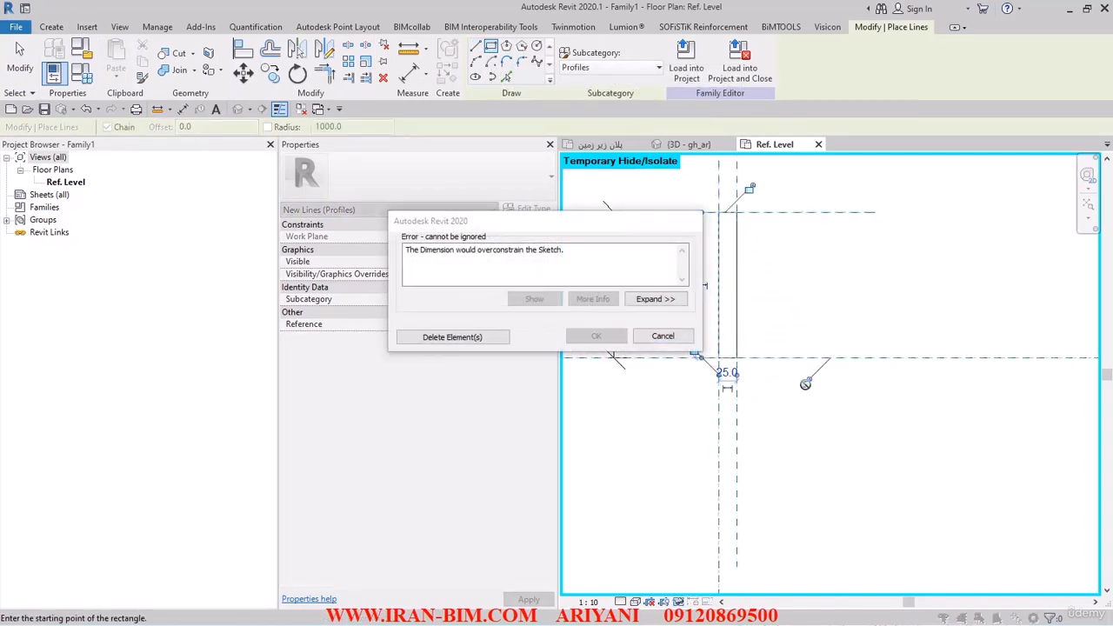
click(465, 340)
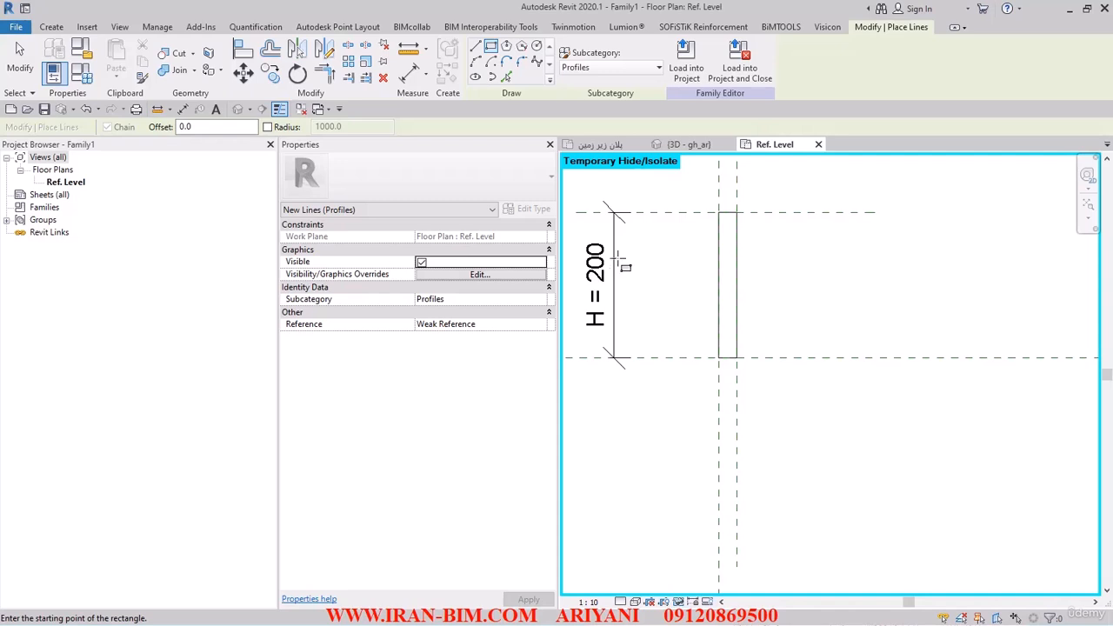
- Try to align the new rectangle's right edge to the vertical reference plane
scroll(758, 214, up, 2)
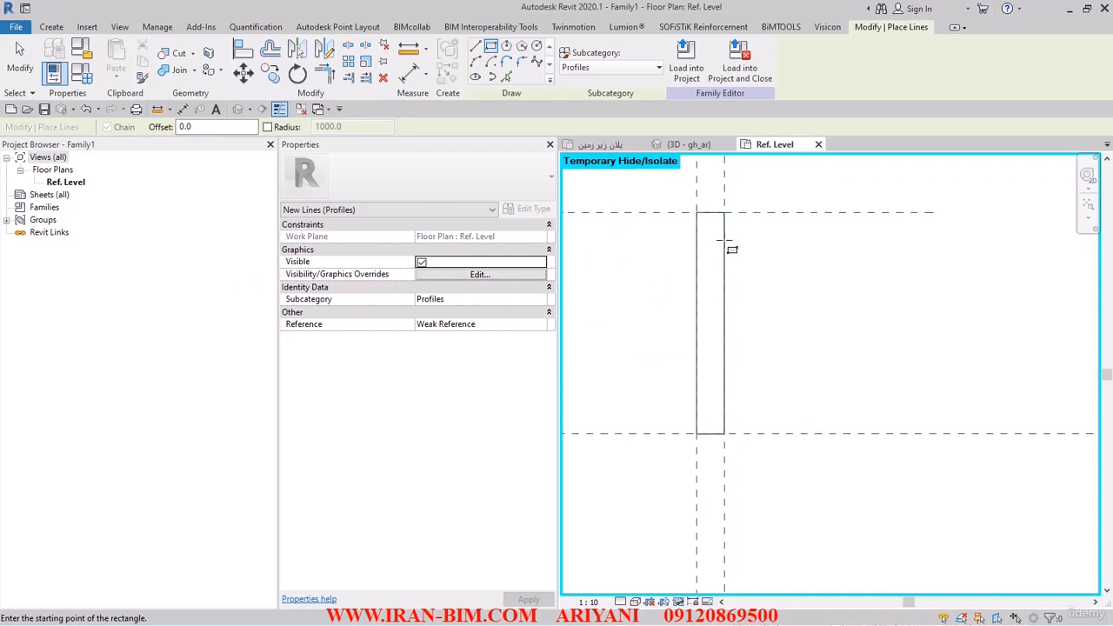
key(Escape)
key(Escape)
drag(683, 189, 842, 523)
click(752, 305)
click(725, 304)
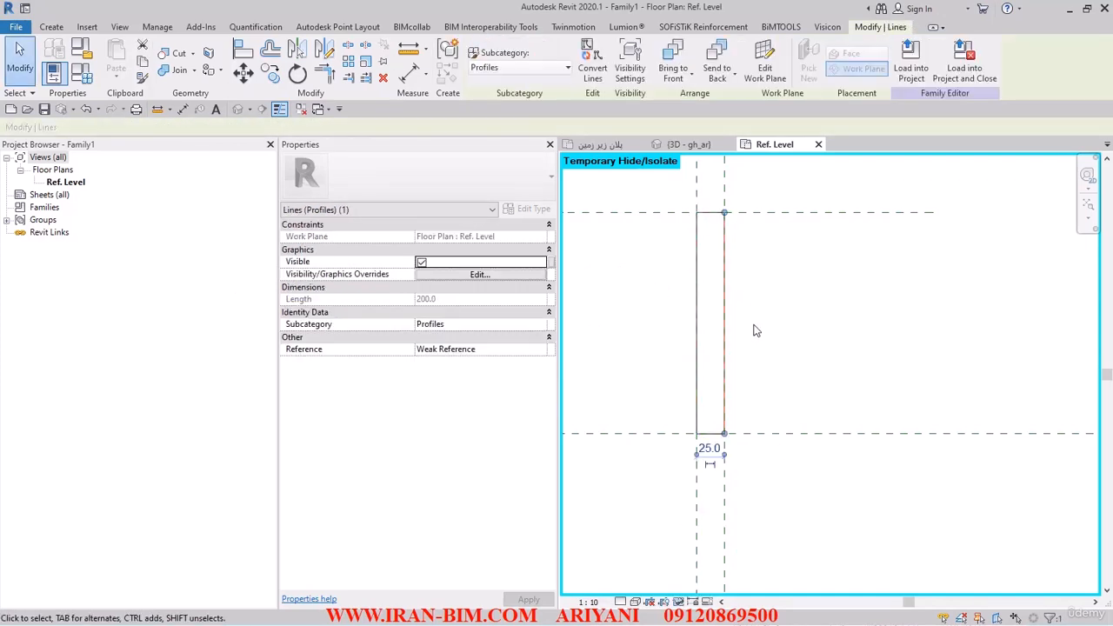
scroll(756, 330, down, 2)
click(756, 339)
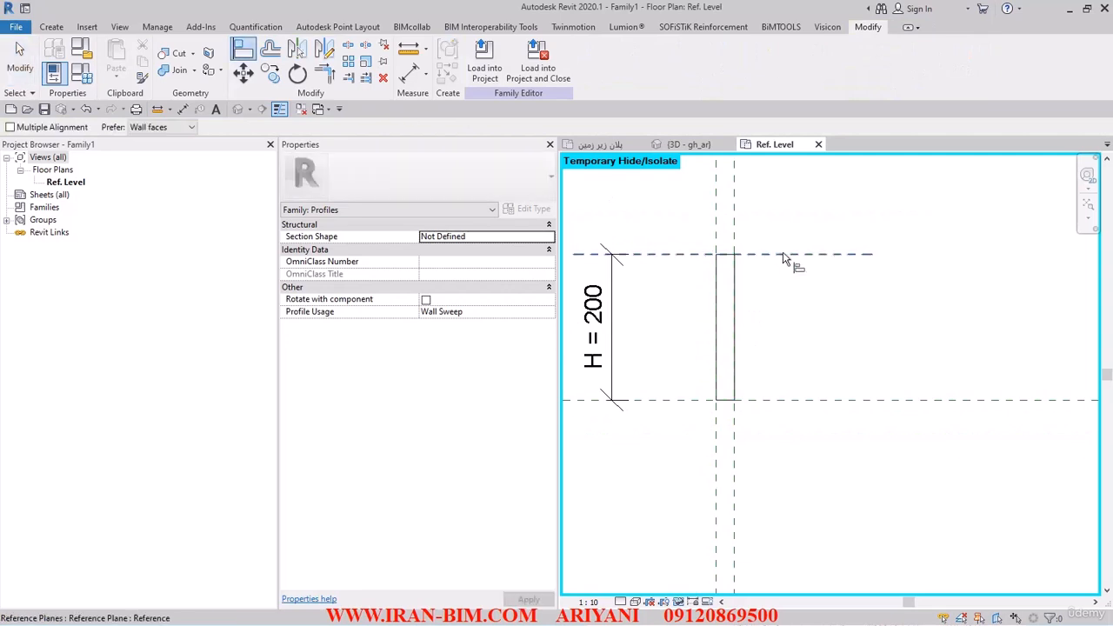
click(734, 215)
click(735, 287)
click(758, 397)
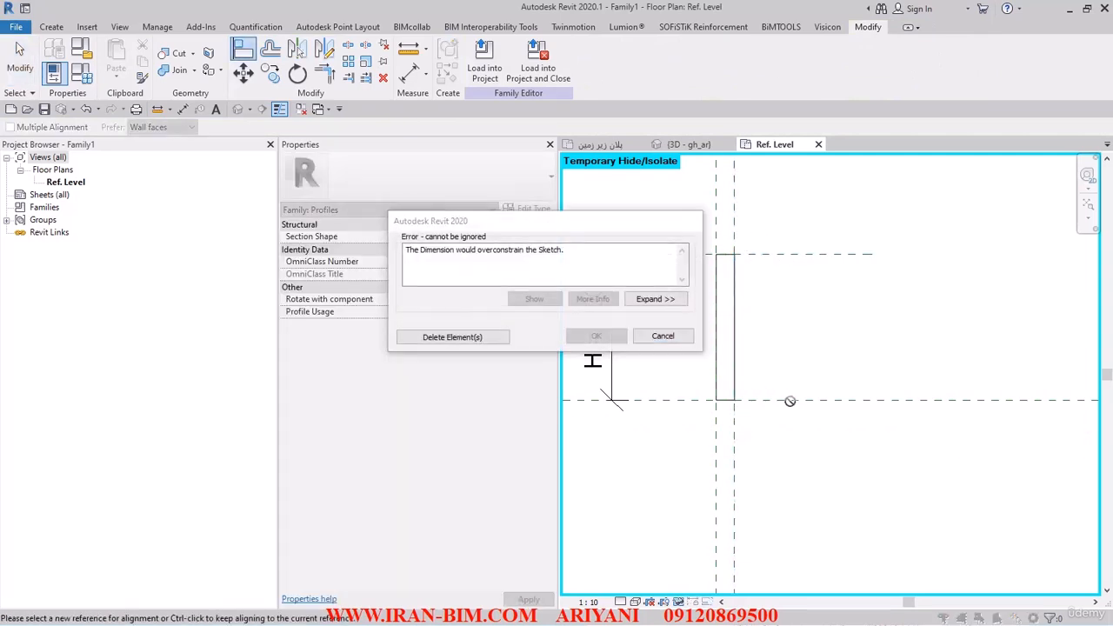
click(663, 336)
key(Escape)
key(Escape)
scroll(728, 299, up, 2)
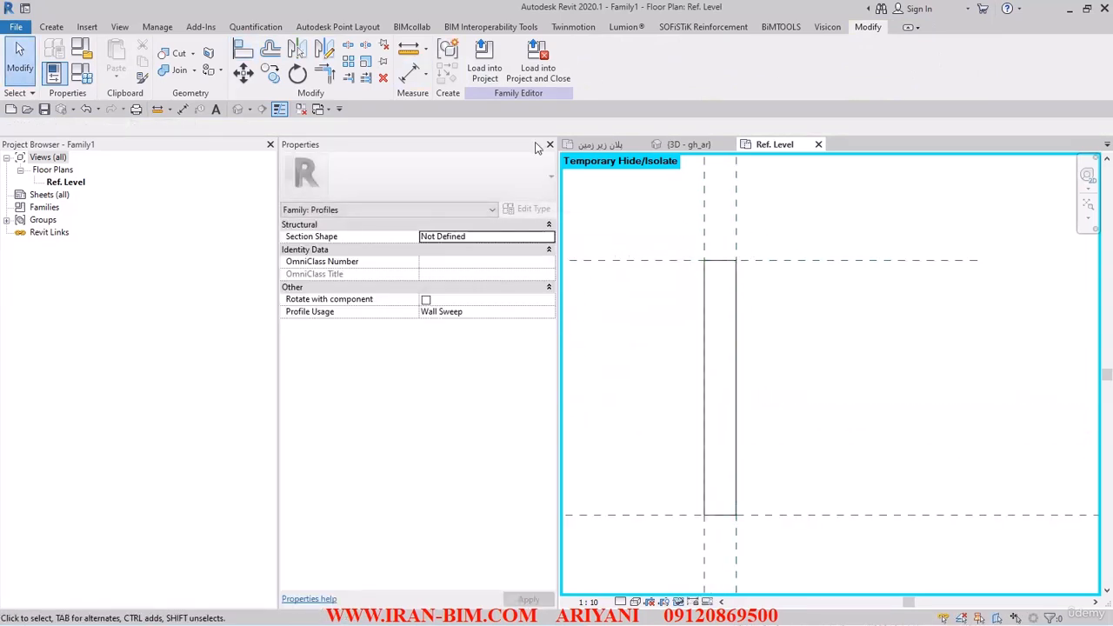
- Fillet the new rectangle's upper right corner with a 15 mm radius
click(51, 27)
click(111, 56)
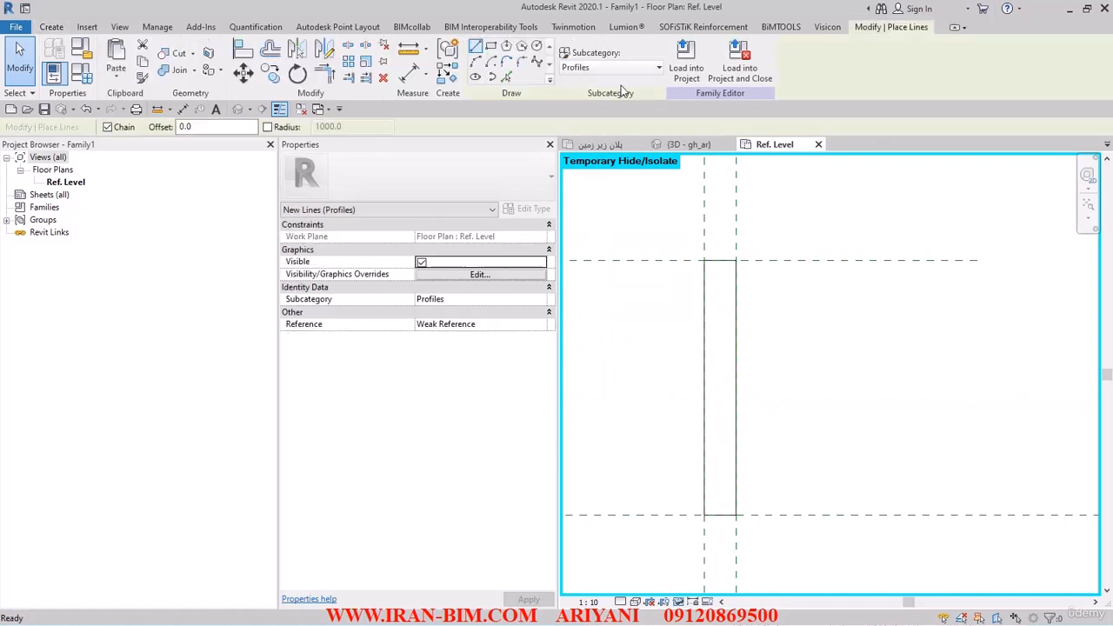
click(521, 63)
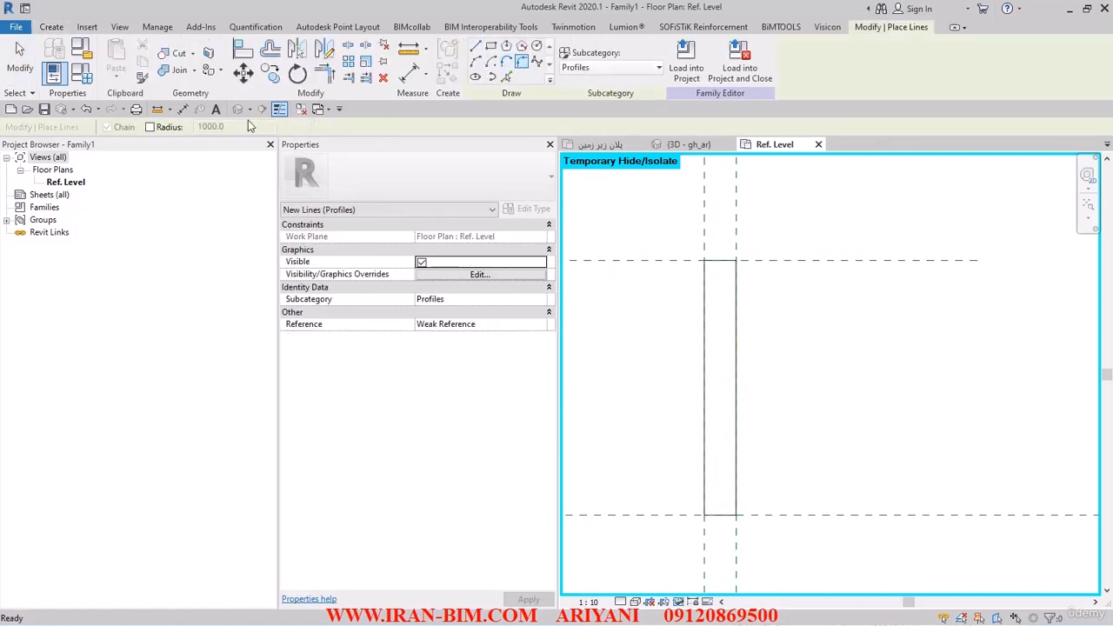
click(168, 129)
text(15)
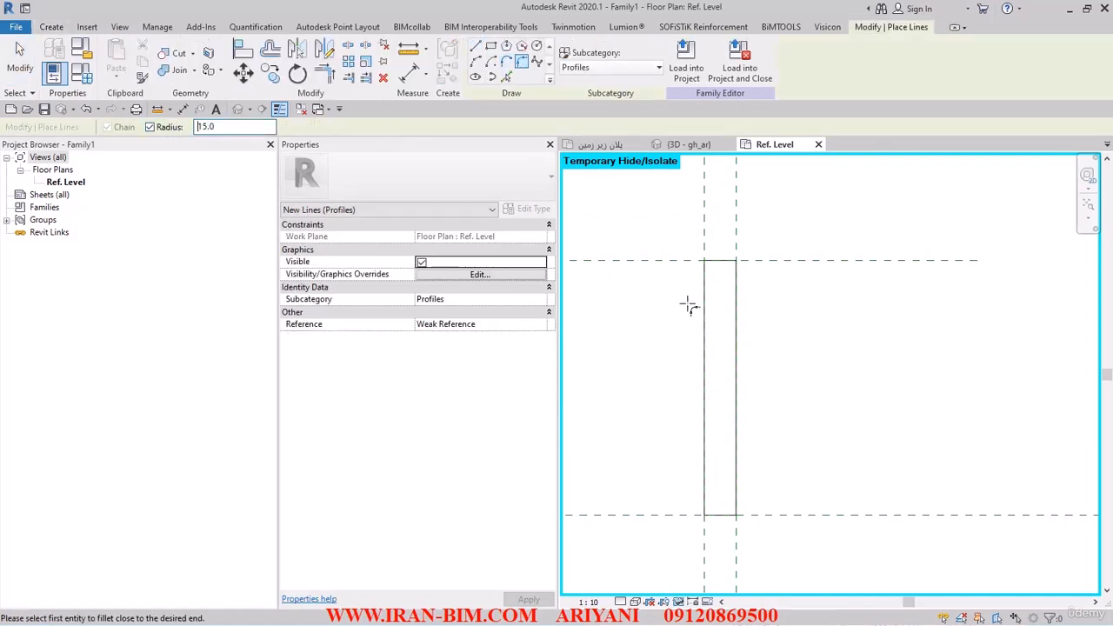
scroll(721, 271, up, 2)
click(740, 253)
click(745, 307)
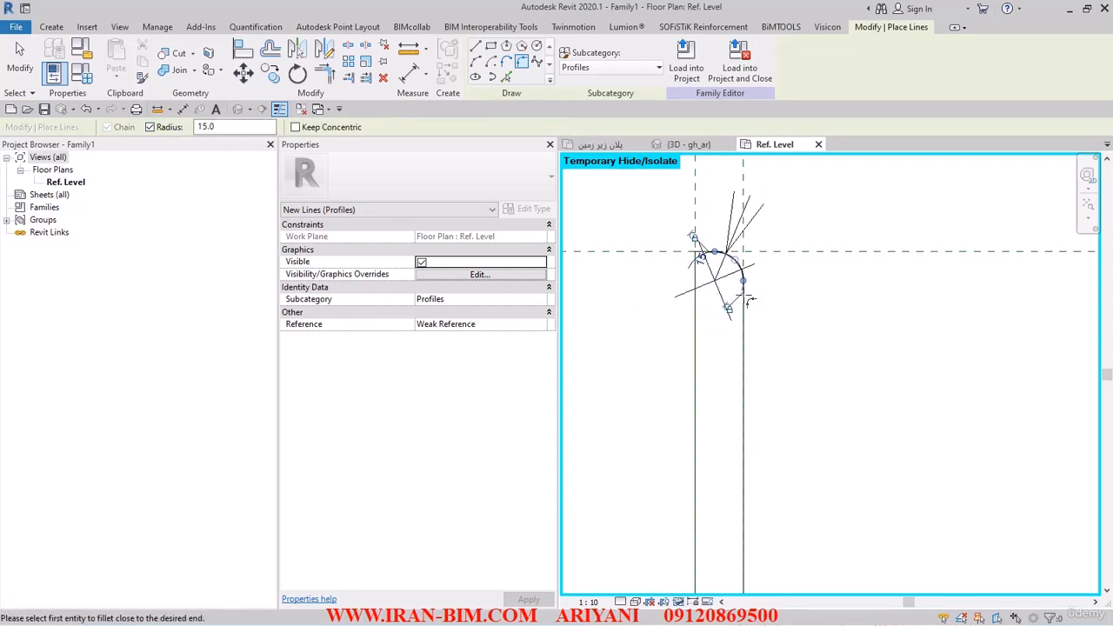
- Label the 15 mm fillet radius dimension with a new type parameter named R
key(Escape)
key(Escape)
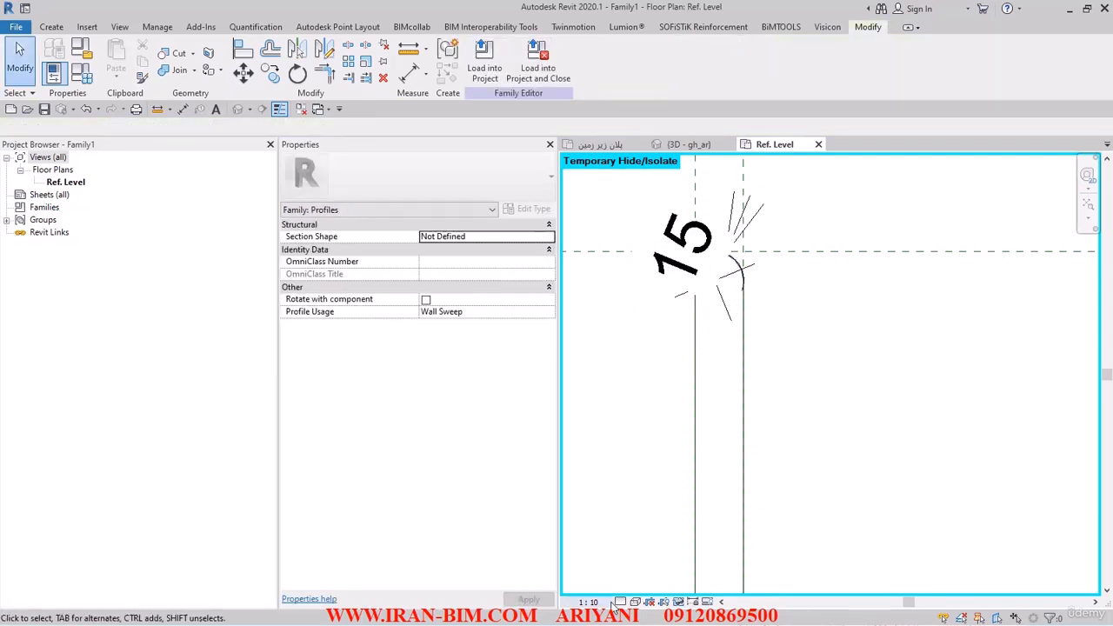
click(686, 241)
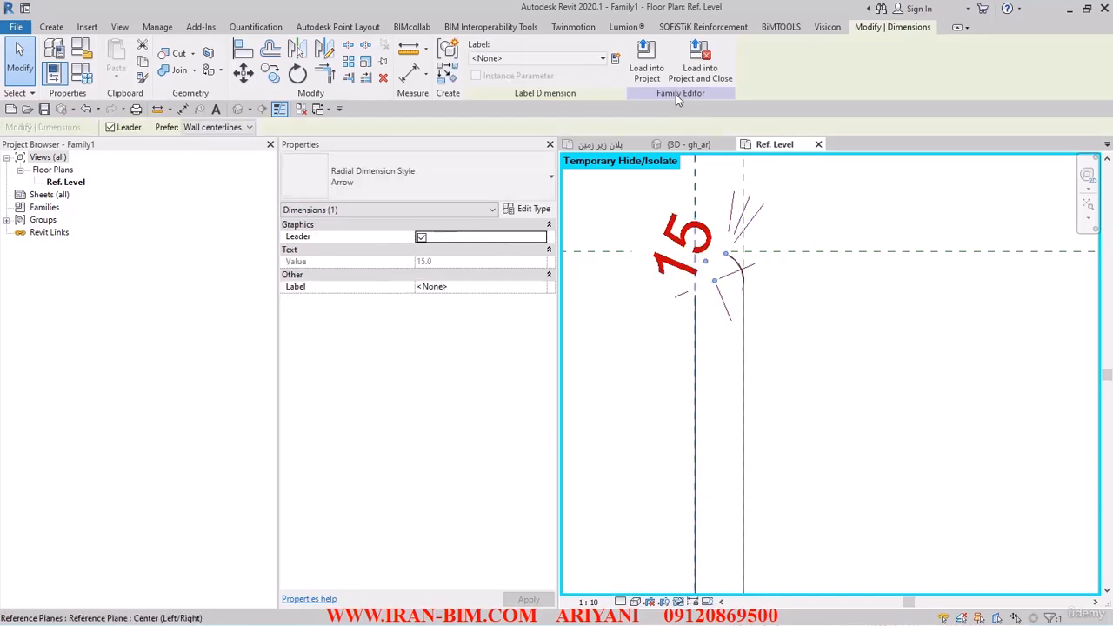
click(616, 58)
text(R)
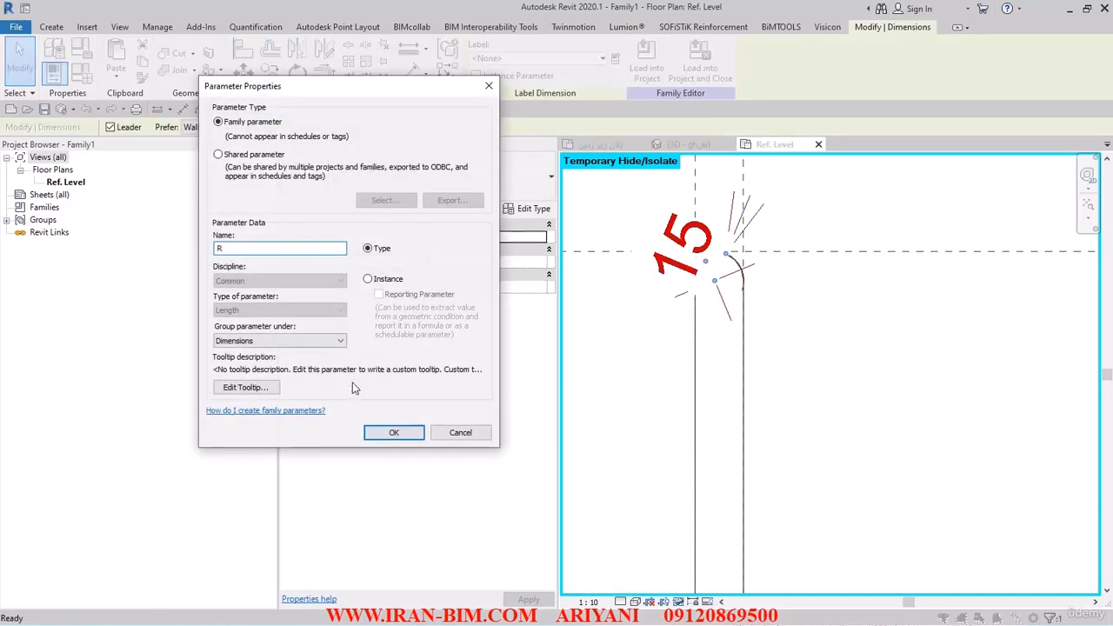
click(393, 431)
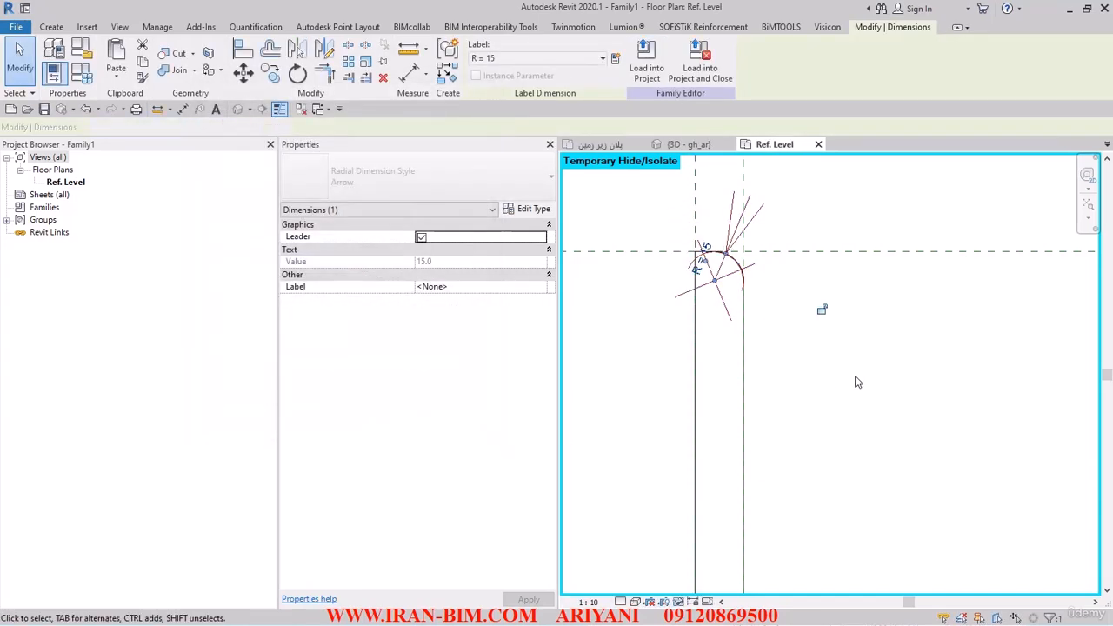
- Associate the filleted rectangle lines' visibility with a new instance Yes/No parameter named WITH_FILLET
click(770, 400)
scroll(686, 421, down, 2)
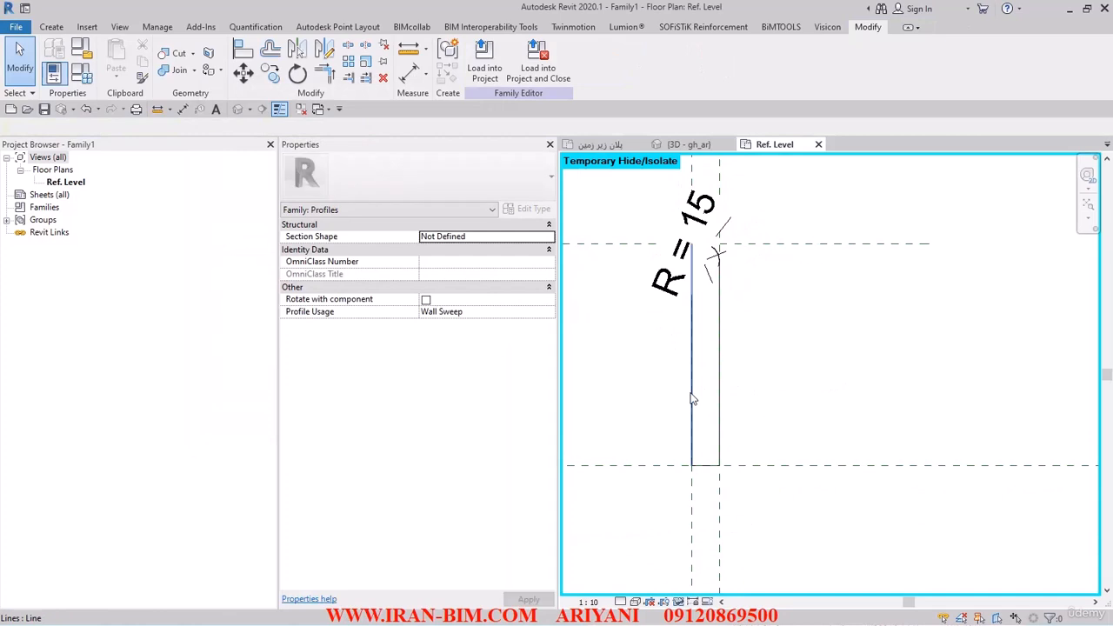
key(Tab)
click(672, 403)
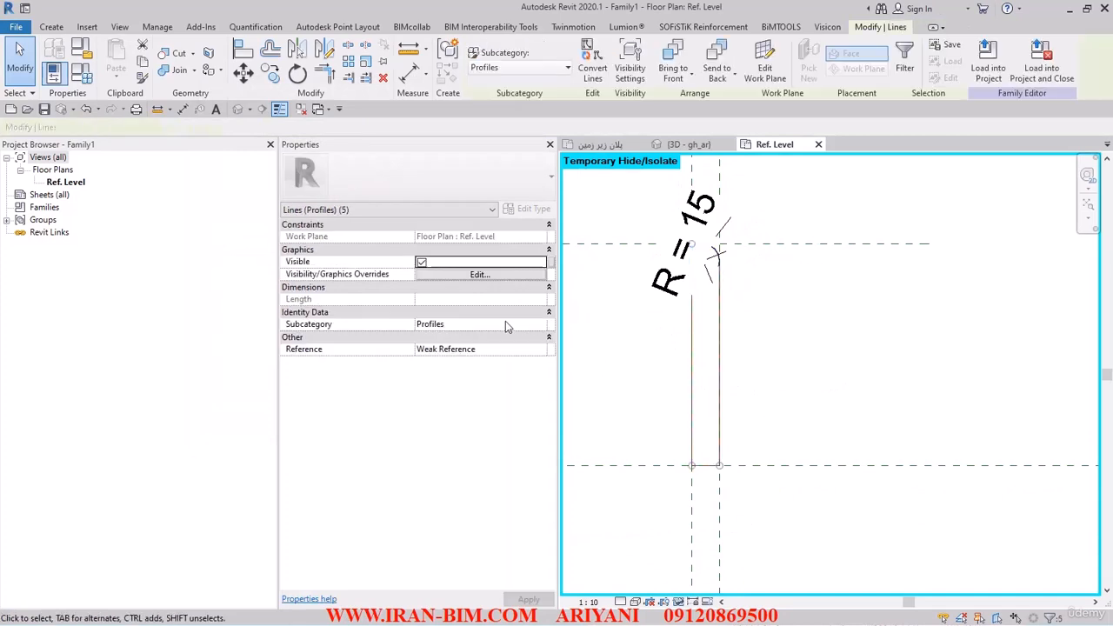
click(551, 262)
click(181, 321)
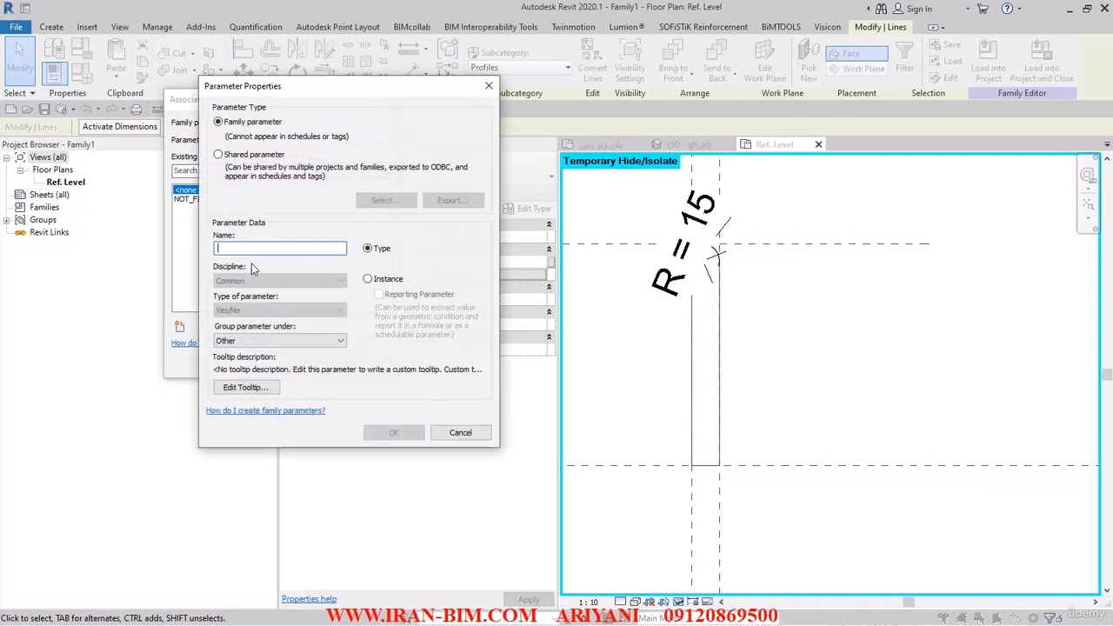
text(WITH_FILLET)
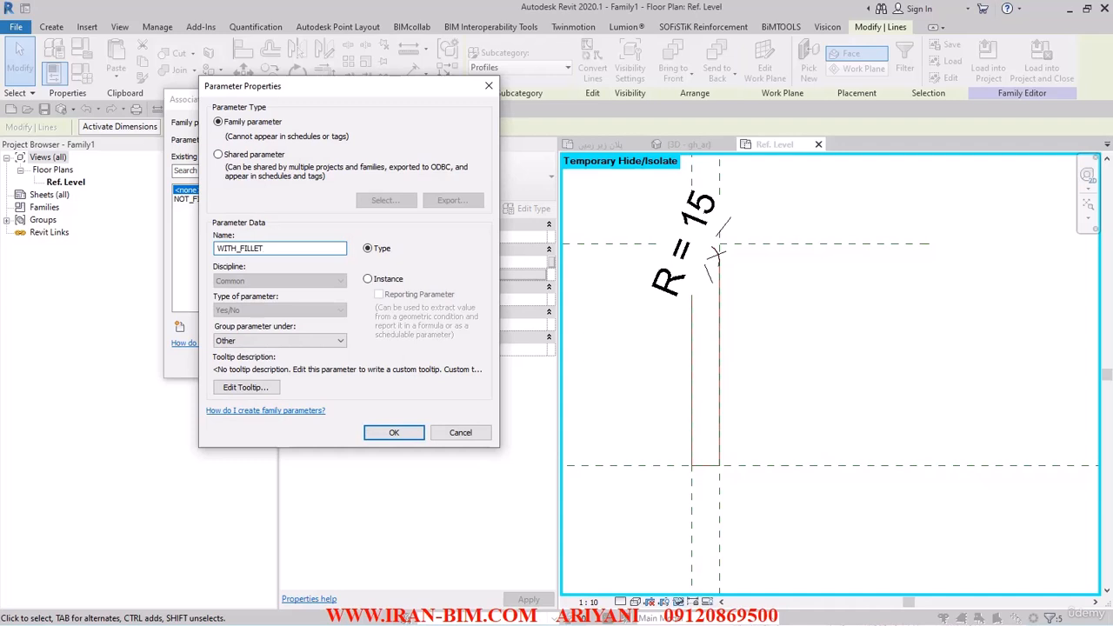
click(381, 282)
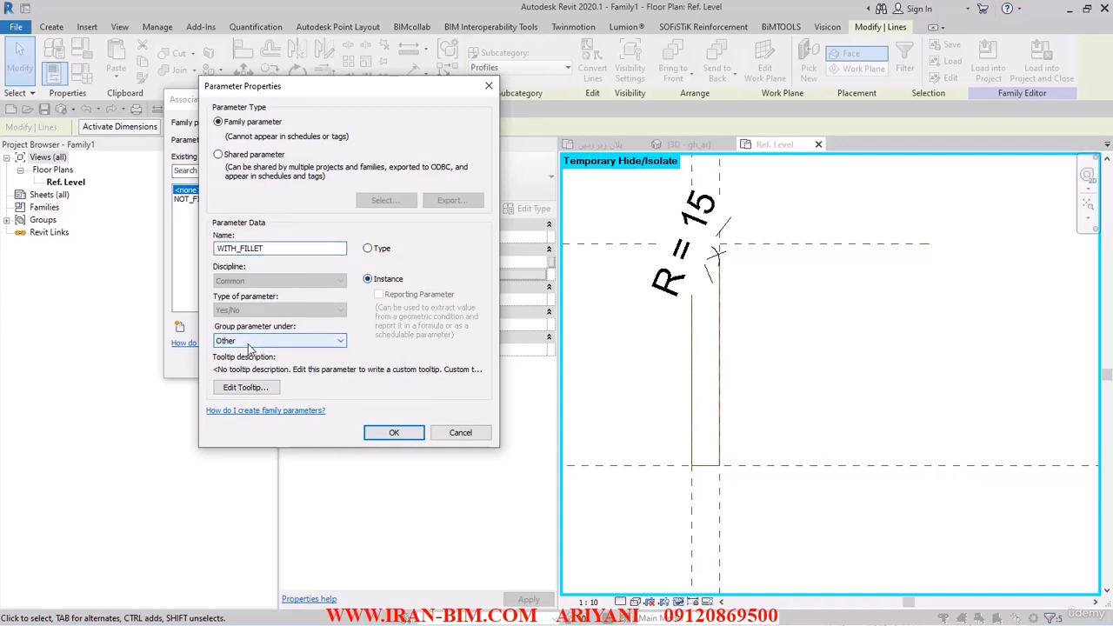
click(394, 432)
click(308, 362)
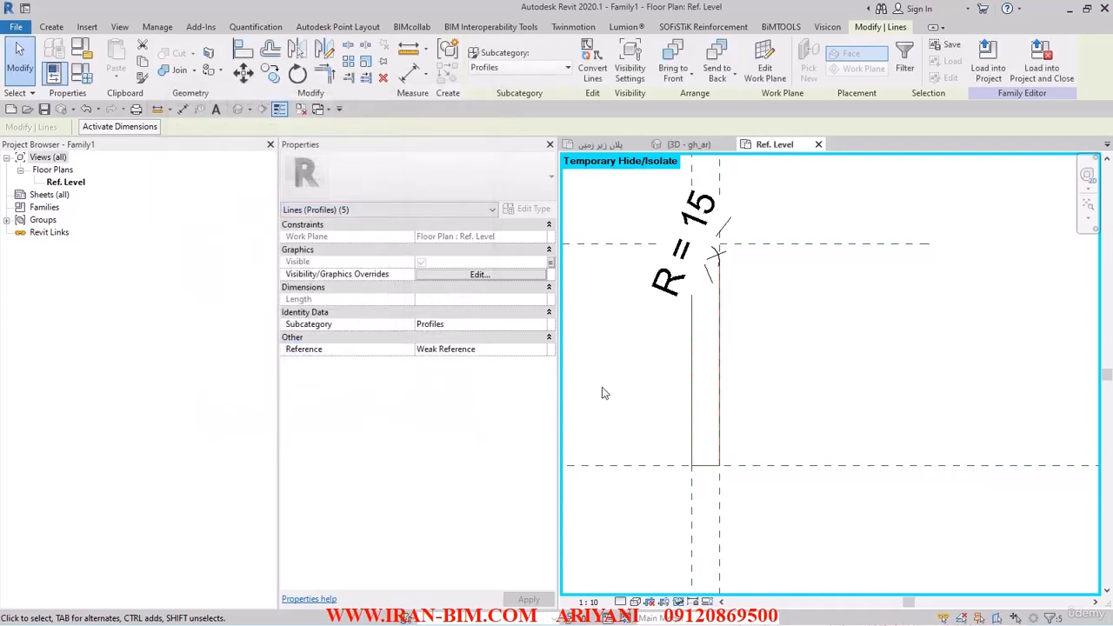
- Reset the temporary hide/isolate so all hidden profile lines show again
click(619, 387)
middle_drag(510, 569, 663, 572)
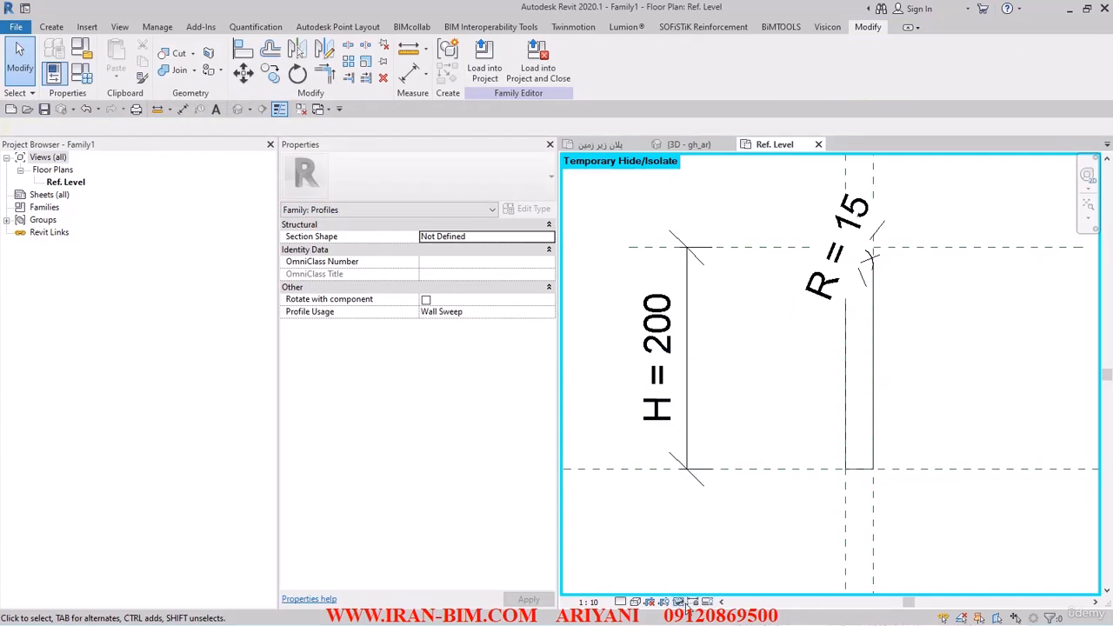
click(679, 602)
click(687, 588)
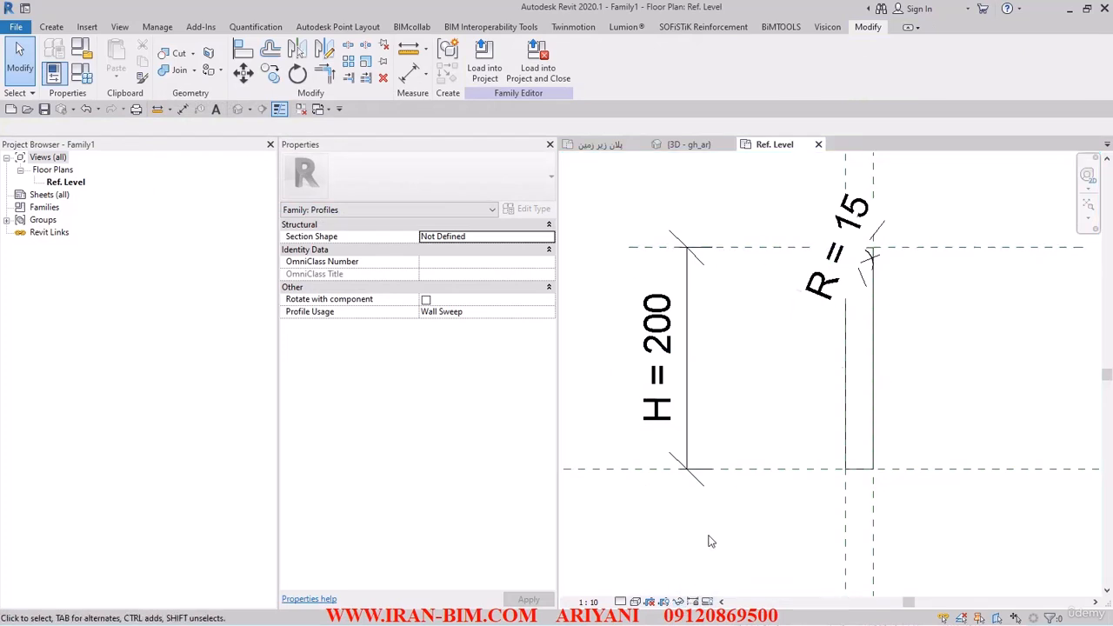
- Change the view scale to 1:2
click(588, 602)
click(604, 350)
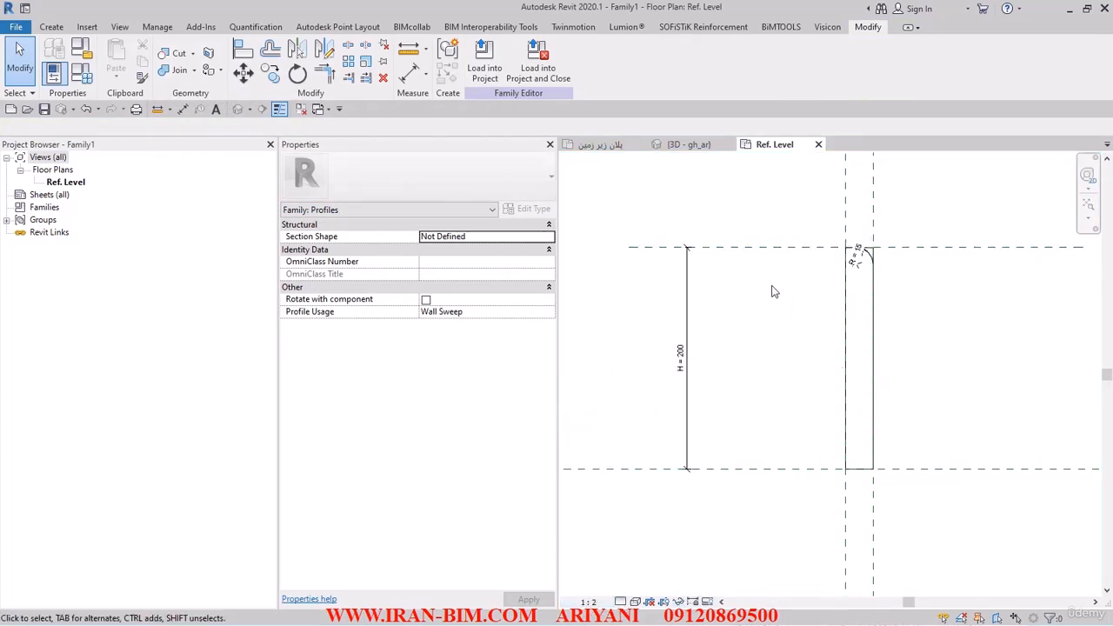
mouse_move(719, 338)
middle_down()
mouse_move(753, 340)
mouse_move(842, 380)
middle_up()
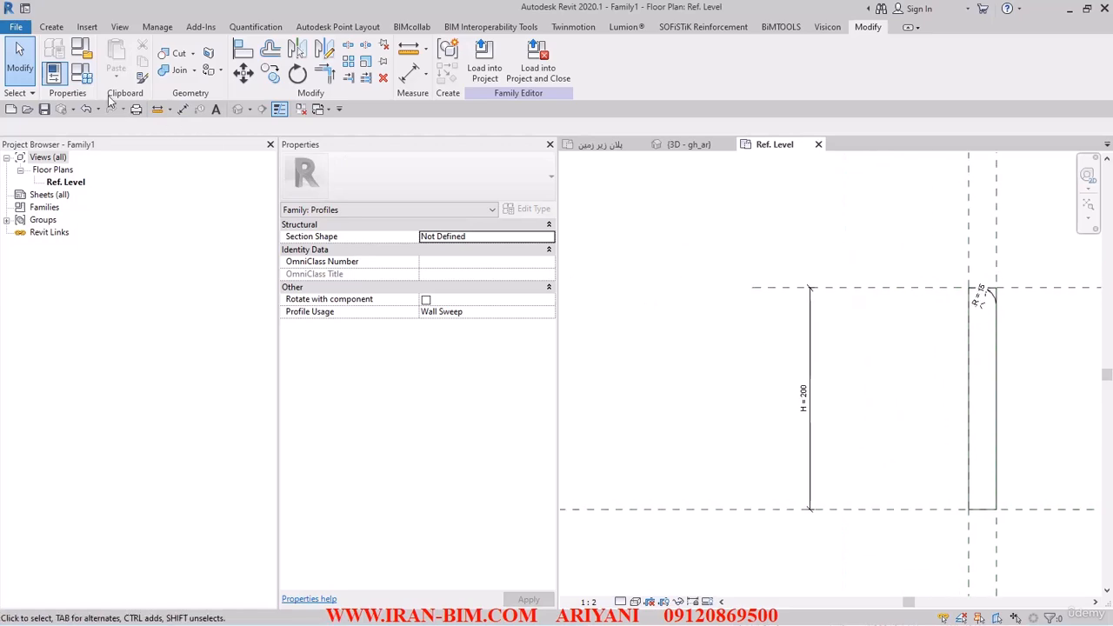
- In Family Types, turn off NOT_FILLET for the 200 X 25 type and apply
click(94, 77)
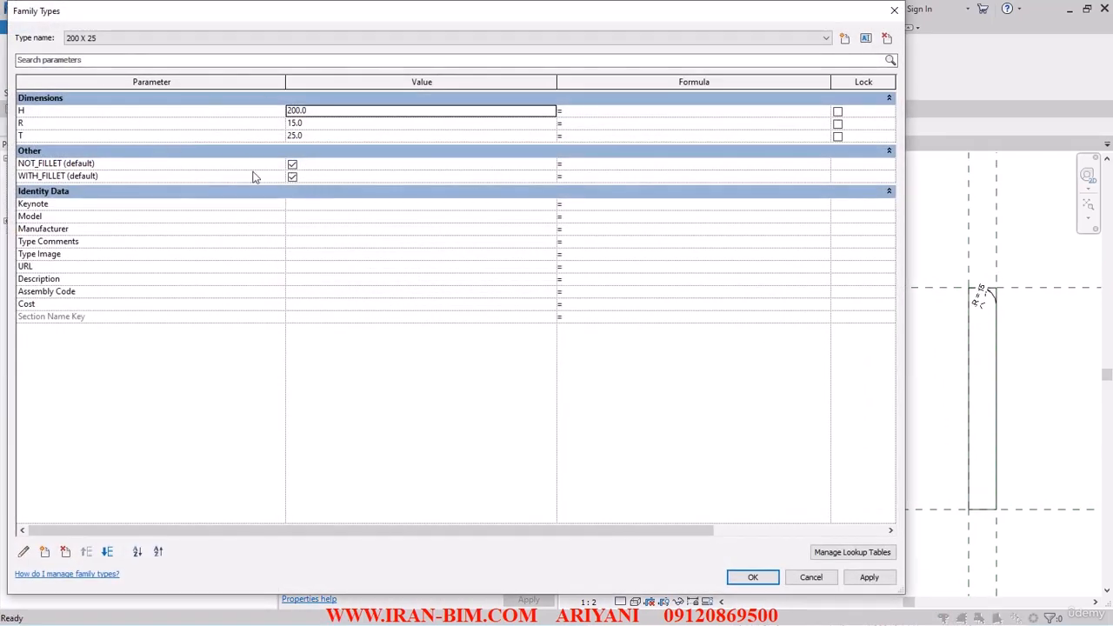
click(73, 38)
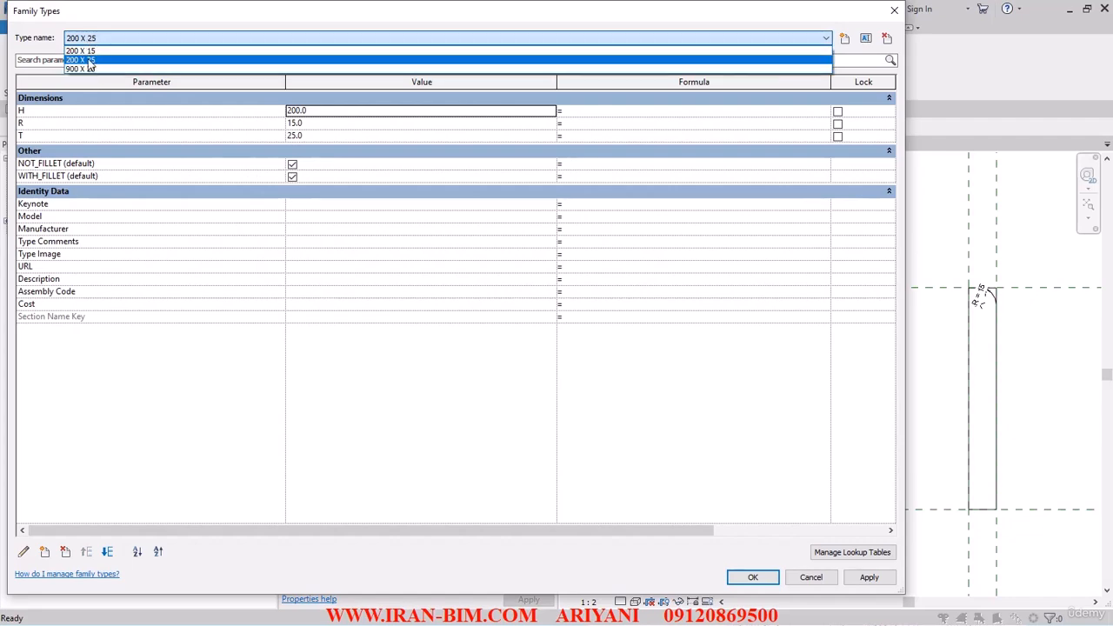
click(87, 60)
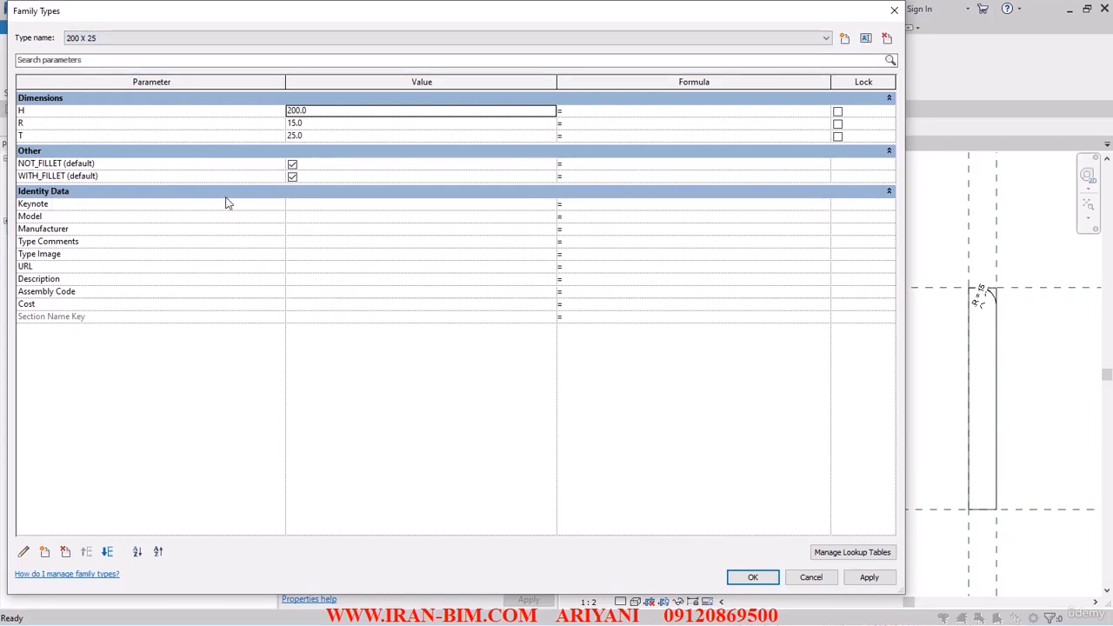
click(292, 164)
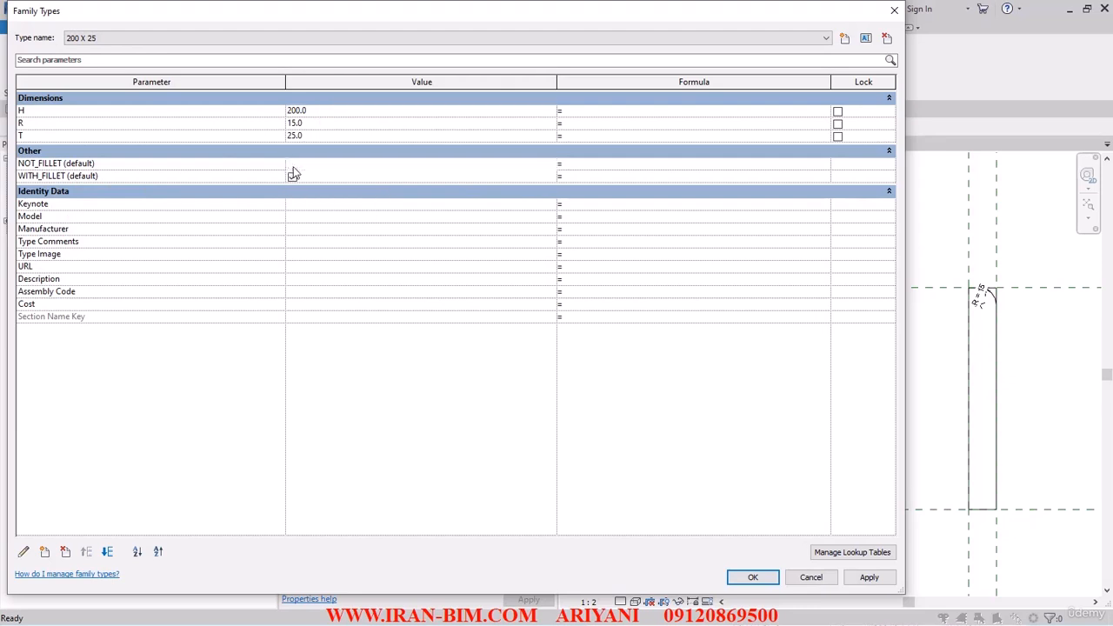
click(867, 578)
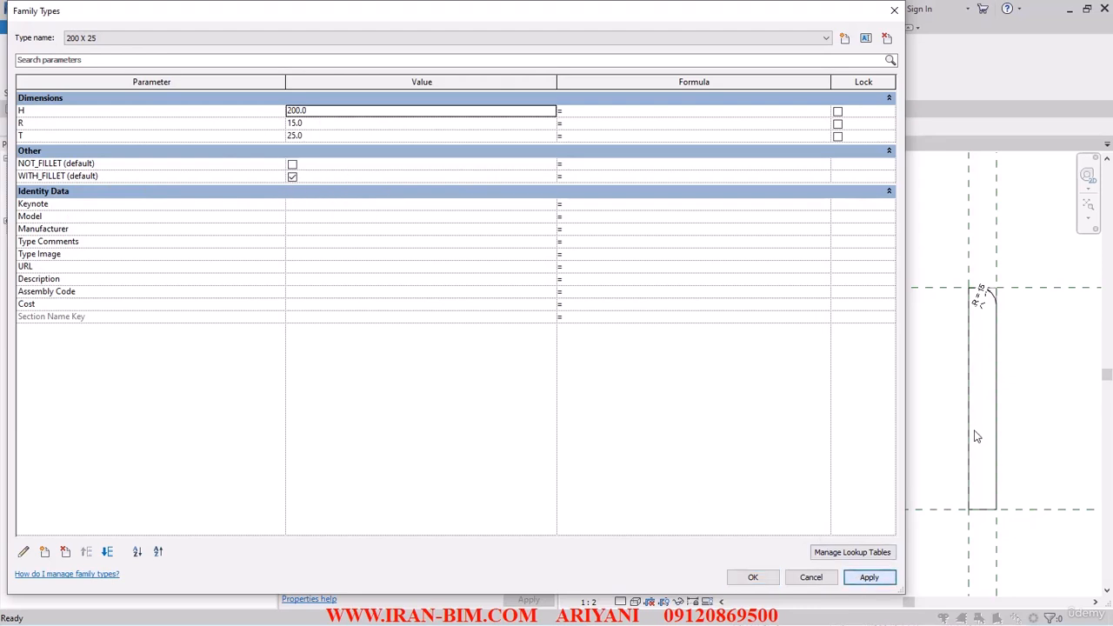
- Switch to the 200 X 15 type, turn off WITH_FILLET and try to apply it
click(115, 37)
click(122, 49)
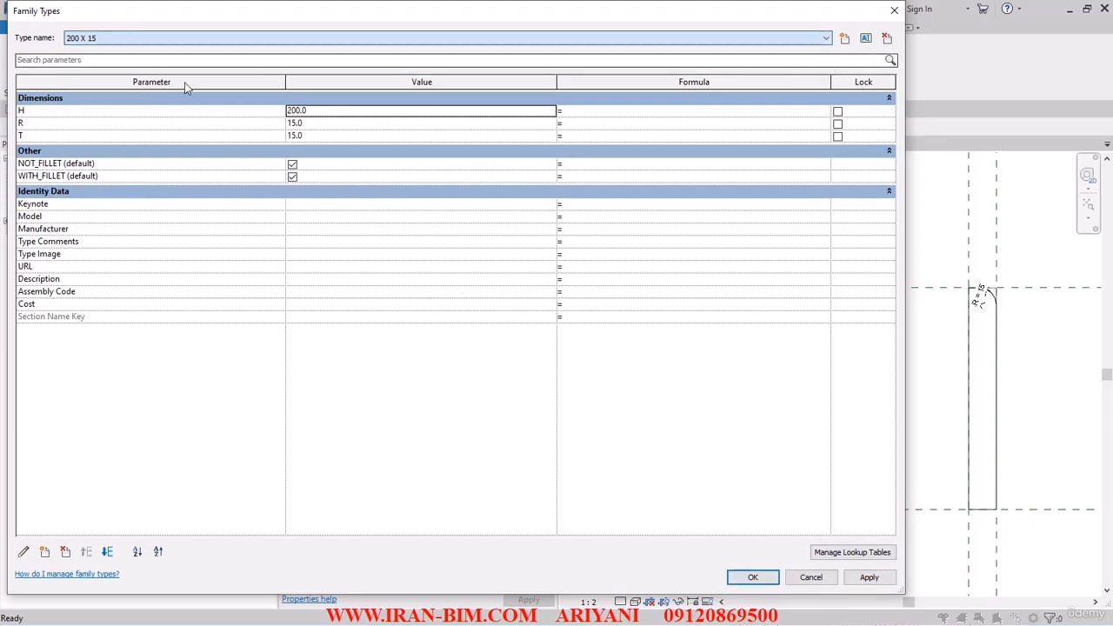
click(292, 177)
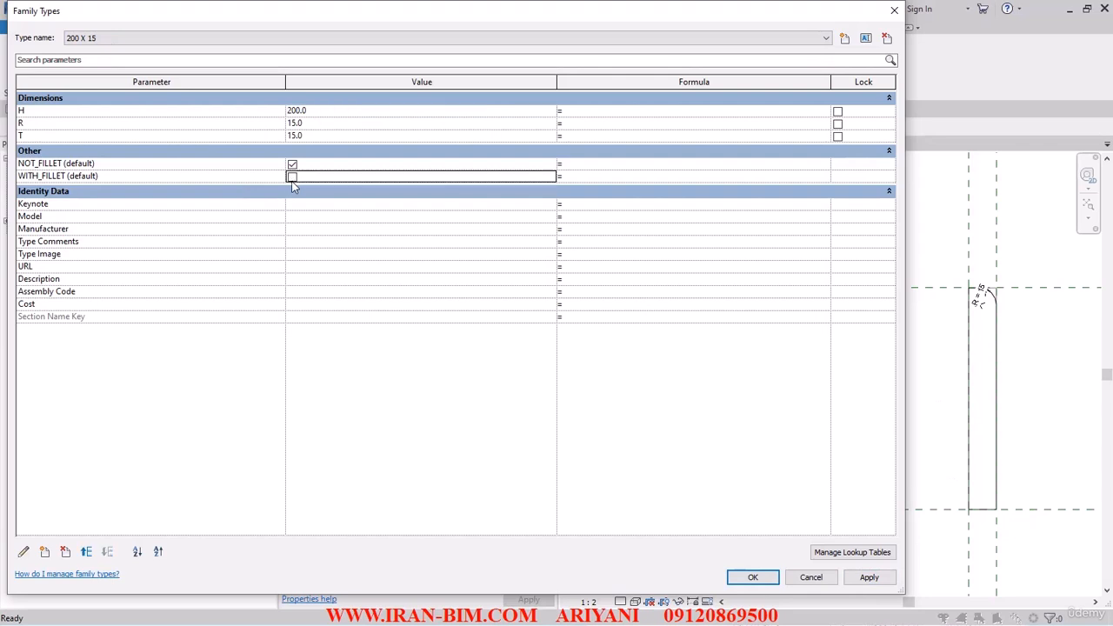
click(869, 578)
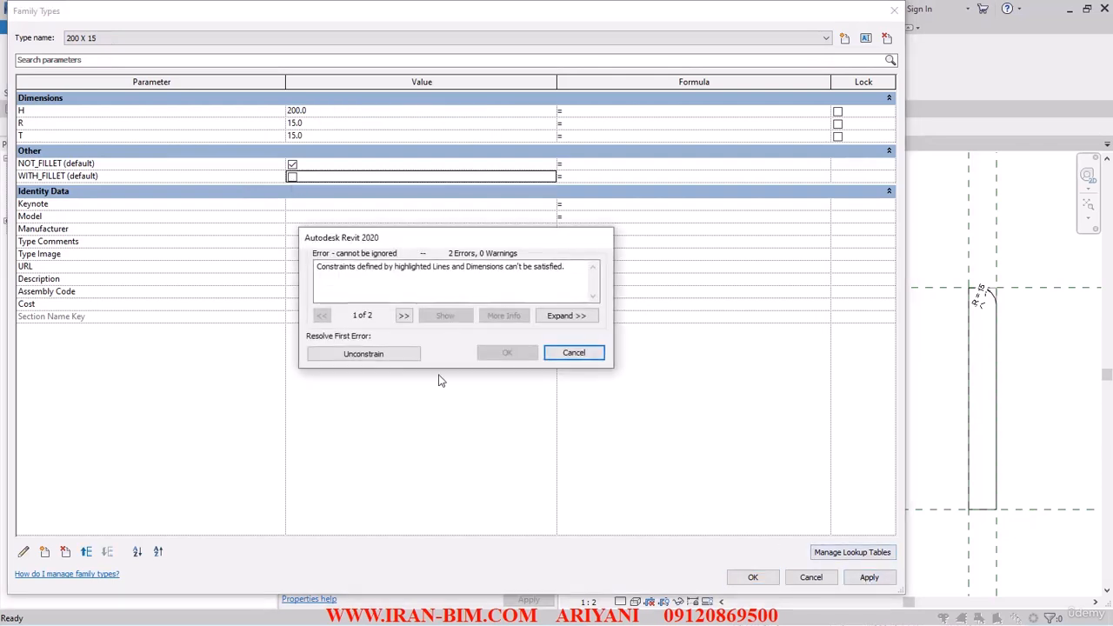
click(384, 356)
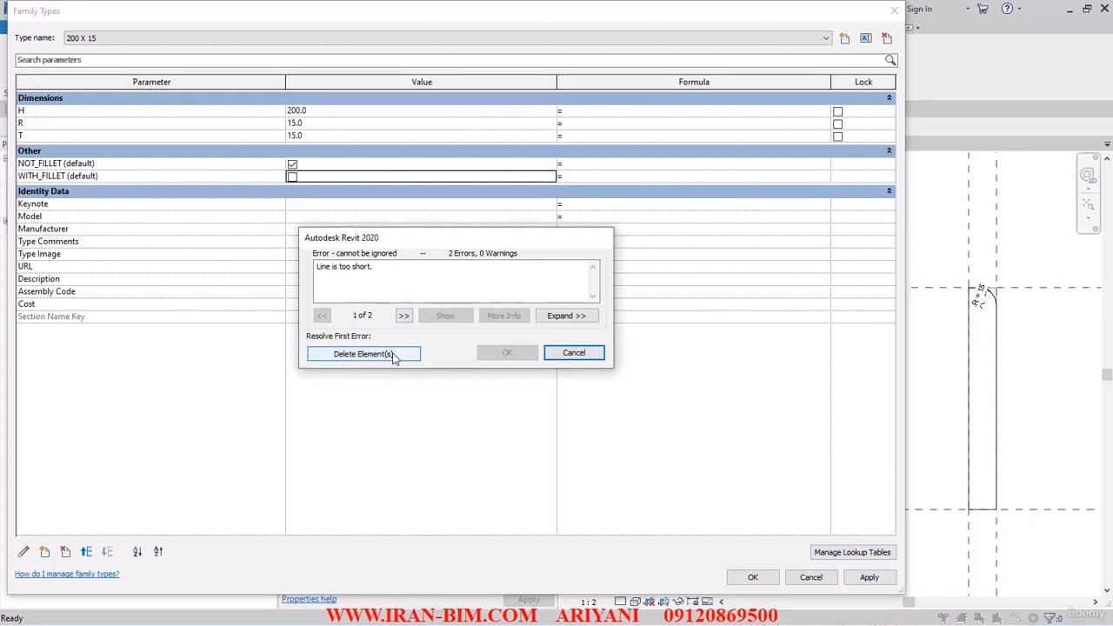
click(589, 354)
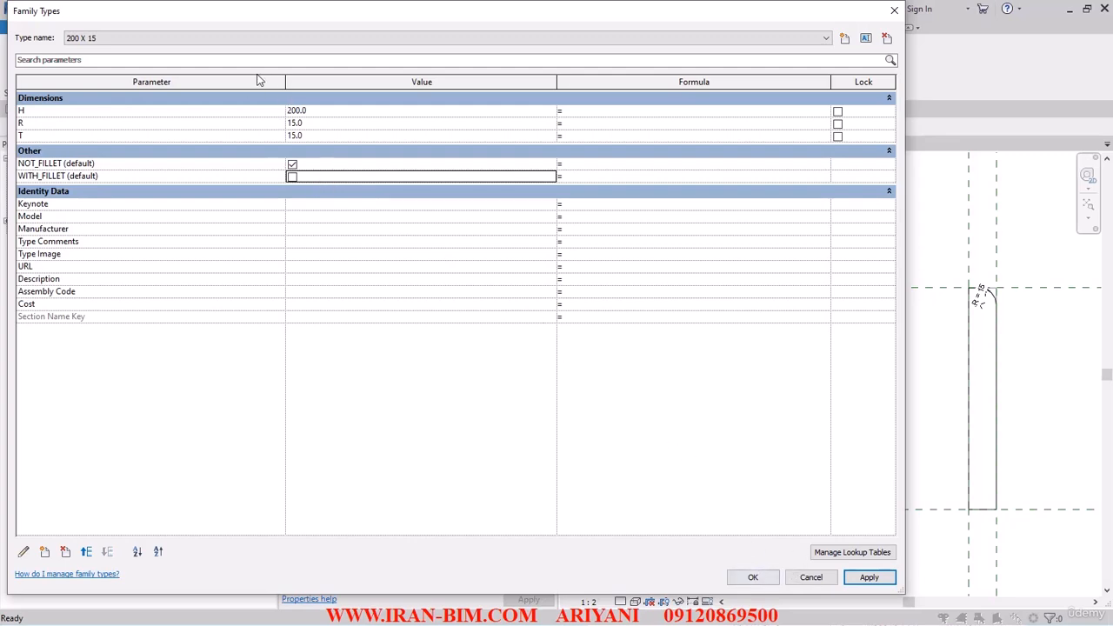
- Try clearing NOT_FILLET as well for the 200 X 15 type and applying
click(292, 164)
click(870, 578)
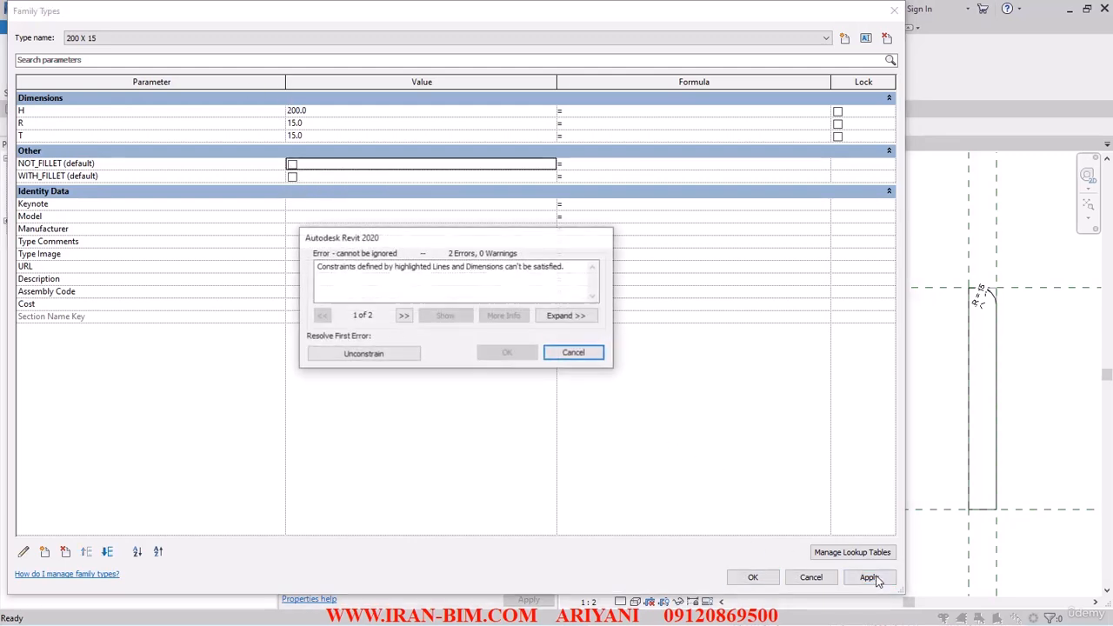
click(581, 354)
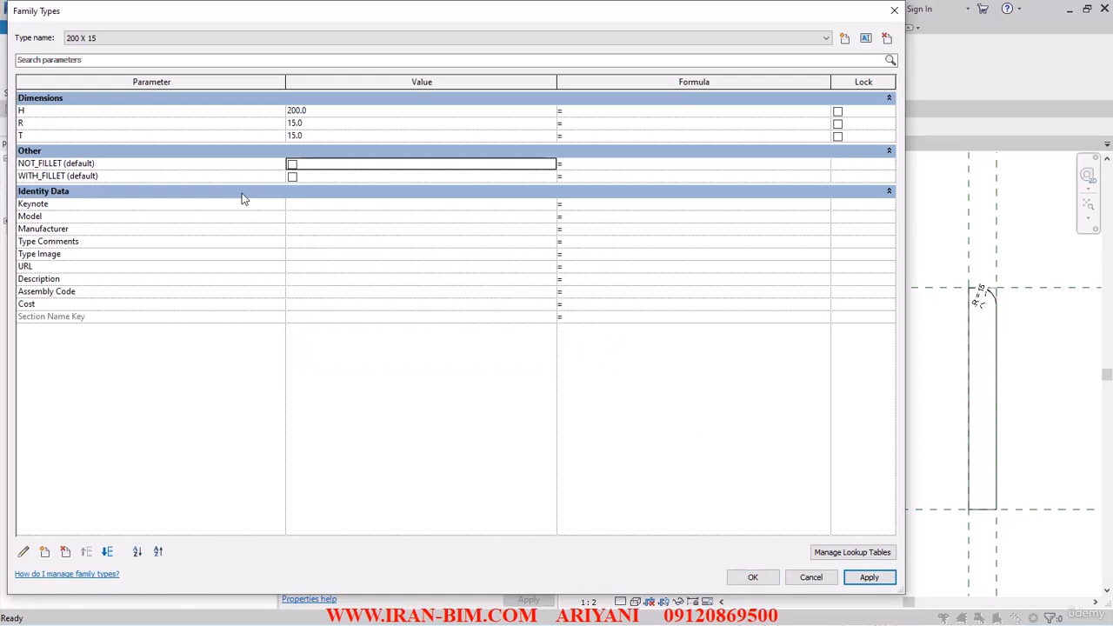
- Reselect the 200 X 15 type and turn NOT_FILLET back on
click(293, 178)
click(103, 177)
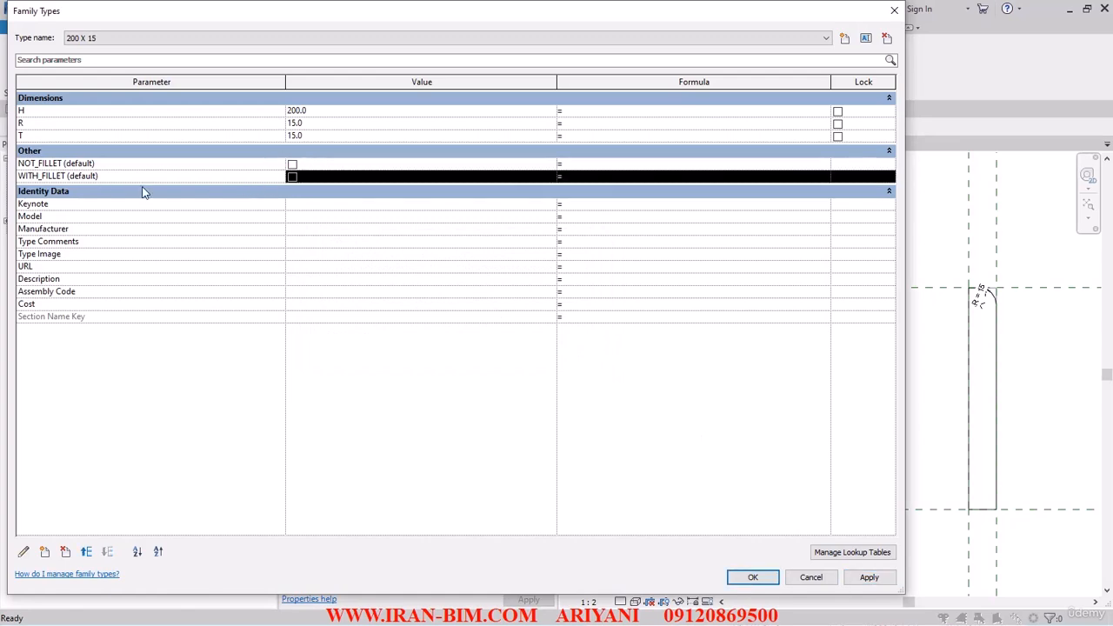
click(145, 40)
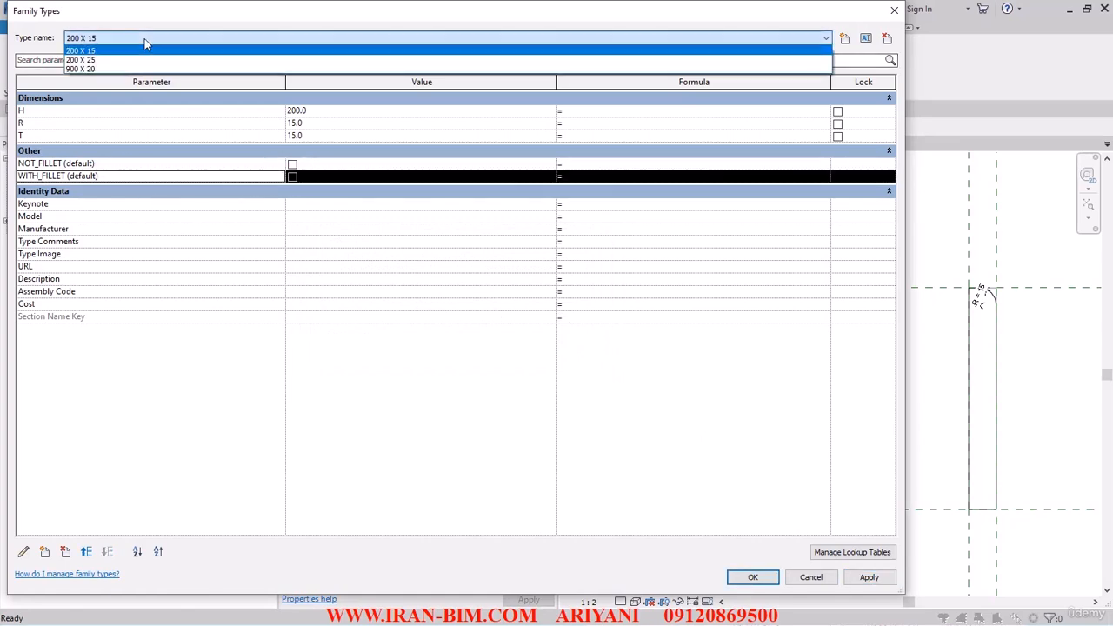
click(131, 51)
click(47, 162)
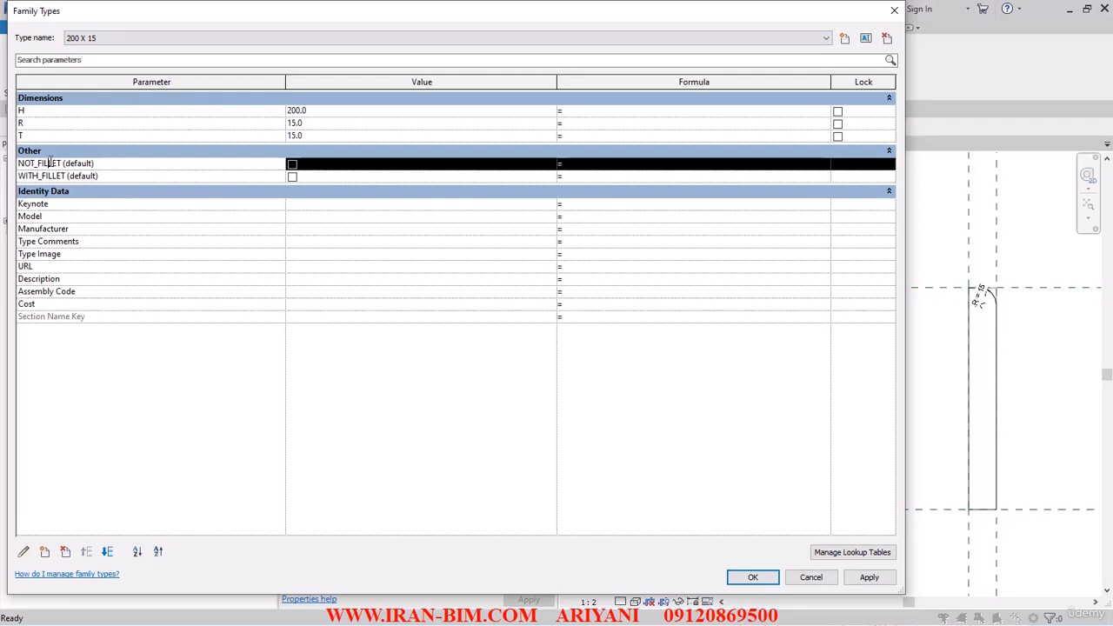
click(292, 164)
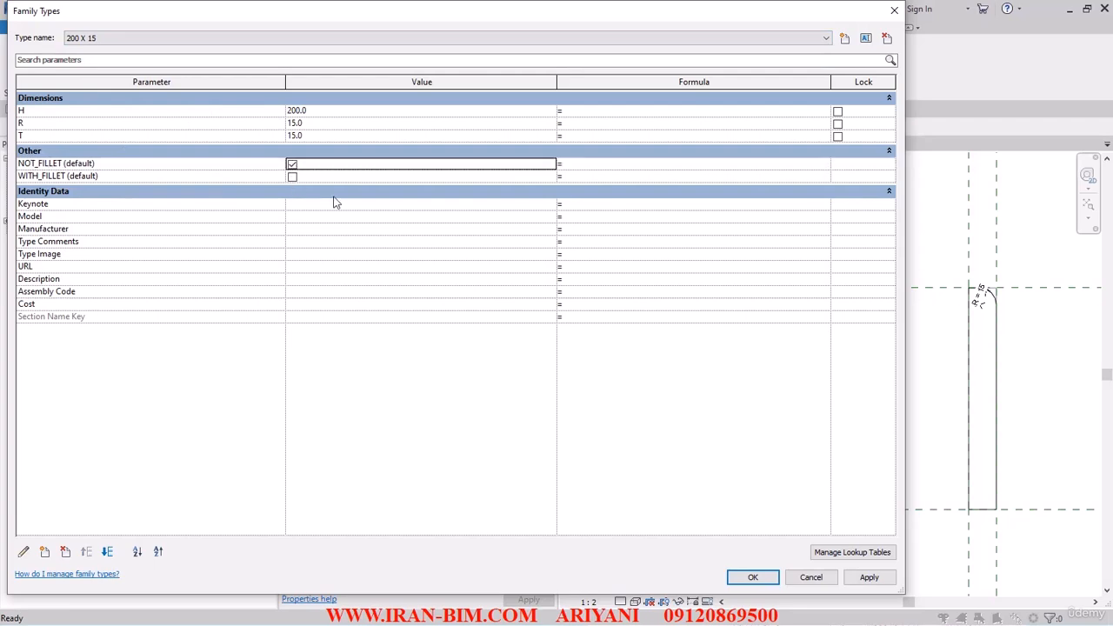
- Apply the 200 X 15 settings, unconstraining the conflicting elements, and close Family Types
click(857, 583)
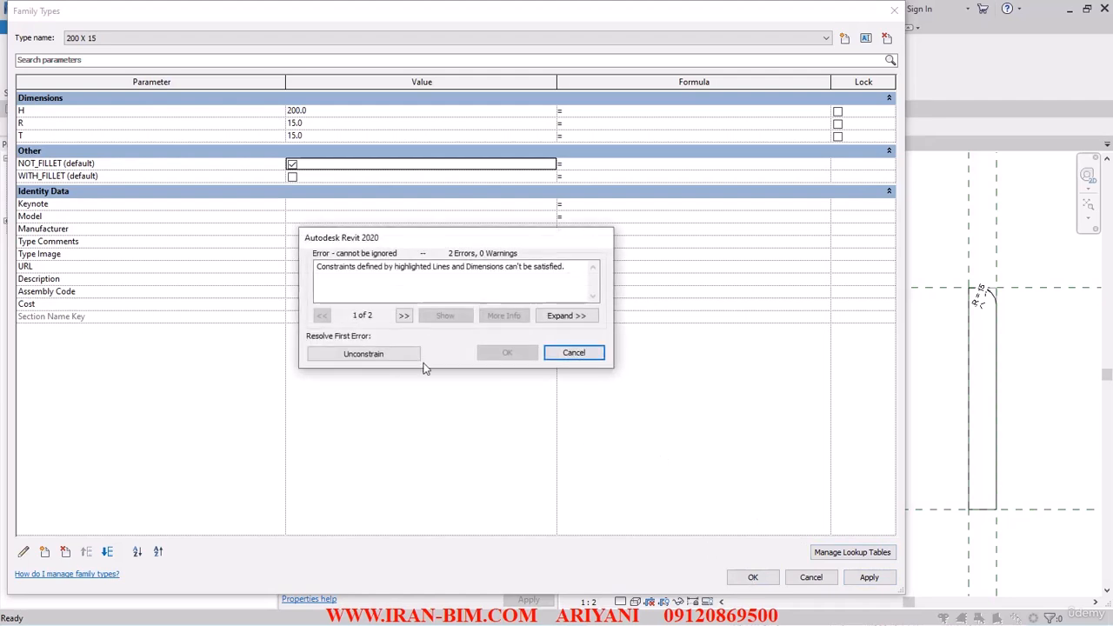
click(383, 354)
click(390, 352)
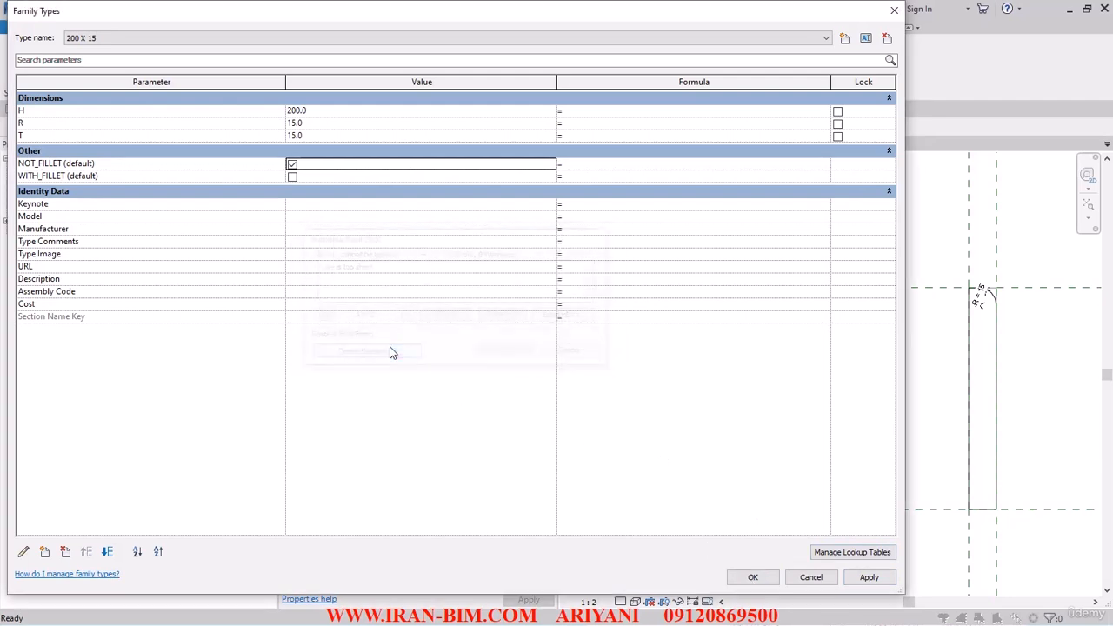
click(754, 579)
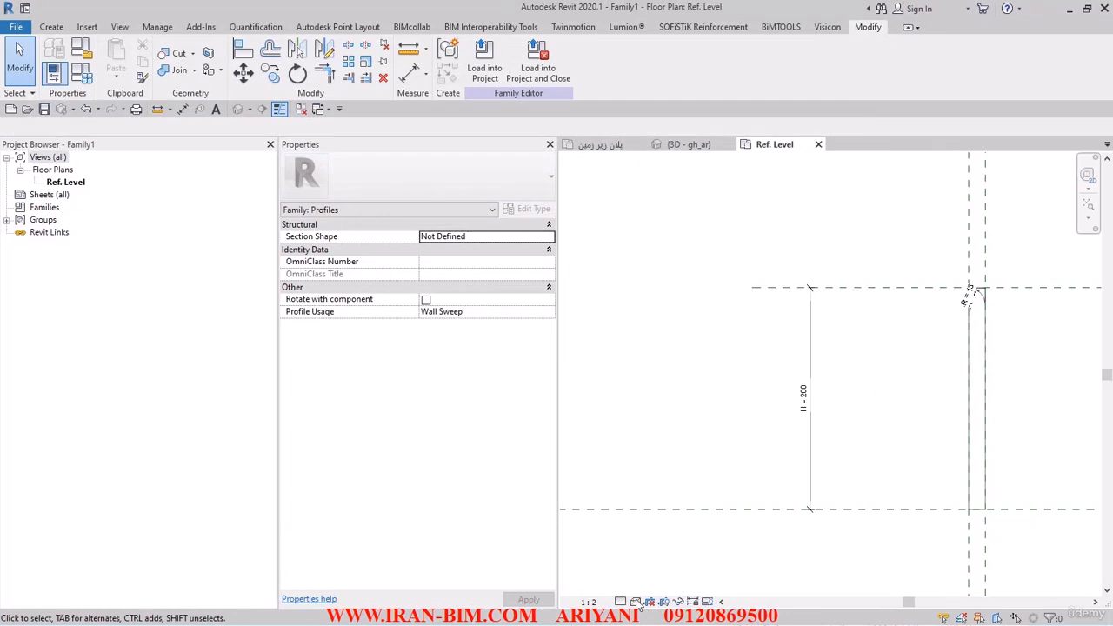
- Turn on visibility preview in the view and inspect the displayed profile
click(707, 602)
click(722, 520)
scroll(975, 292, up, 2)
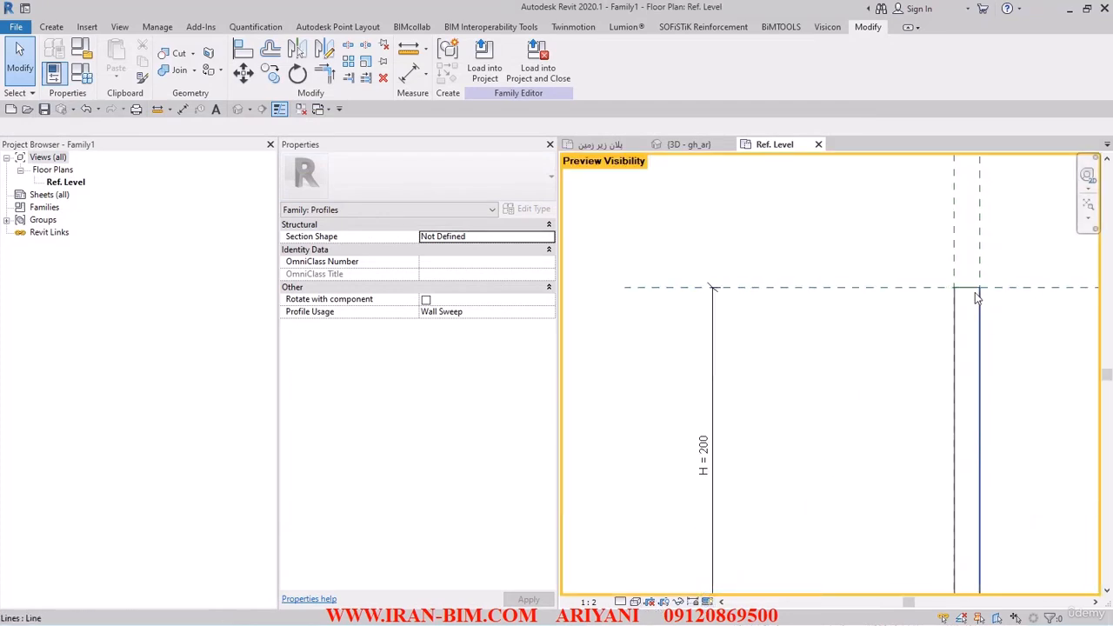
scroll(998, 301, up, 2)
scroll(869, 299, down, 5)
middle_drag(813, 384, 830, 368)
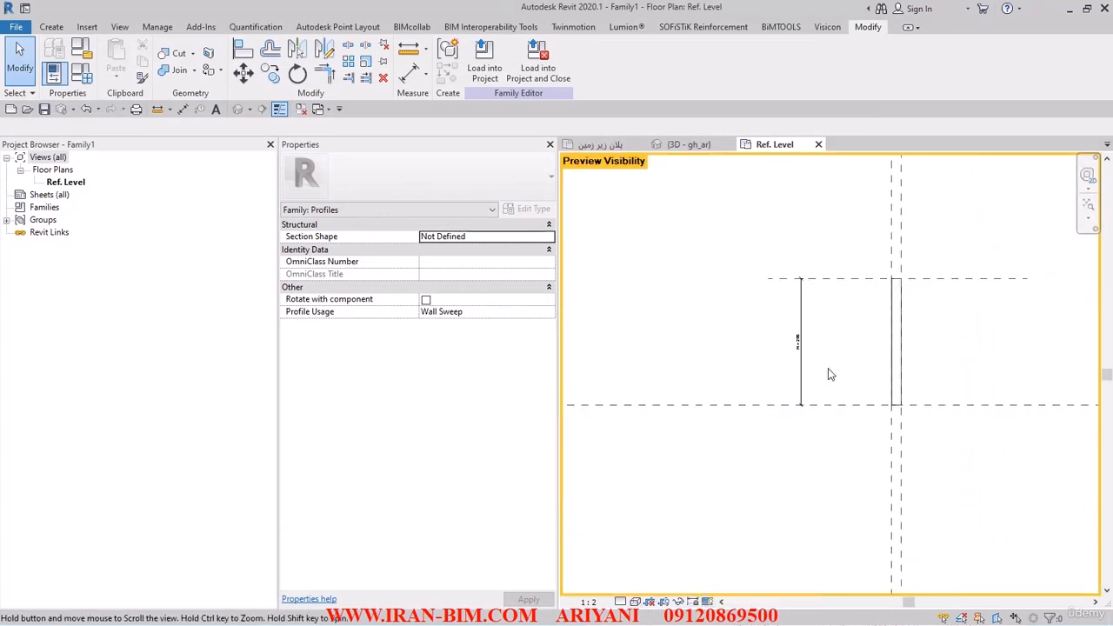
- Switch the family to the 200 X 25 type, apply it and close Family Types
scroll(836, 365, up, 2)
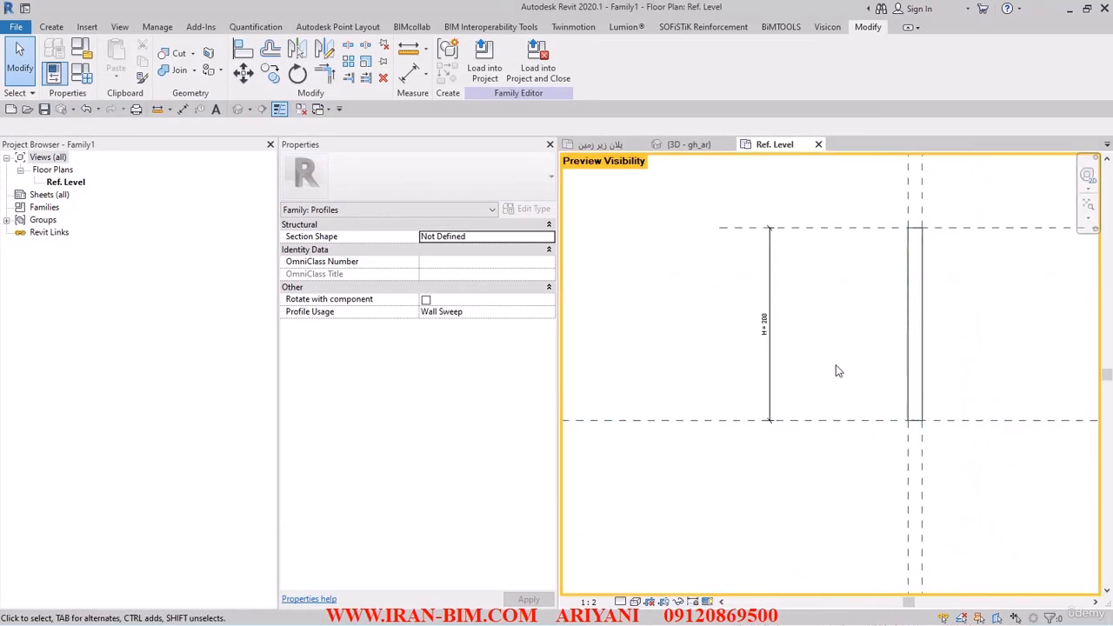
click(83, 73)
click(139, 38)
click(117, 66)
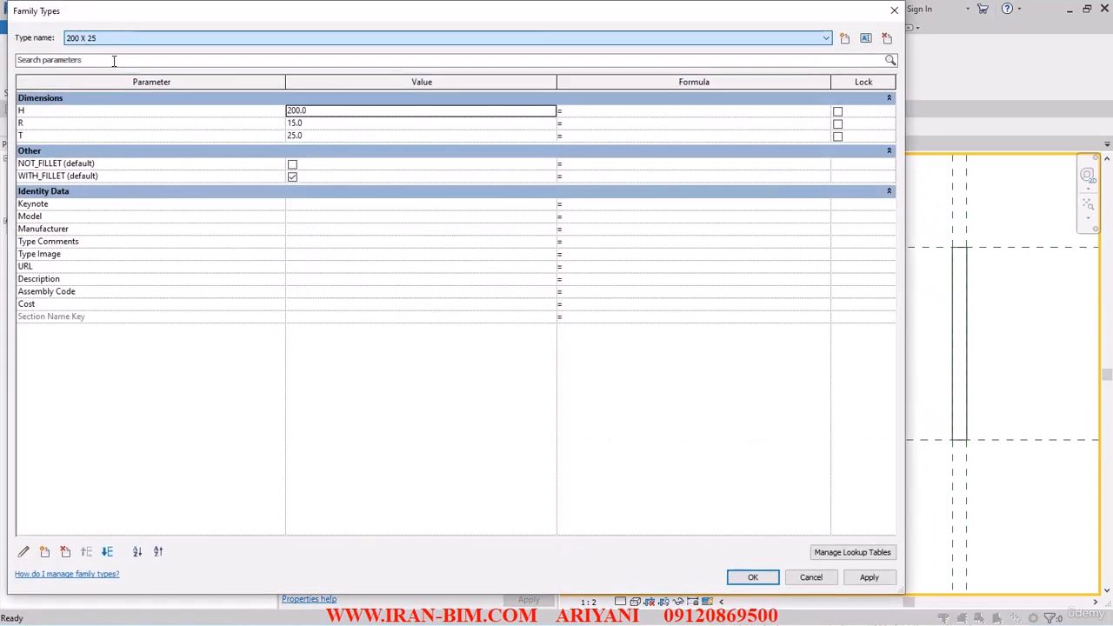
click(869, 578)
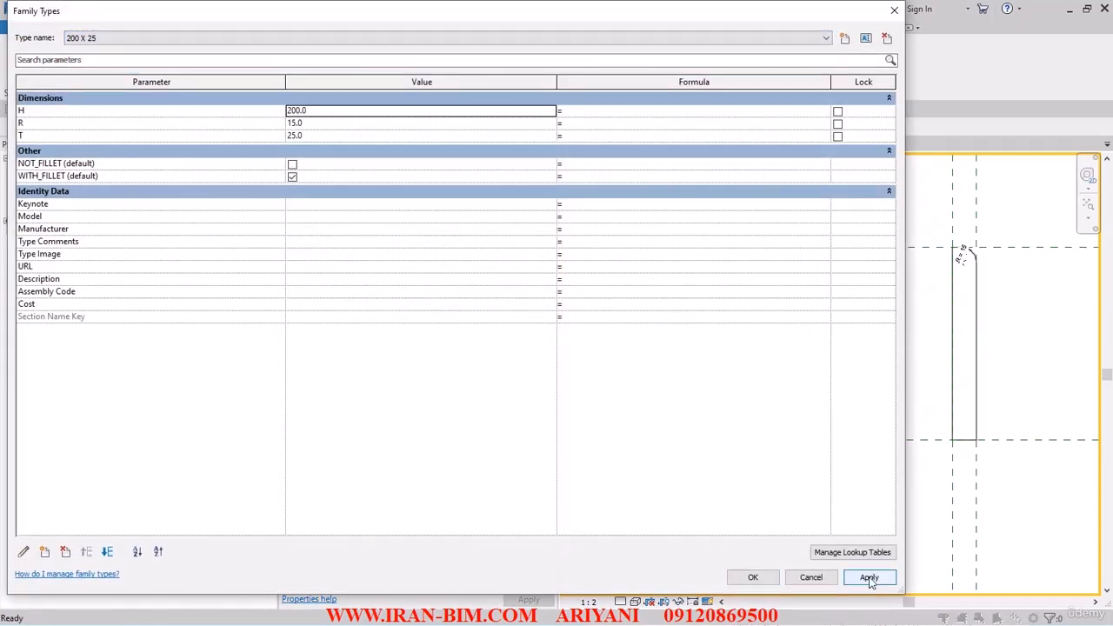
click(753, 578)
scroll(957, 257, up, 3)
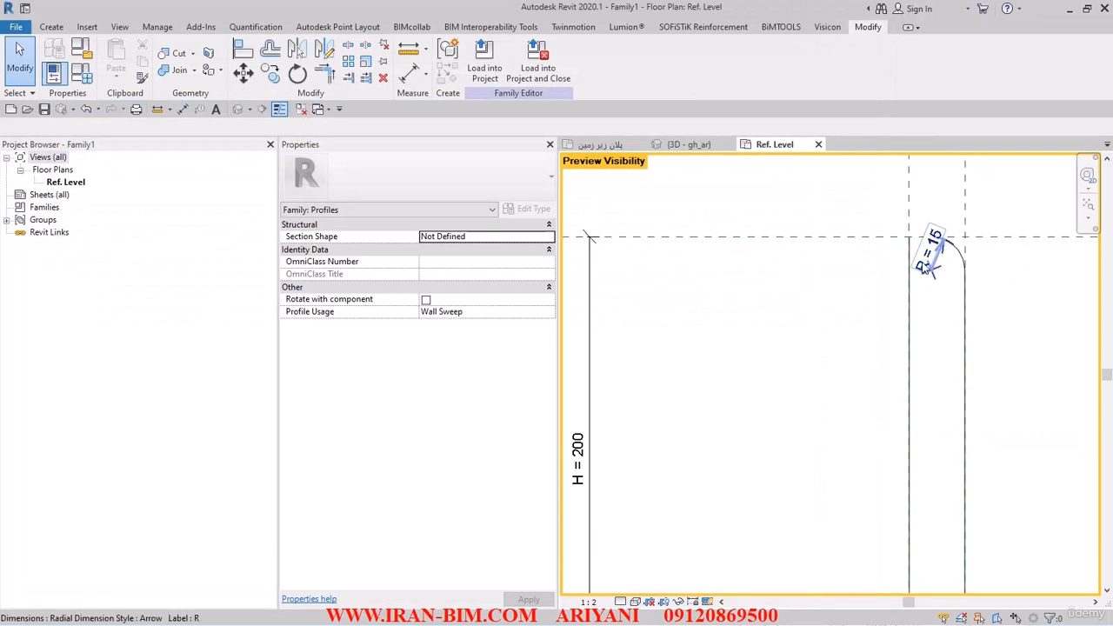
click(927, 266)
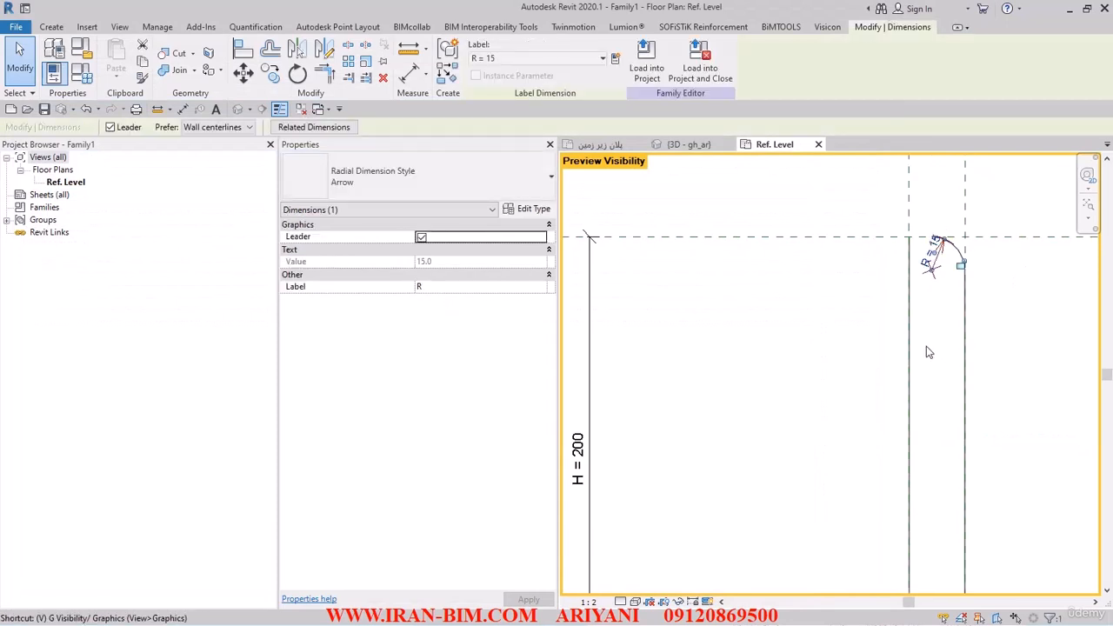
right_click(815, 320)
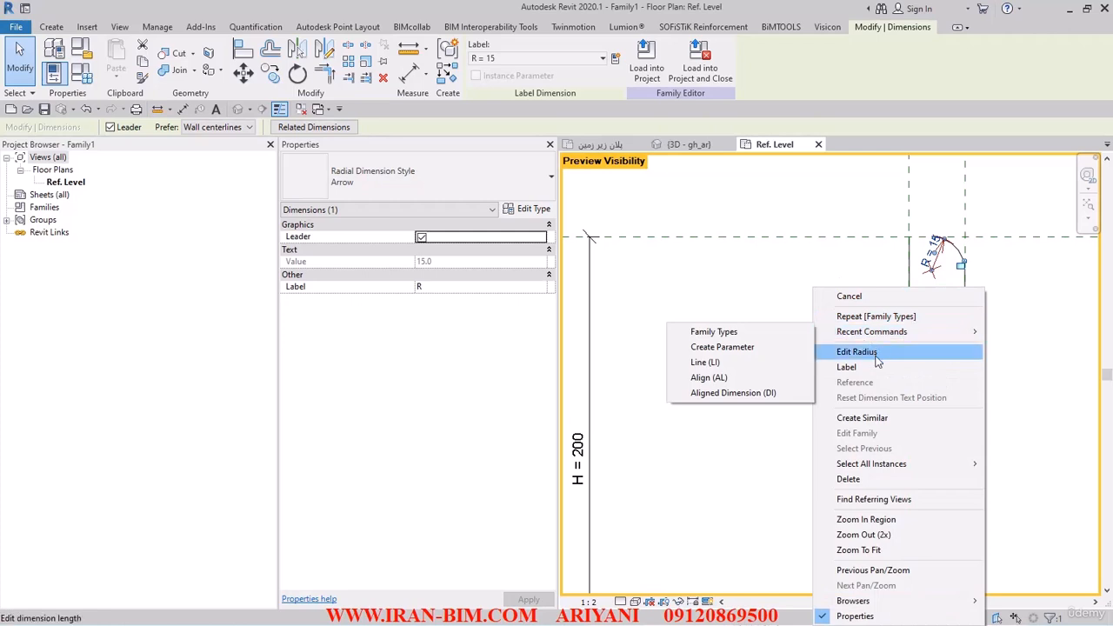
mouse_move(874, 333)
click(728, 286)
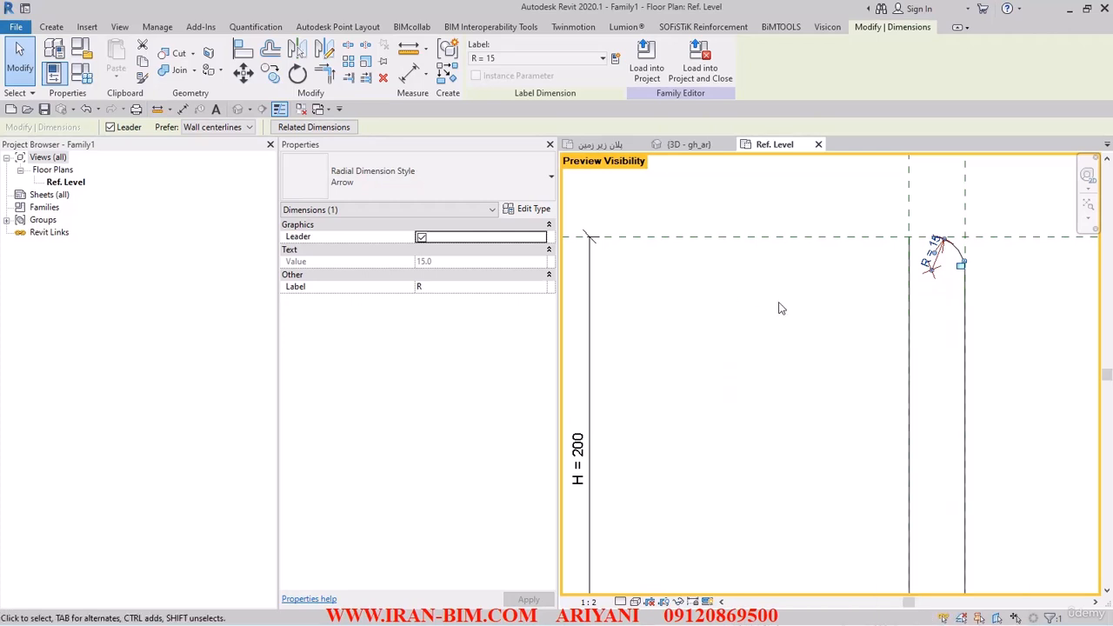
click(777, 308)
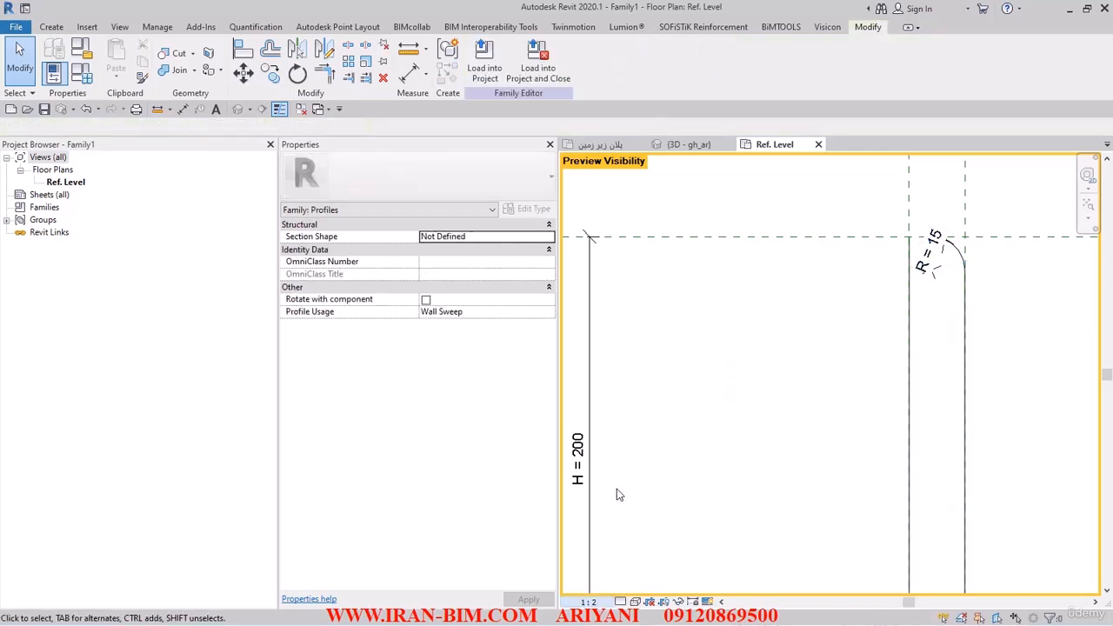
- Set the view scale to 1:1 and hide the Dimensions annotation category in this view
click(594, 601)
click(612, 403)
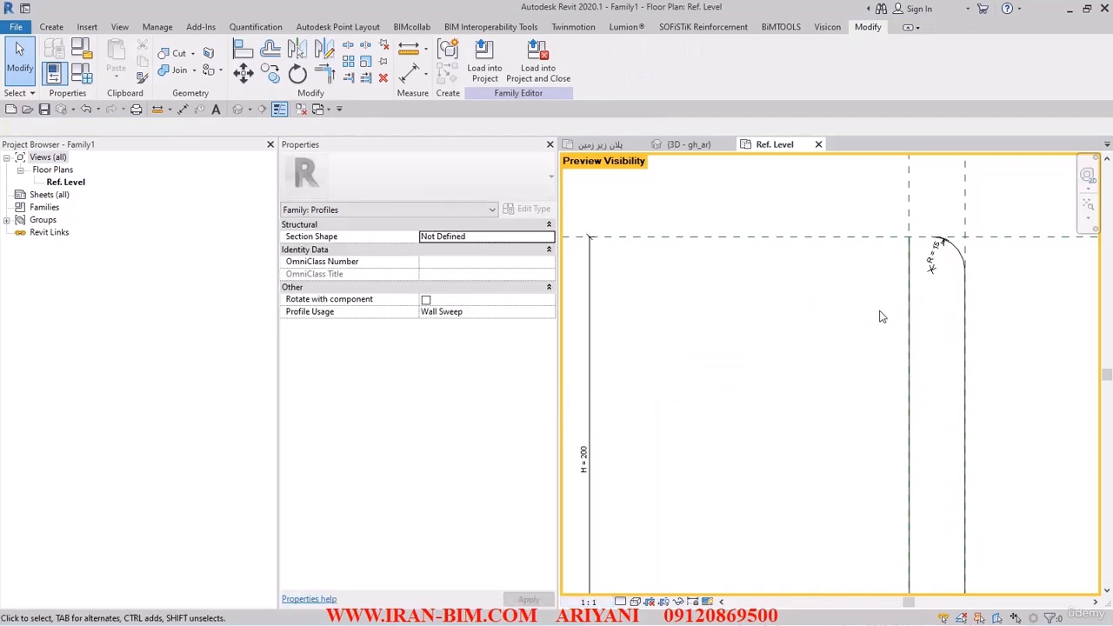
key(v)
key(g)
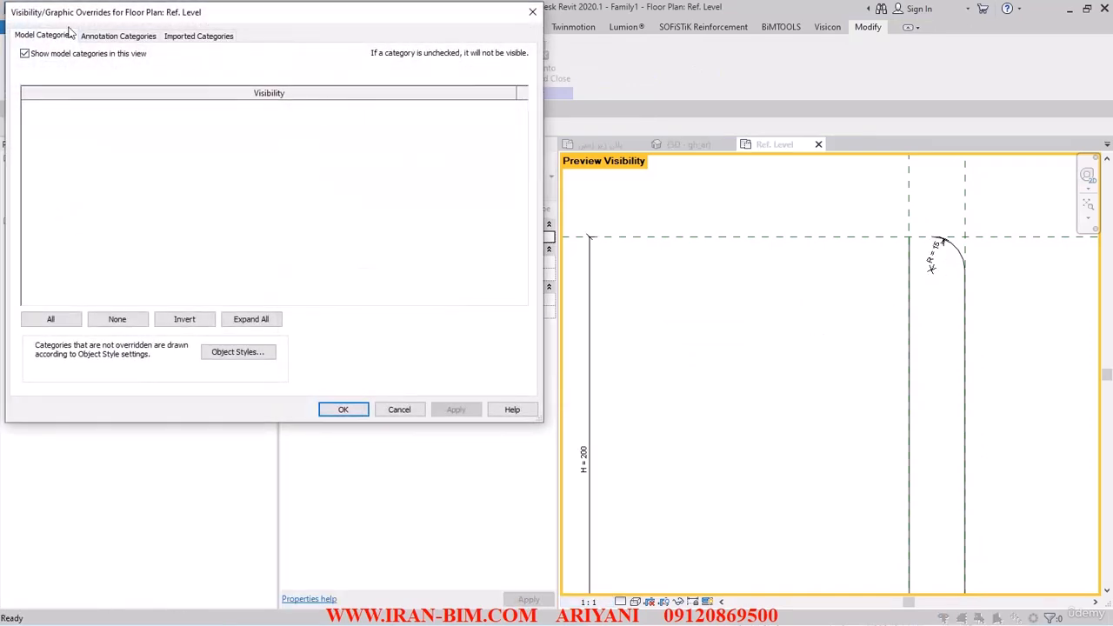
click(113, 36)
click(40, 107)
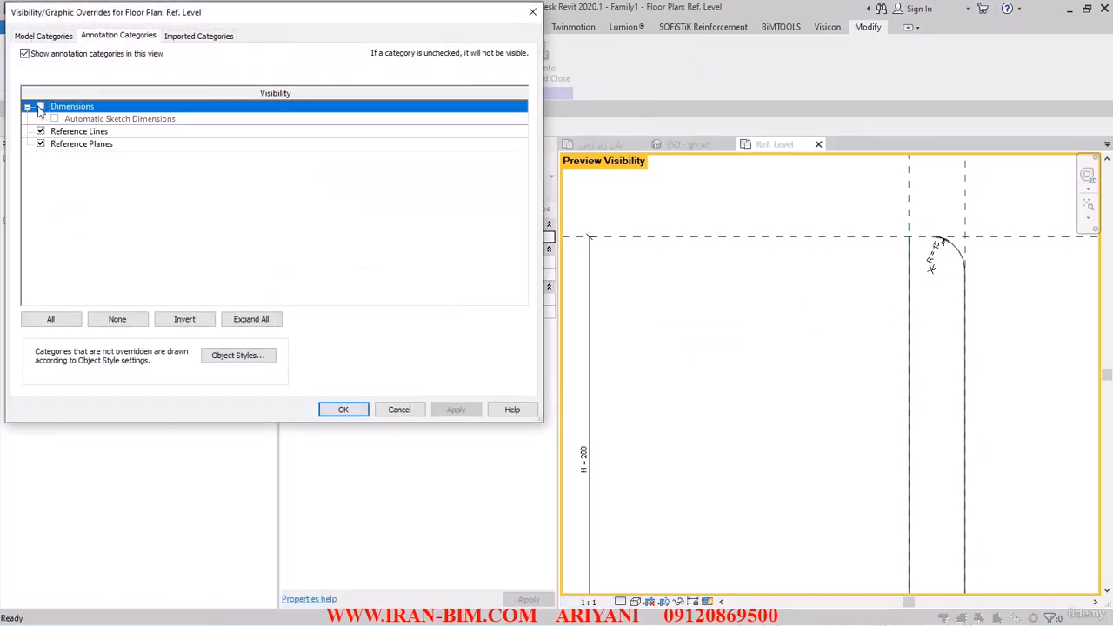
click(342, 410)
- Draw a 10 mm profile line along the top edge from the left side to the start of the fillet arc
scroll(918, 251, up, 3)
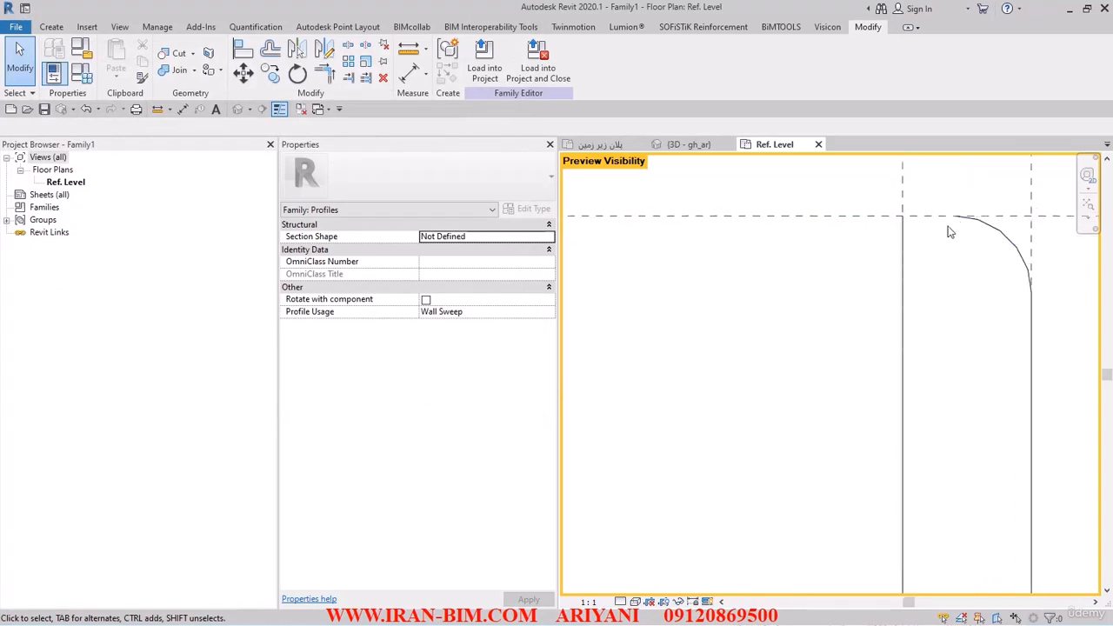
click(51, 27)
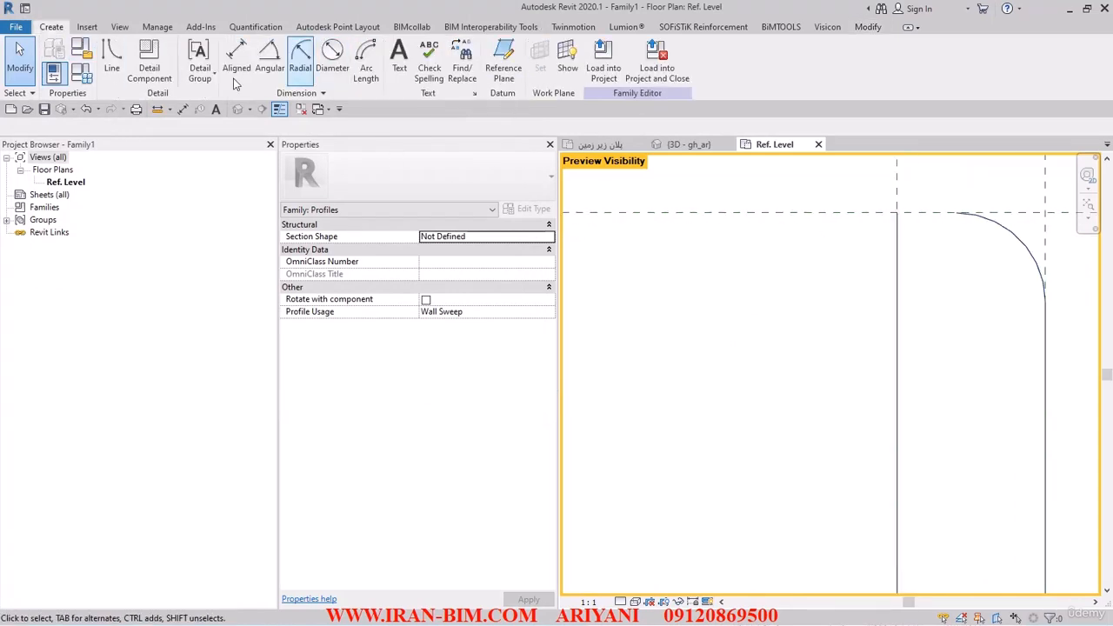
click(109, 54)
scroll(909, 227, up, 1)
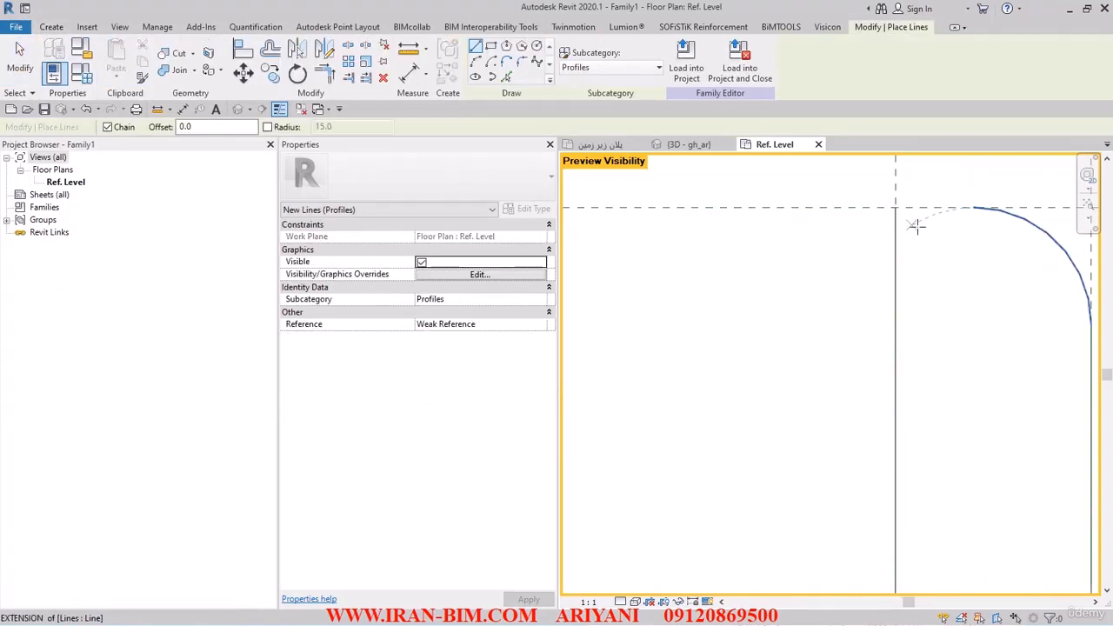
click(896, 207)
click(974, 207)
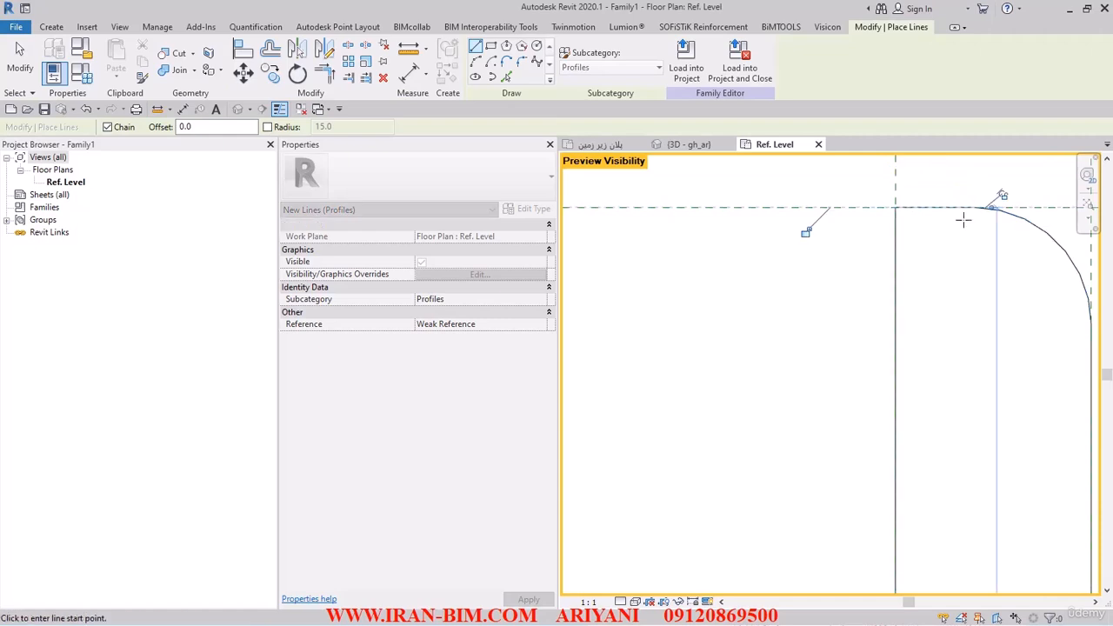
right_click(716, 190)
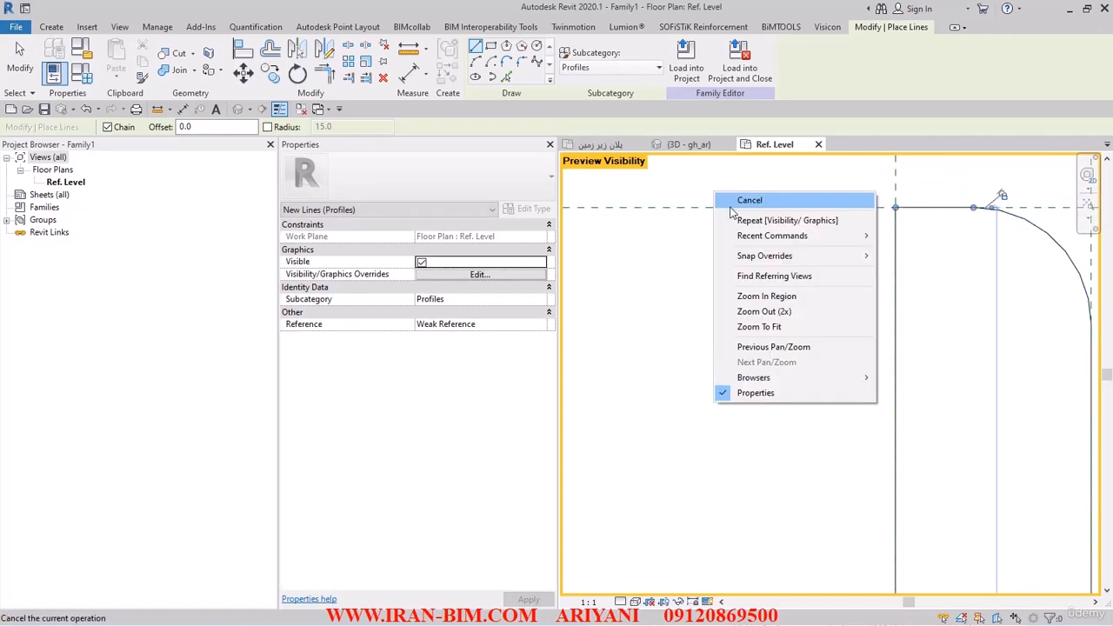
click(731, 200)
right_click(740, 195)
click(774, 204)
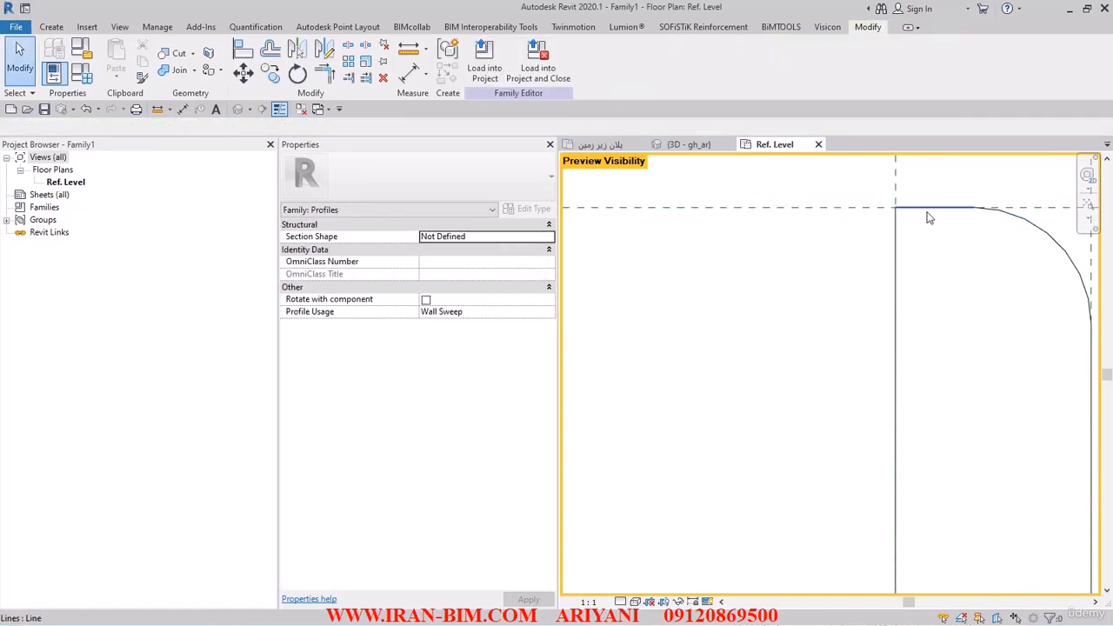
- Associate the new line's visibility with the WITH_FILLET parameter
click(932, 208)
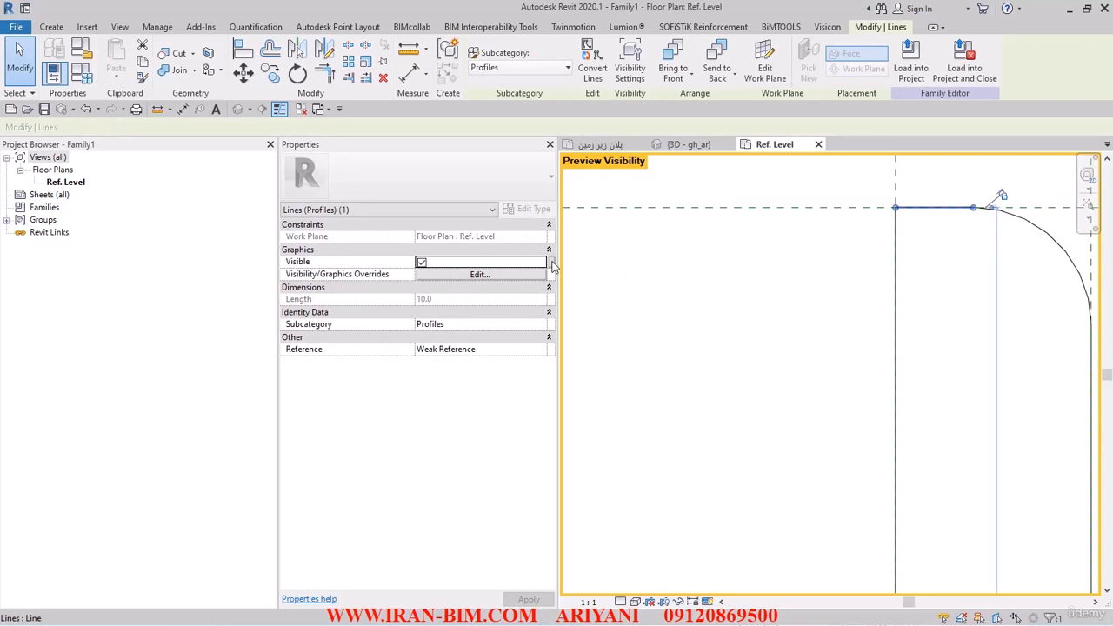
click(551, 263)
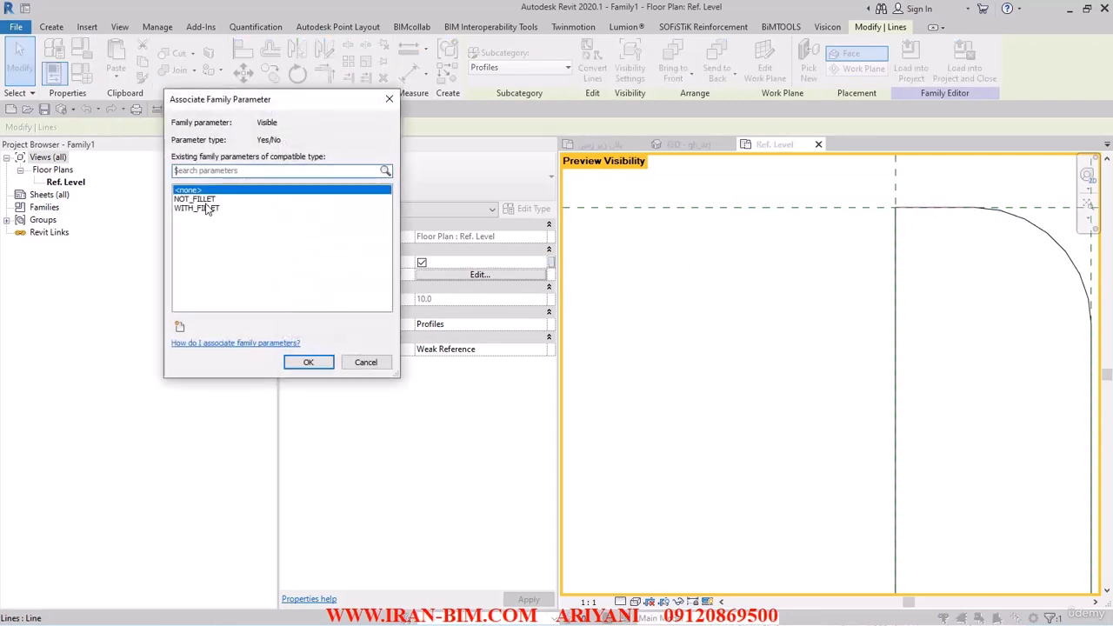
click(207, 209)
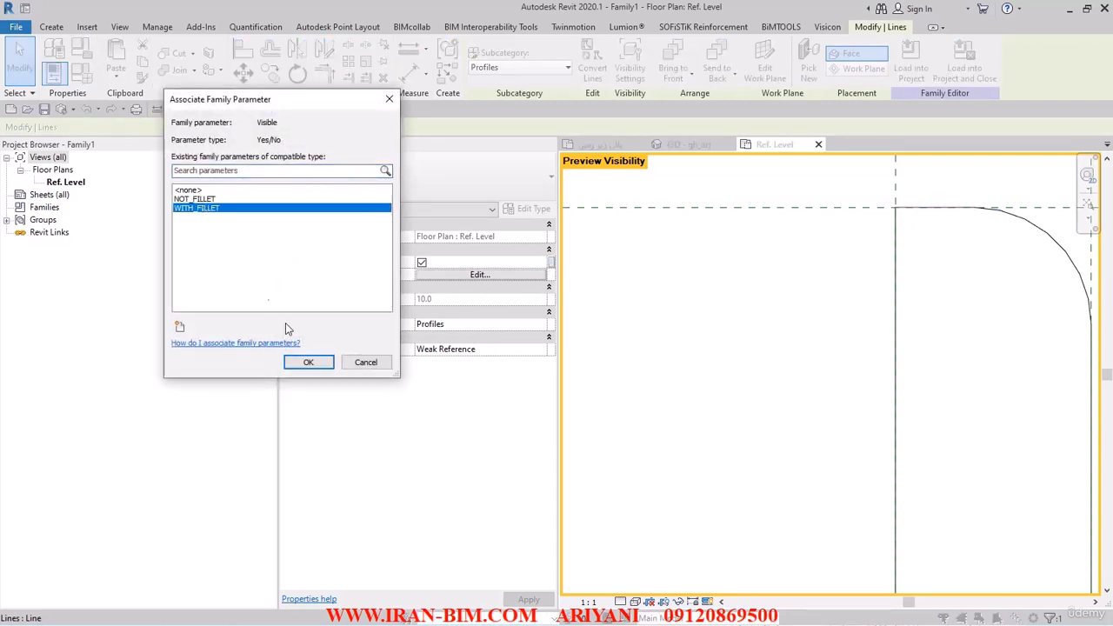
click(309, 363)
click(785, 343)
- Apply the 200 X 15 type in Family Types, deleting the element reported as too short
scroll(840, 317, down, 3)
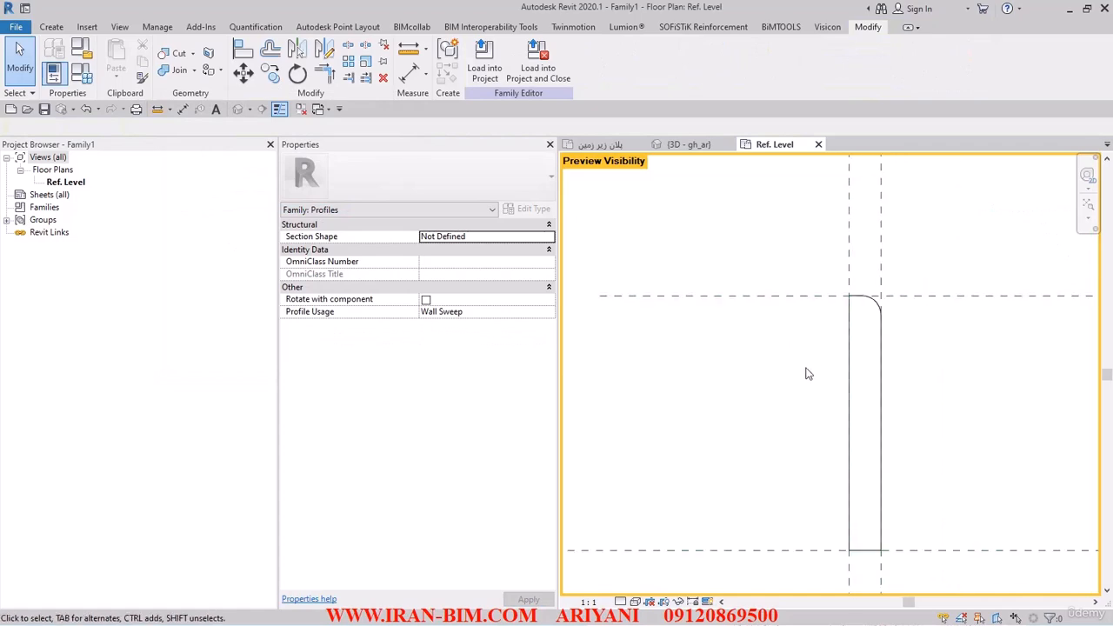
scroll(865, 392, down, 2)
middle_drag(864, 392, 1029, 392)
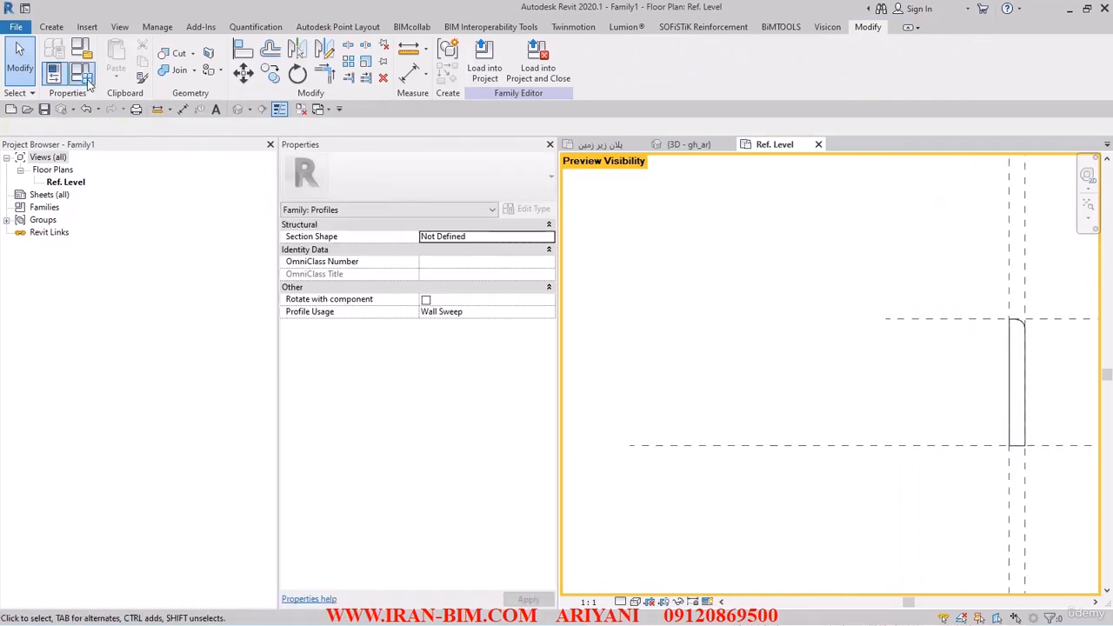
click(81, 74)
click(168, 34)
click(137, 56)
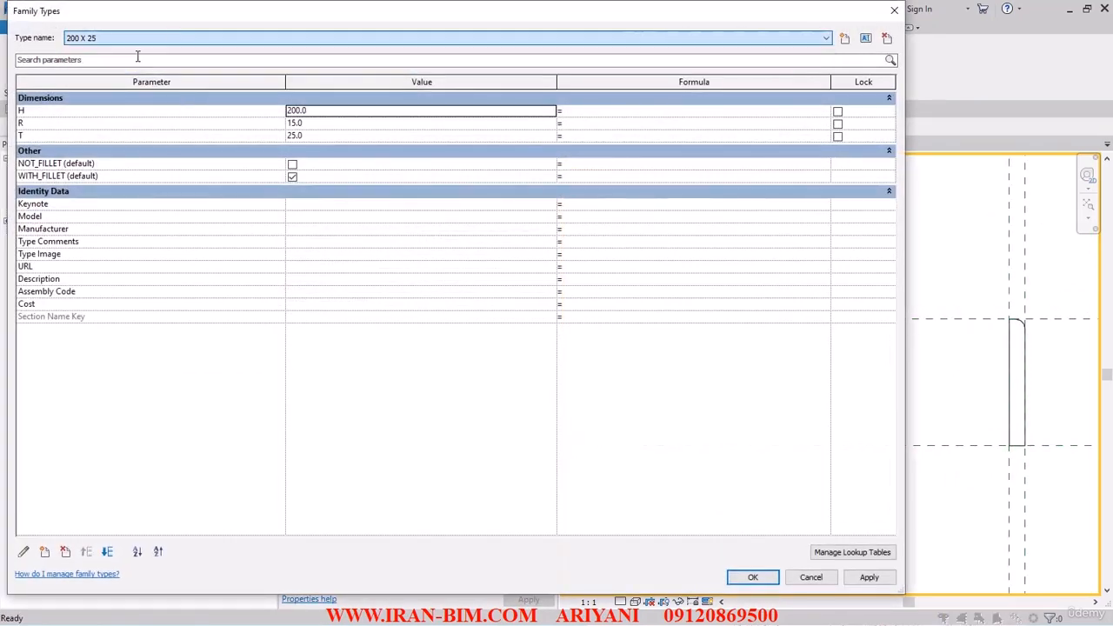
click(137, 37)
click(98, 57)
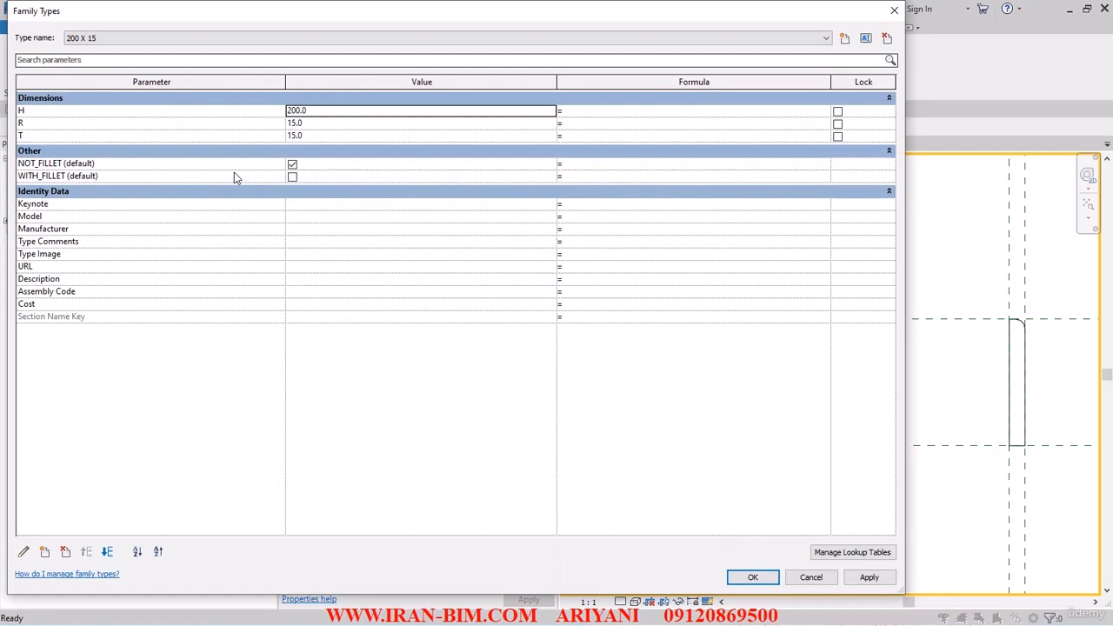
click(869, 576)
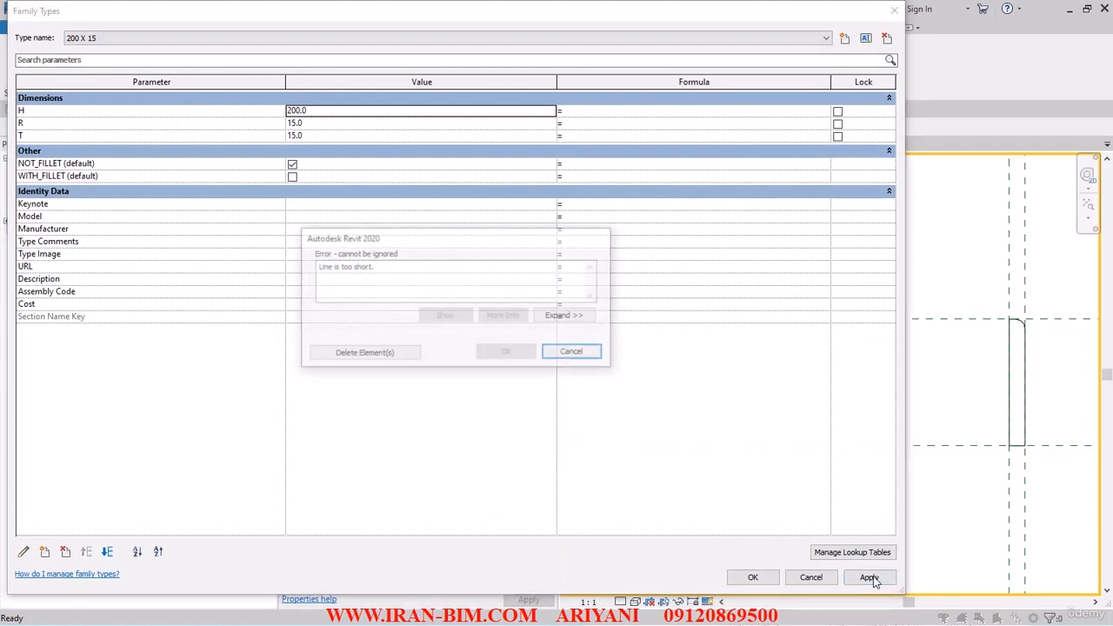
click(376, 354)
- Switch back to the 200 X 25 type and apply it
click(116, 37)
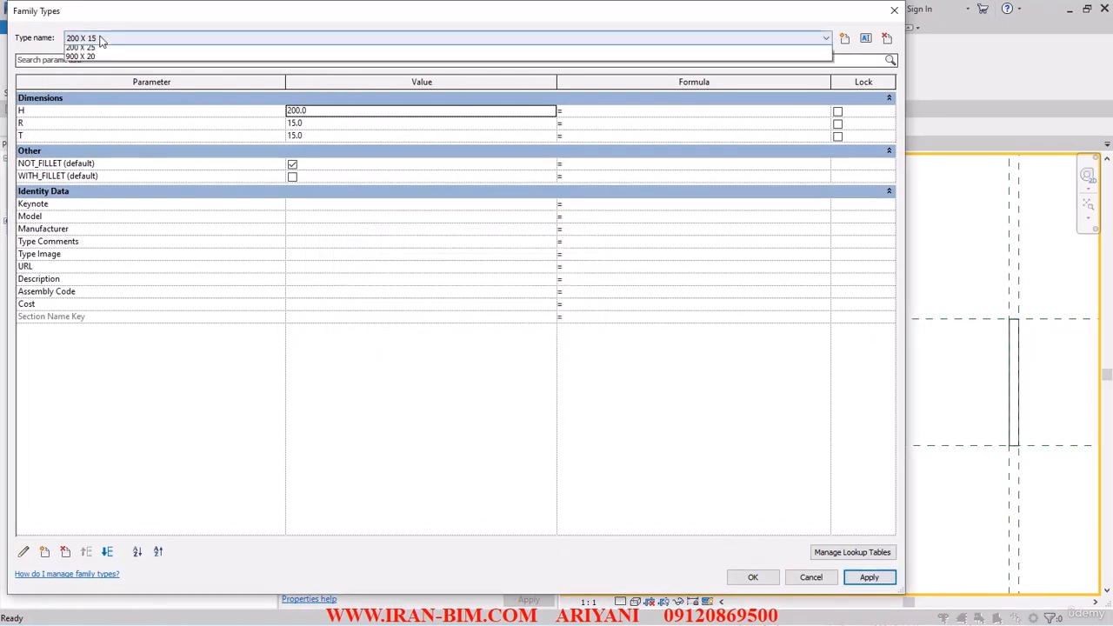
click(97, 51)
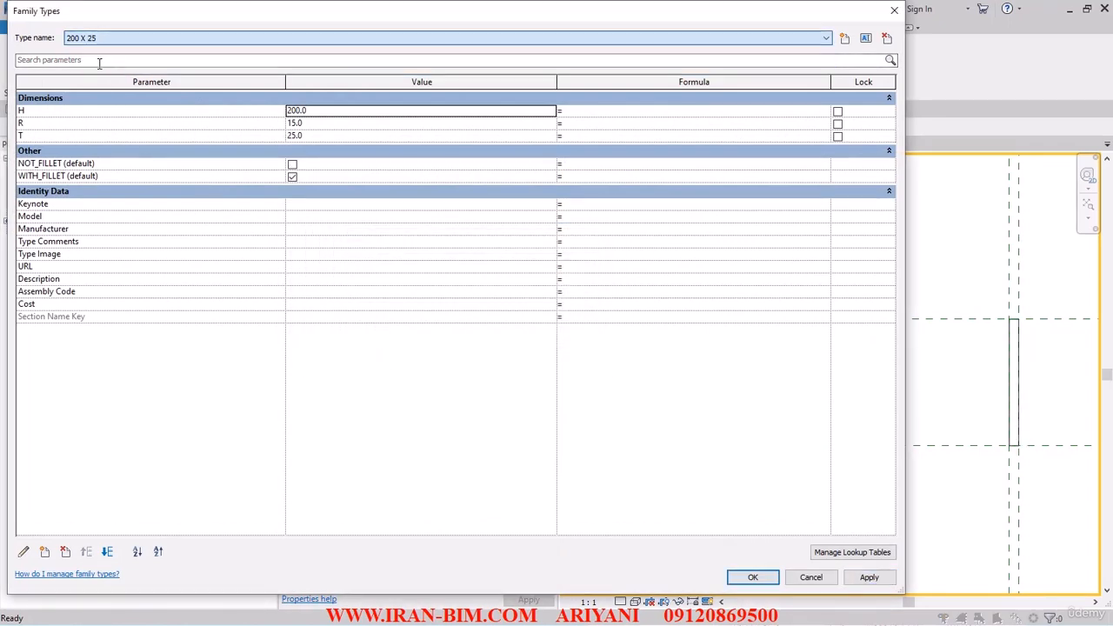
click(869, 578)
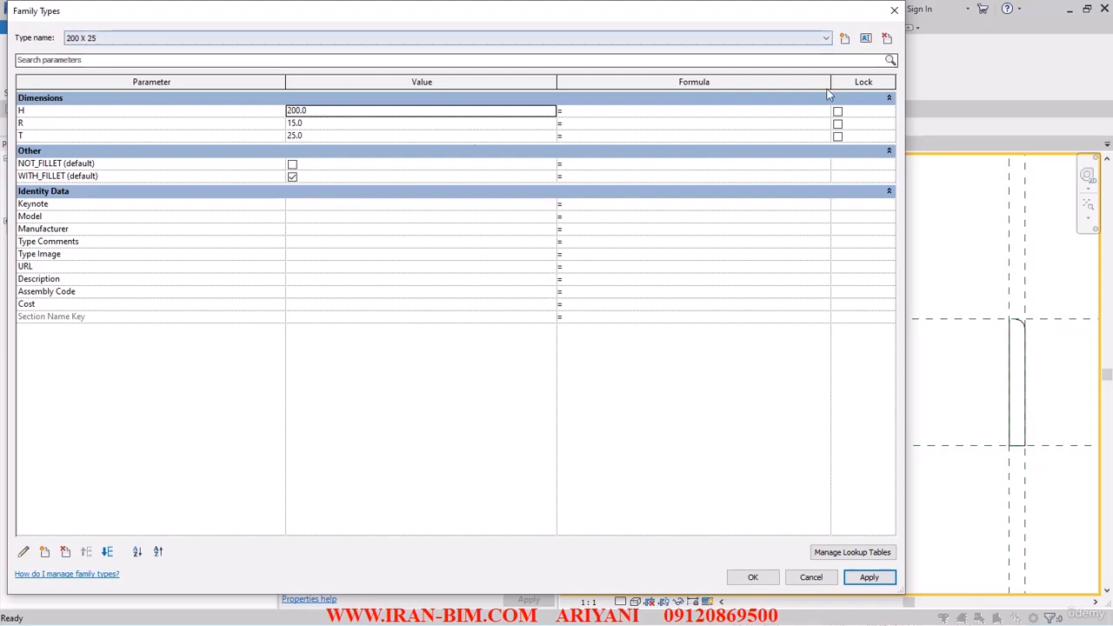
- Try to delete the current family type and check the list of types
click(887, 39)
click(220, 40)
click(220, 45)
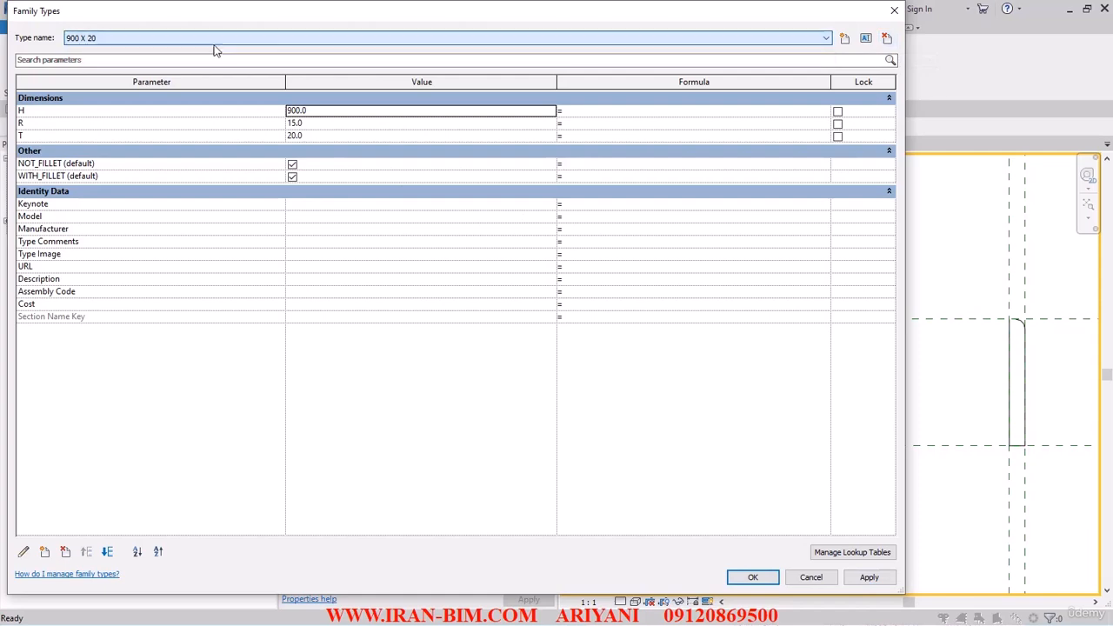
- Delete the R parameter from the family
click(44, 136)
click(39, 124)
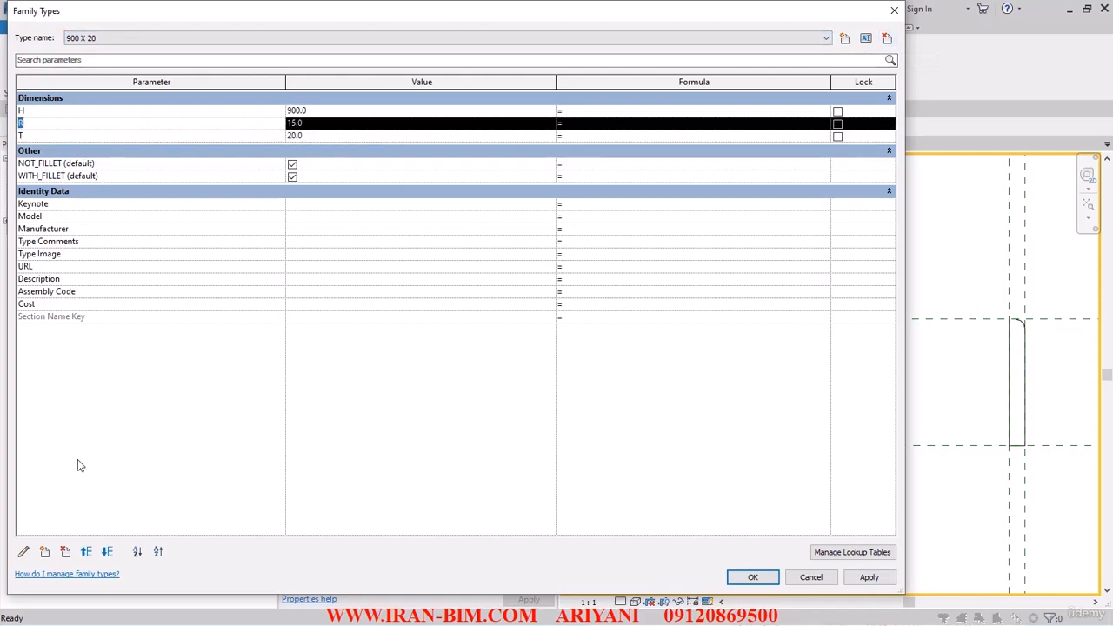
click(65, 551)
click(590, 342)
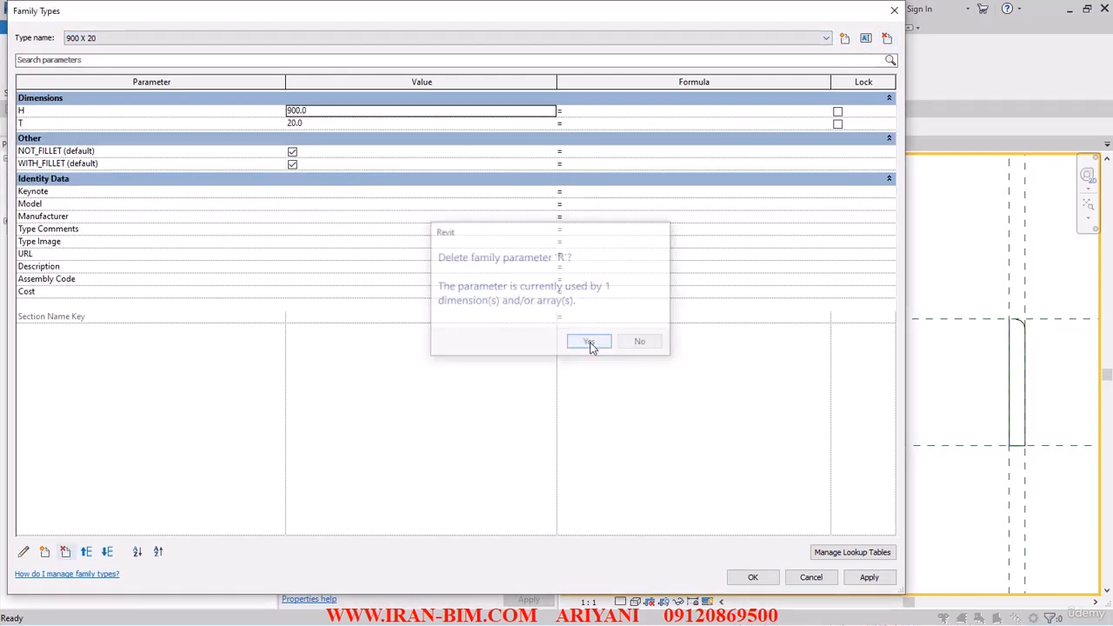
- Delete the WITH_FILLET and NOT_FILLET parameters and close Family Types
click(83, 162)
click(65, 552)
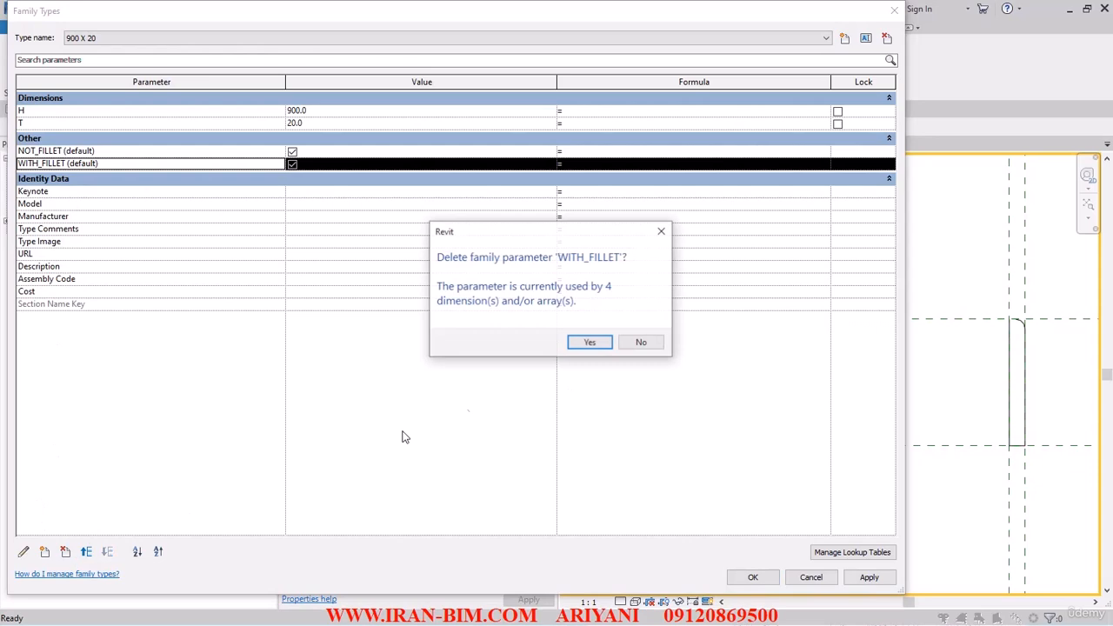
click(590, 342)
click(80, 152)
click(65, 551)
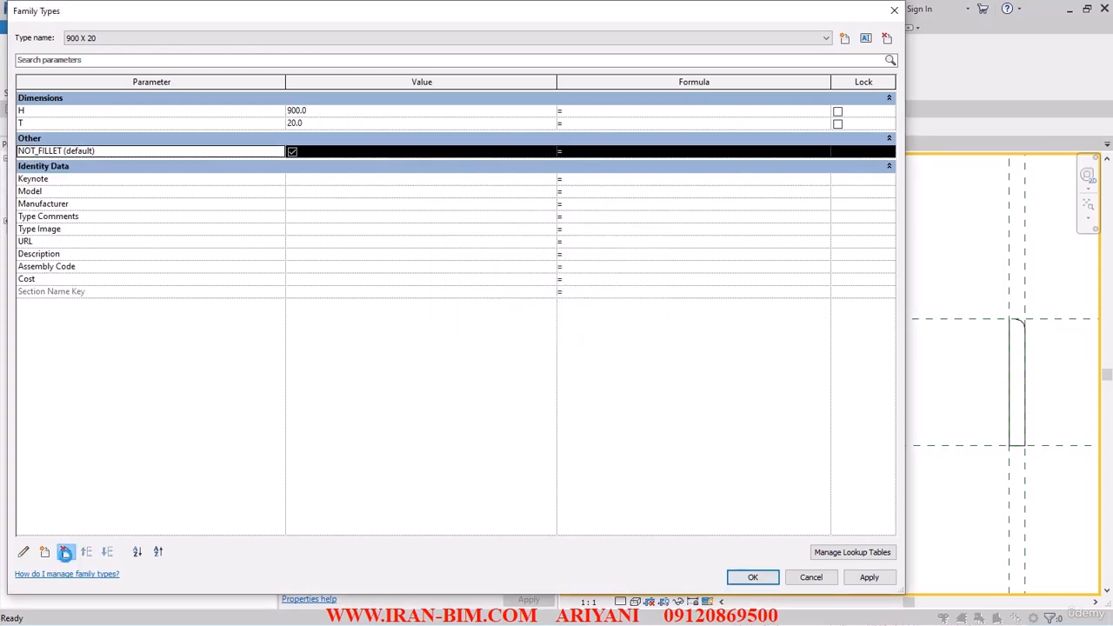
click(590, 342)
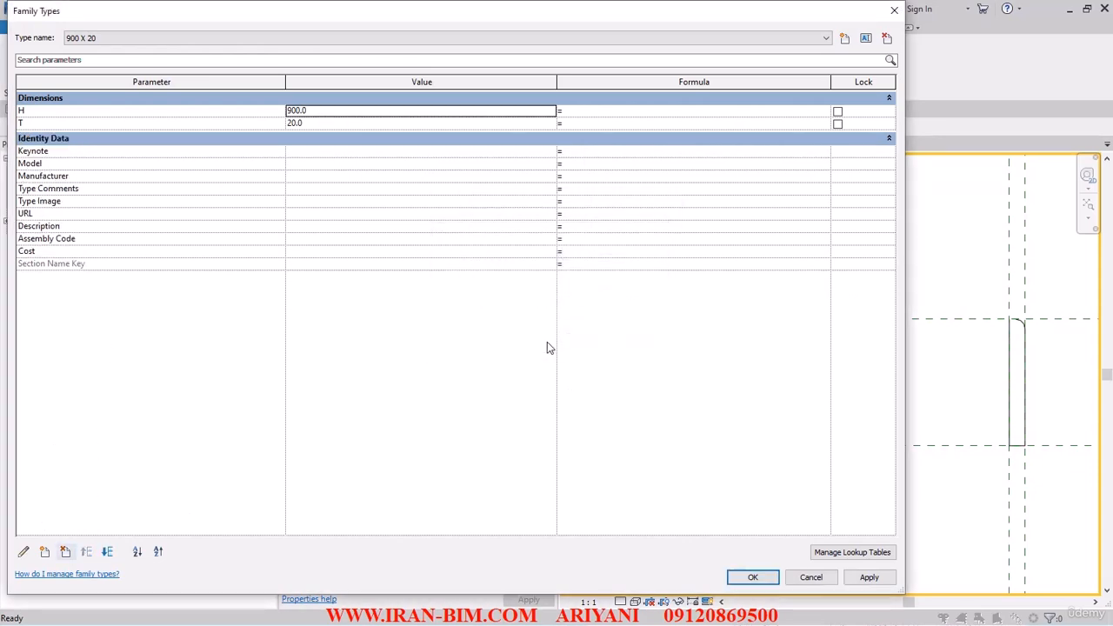
click(742, 581)
middle_drag(988, 393, 879, 494)
scroll(842, 509, down, 3)
middle_drag(840, 383, 875, 422)
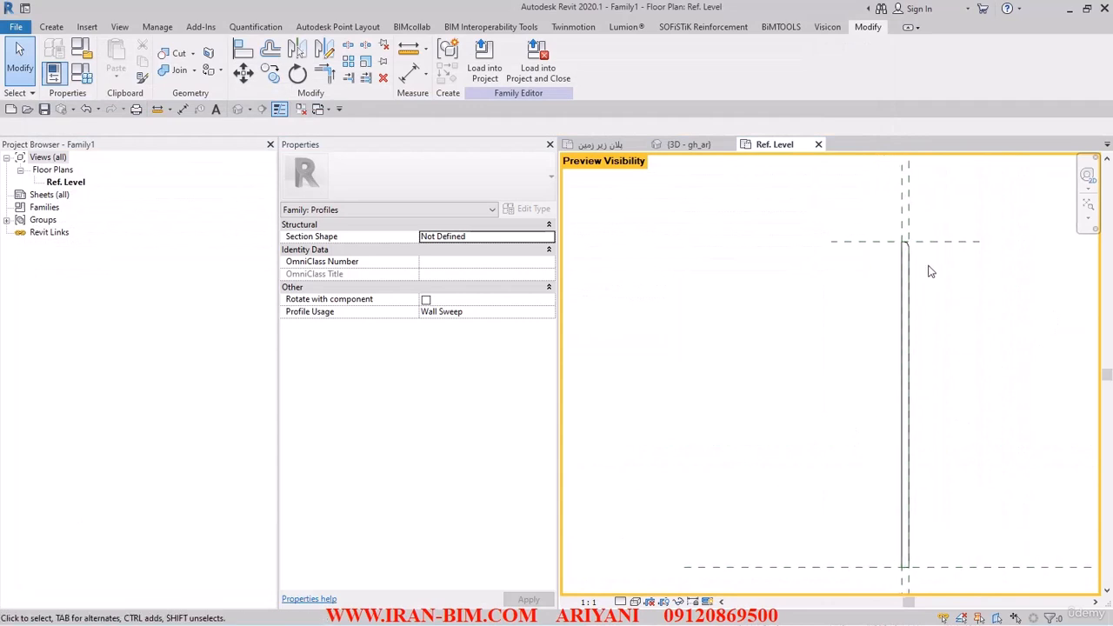
- Delete the fillet arc line at the profile's top corner
scroll(927, 262, up, 3)
scroll(886, 226, up, 3)
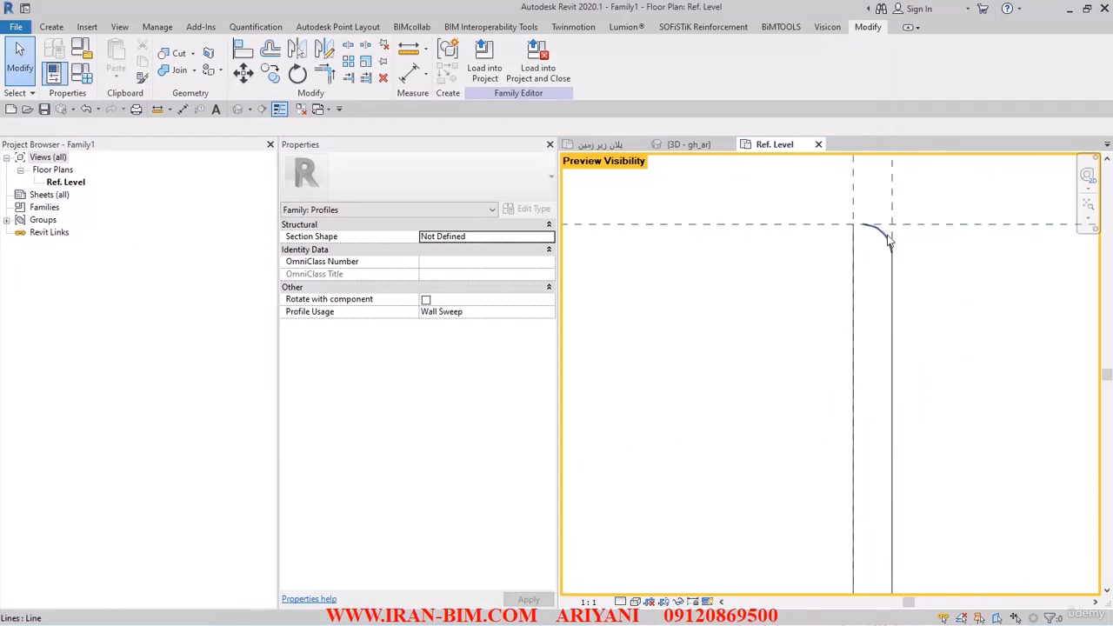
click(885, 235)
click(908, 259)
key(Tab)
click(913, 264)
key(Delete)
scroll(771, 410, down, 3)
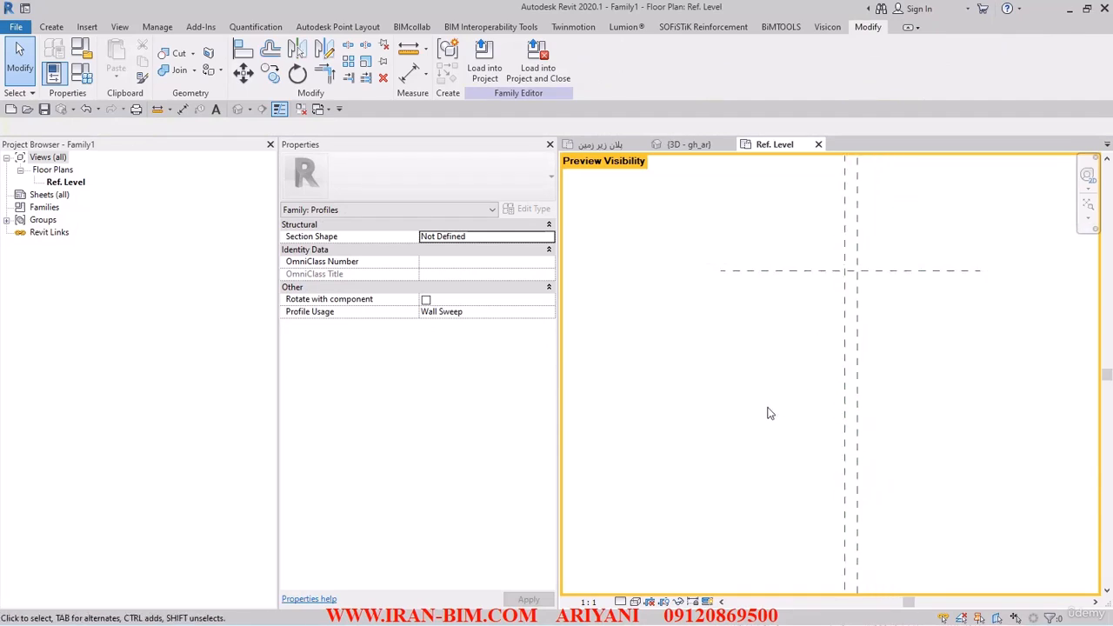
- Switch preview visibility off and examine the profile lines' visibility property and the current family type values
click(707, 601)
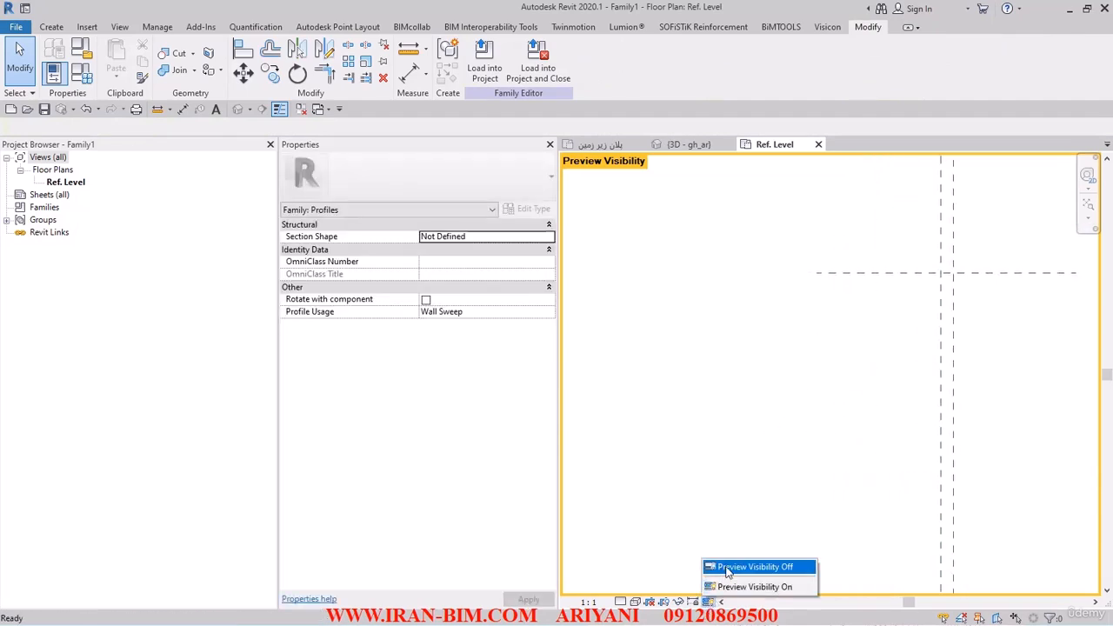
click(748, 566)
scroll(955, 369, down, 1)
middle_drag(954, 375, 964, 300)
scroll(911, 345, down, 2)
middle_drag(919, 348, 849, 330)
drag(854, 228, 891, 537)
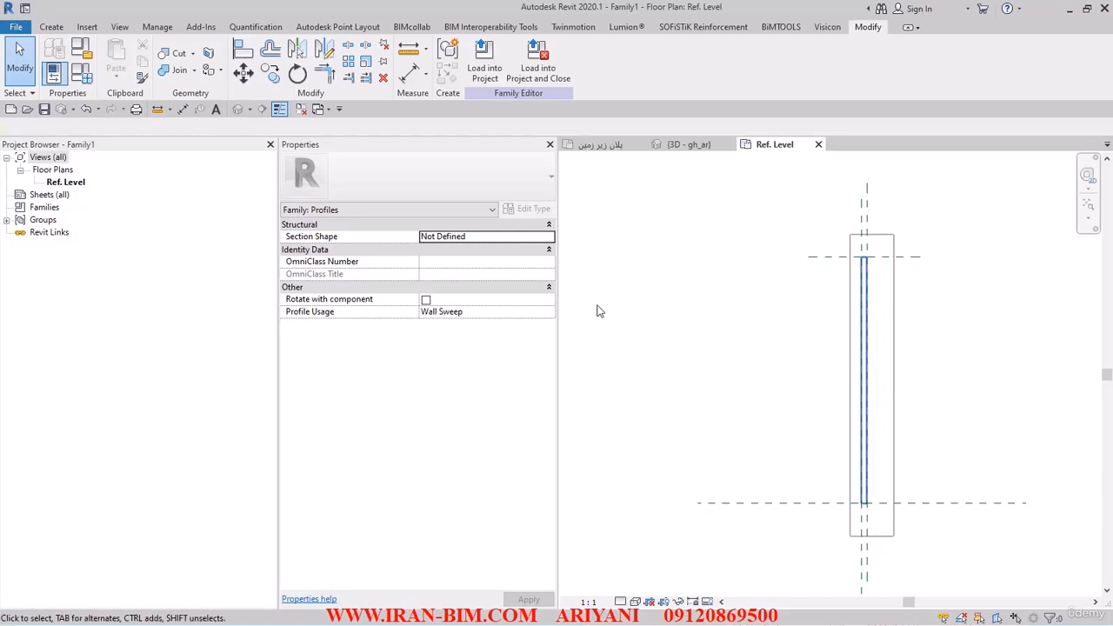
click(677, 514)
middle_drag(692, 421, 734, 435)
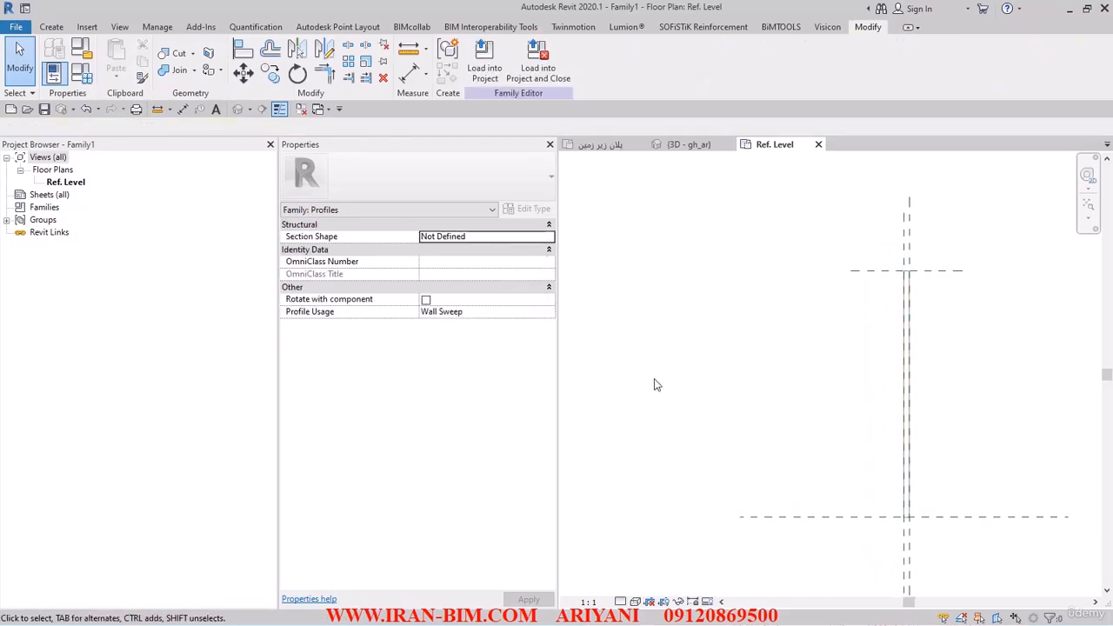
click(83, 76)
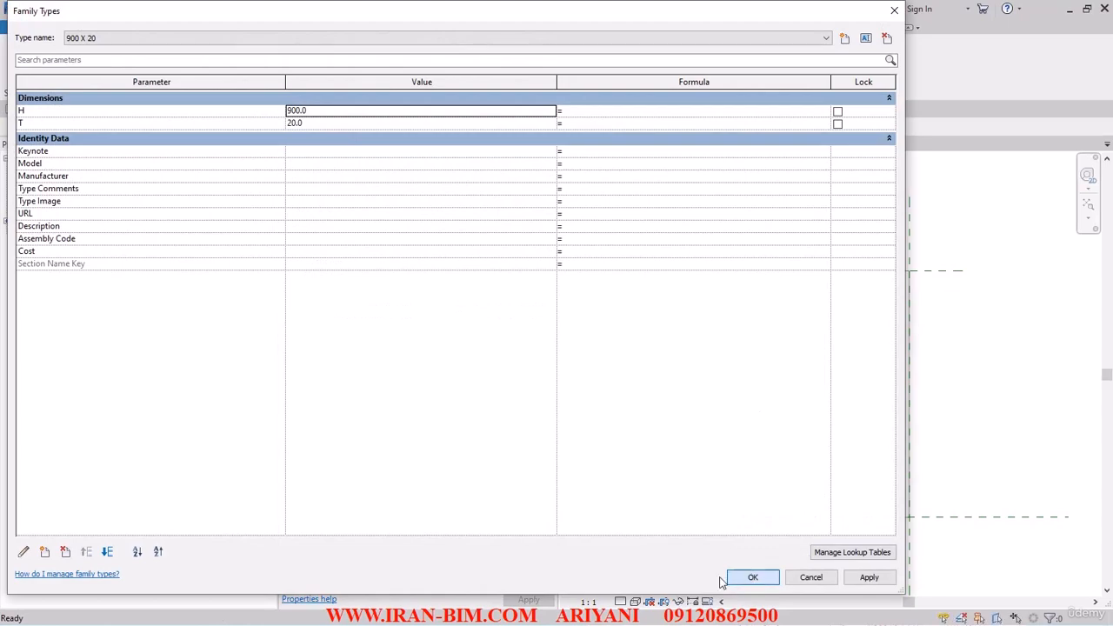
click(753, 577)
- Select the four profile lines and turn on their Visible property
drag(887, 564, 965, 228)
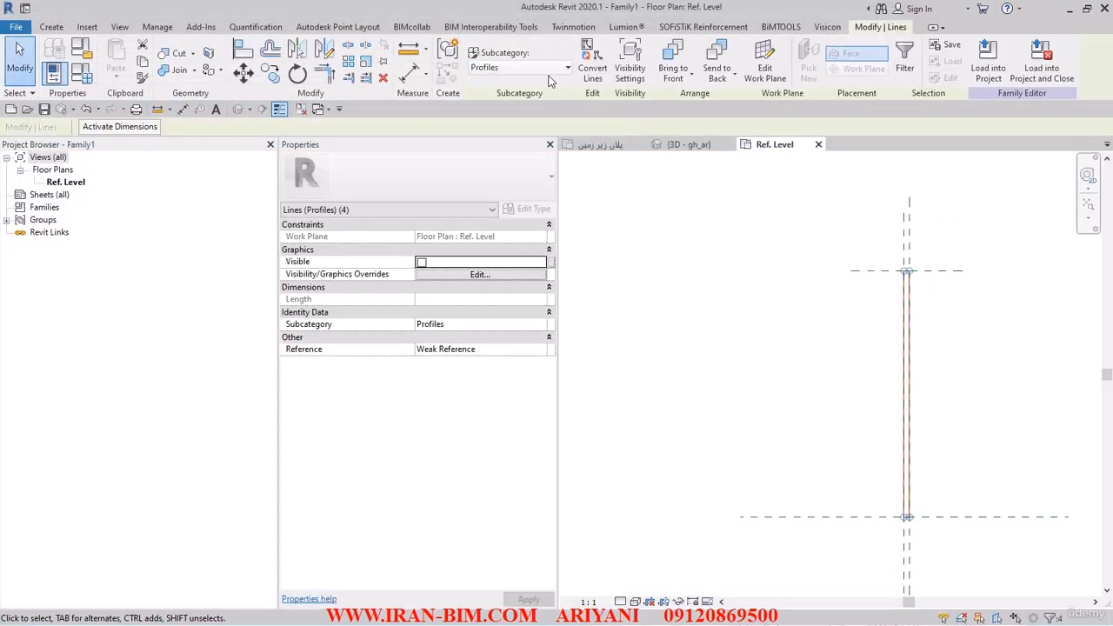
click(630, 66)
click(454, 339)
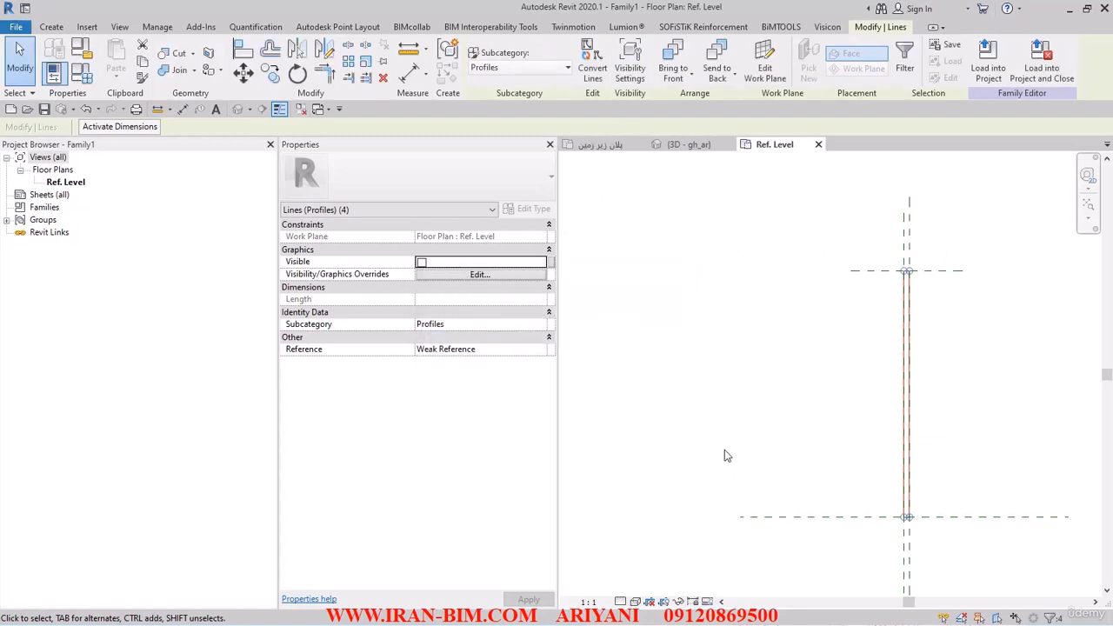
click(721, 447)
scroll(802, 520, up, 3)
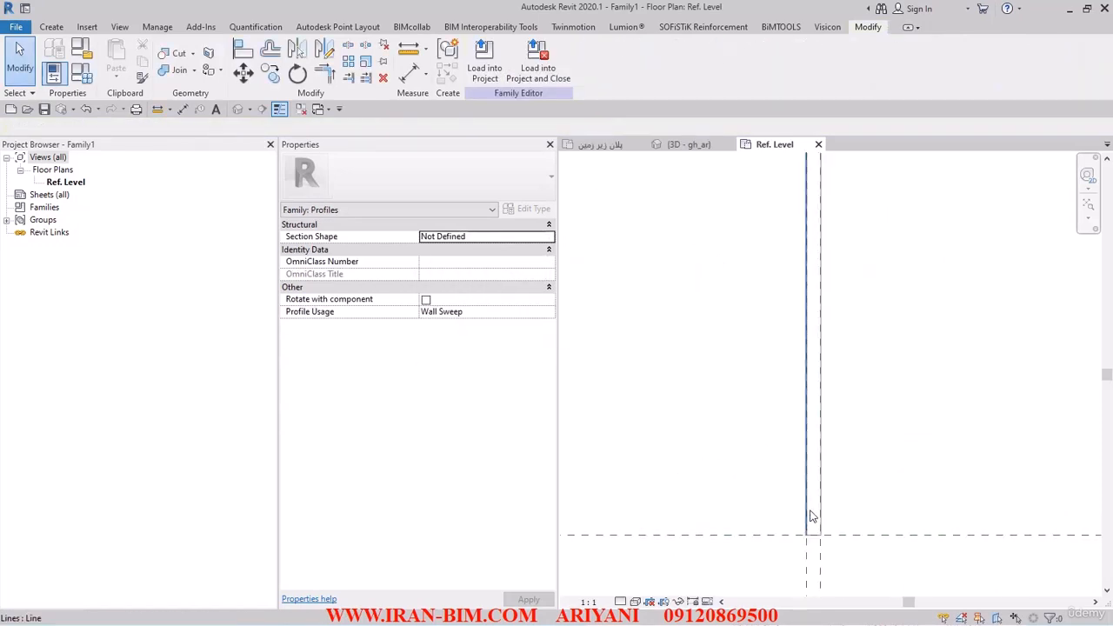
key(Tab)
click(809, 516)
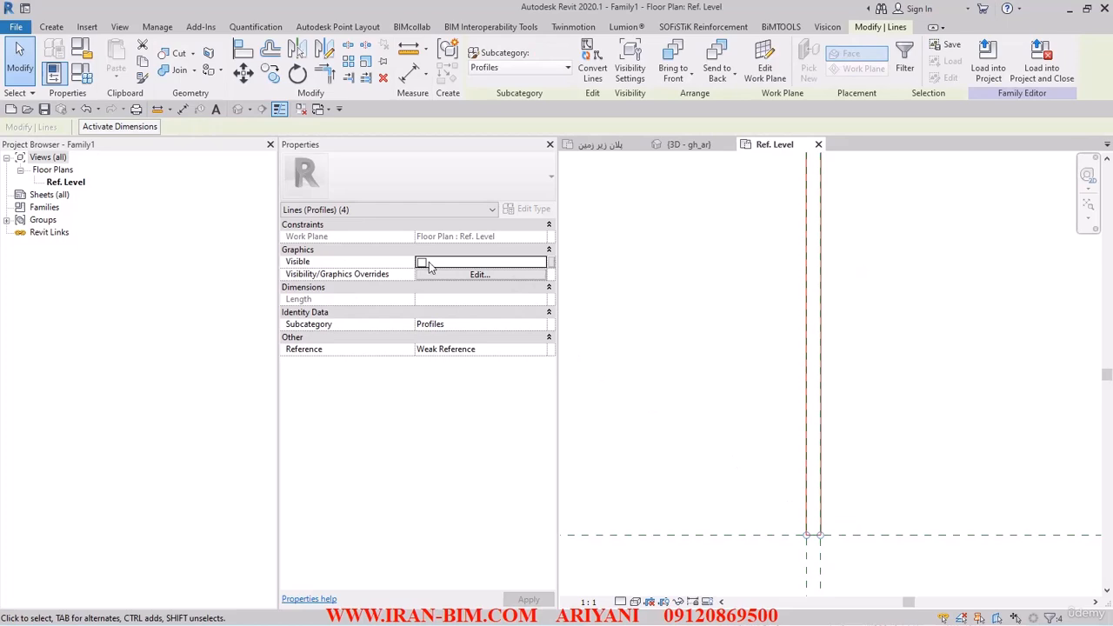
click(423, 263)
click(740, 406)
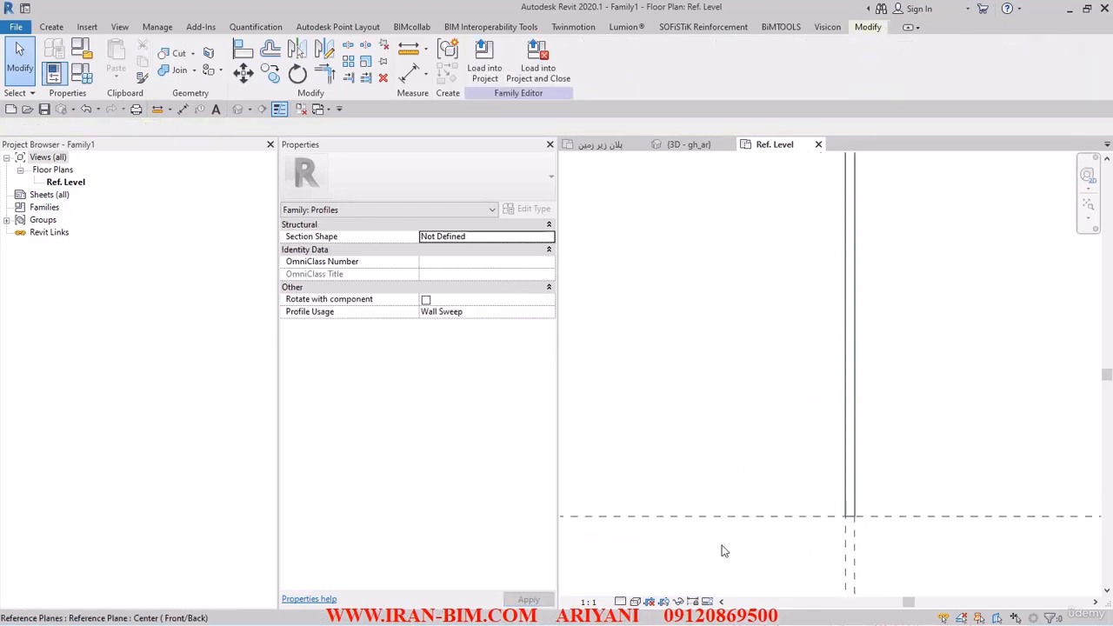
- Turn preview visibility back on and switch the family to the 200 X 15 type
click(707, 601)
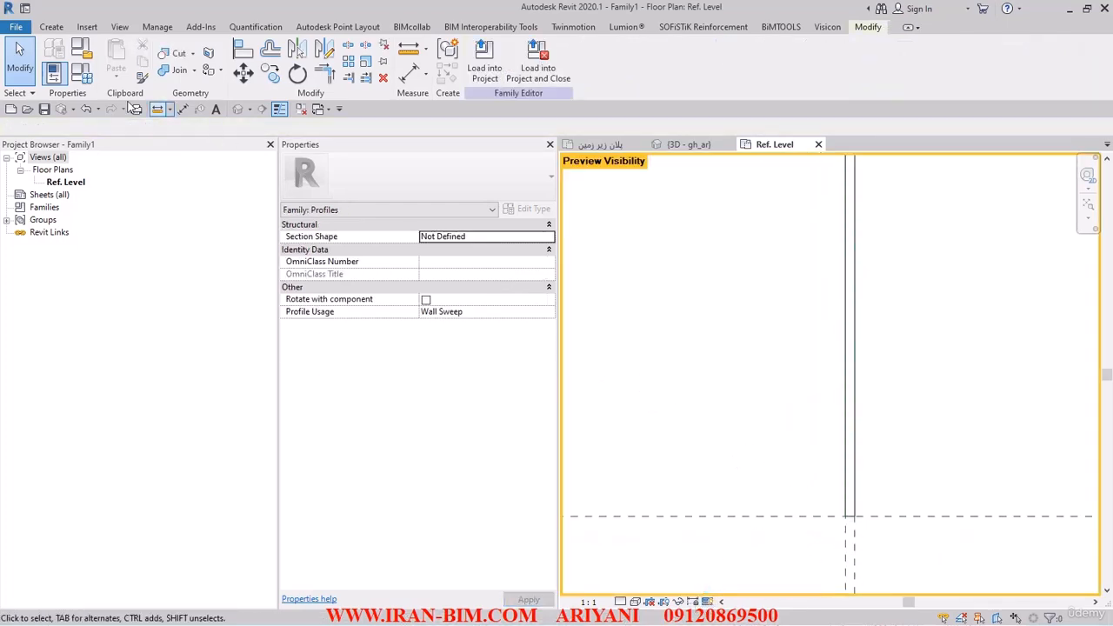
click(82, 73)
click(233, 38)
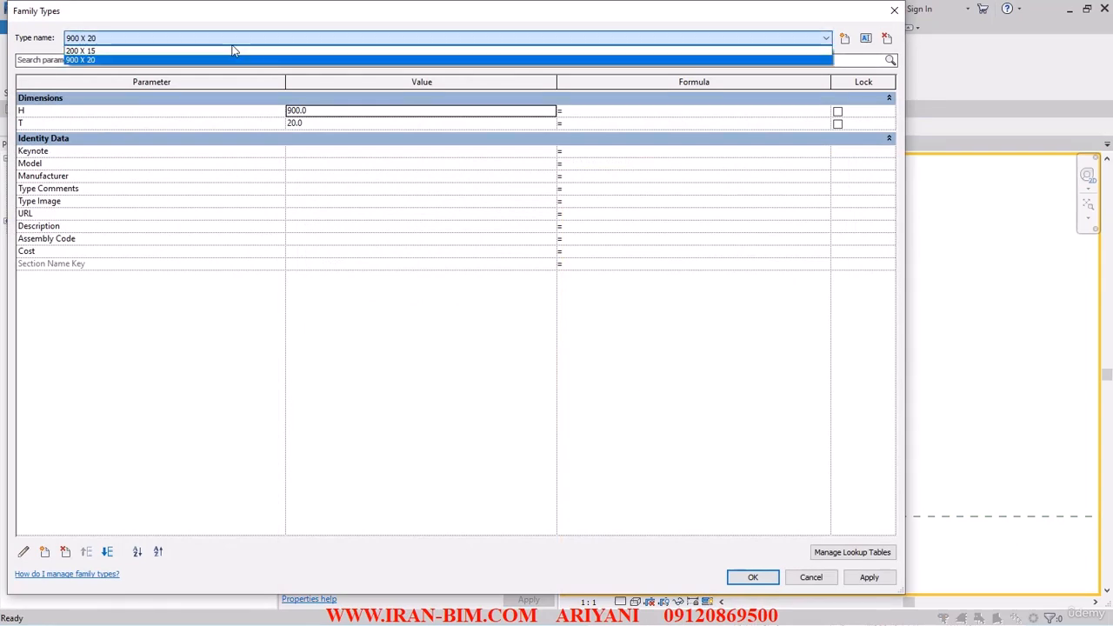
click(180, 51)
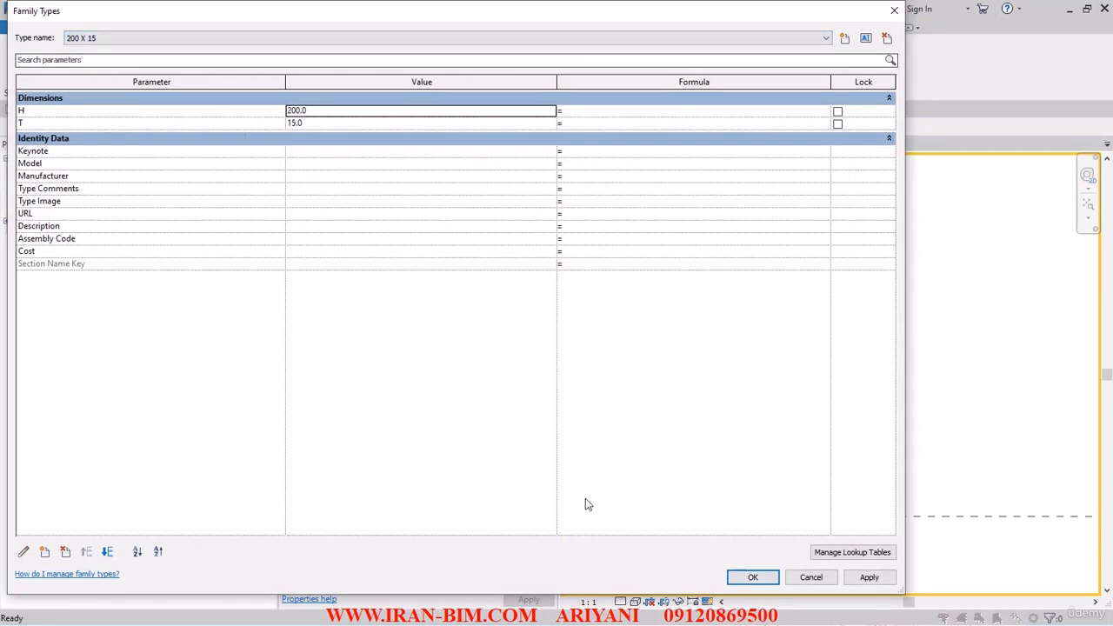
click(754, 572)
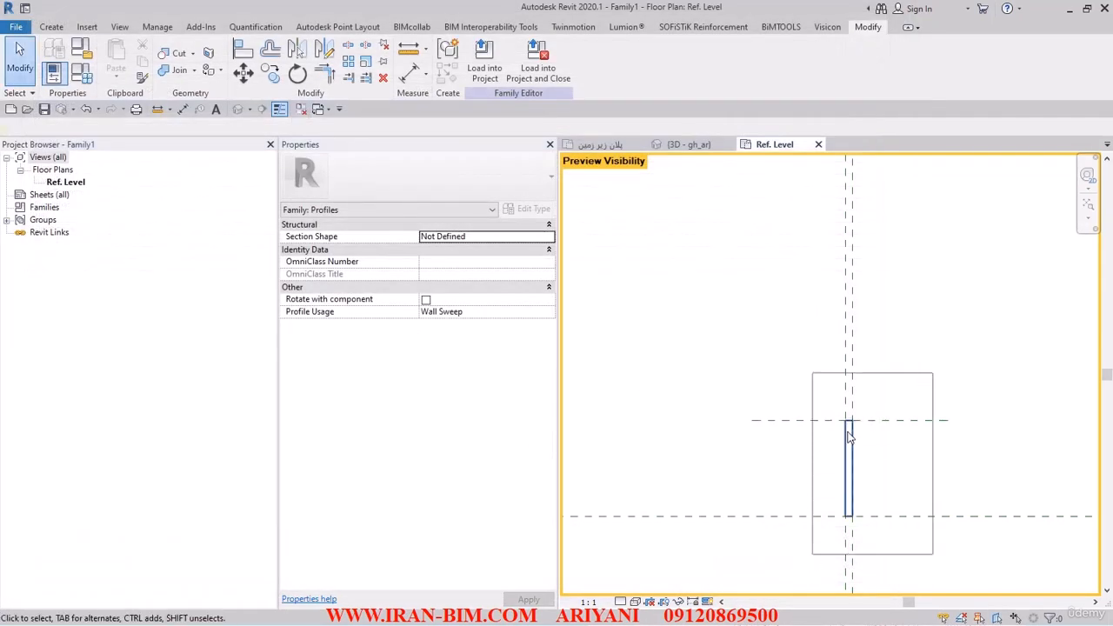
click(850, 438)
click(694, 473)
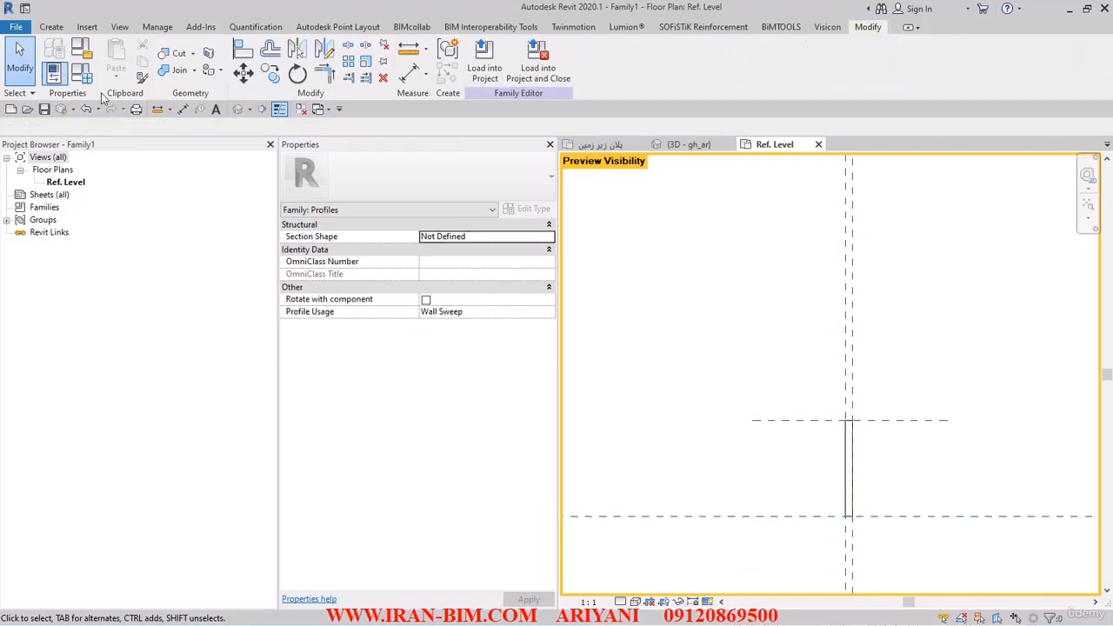
- Start saving the family, go to the FILESAMPLES folder and create a new folder named PROFILES
click(44, 110)
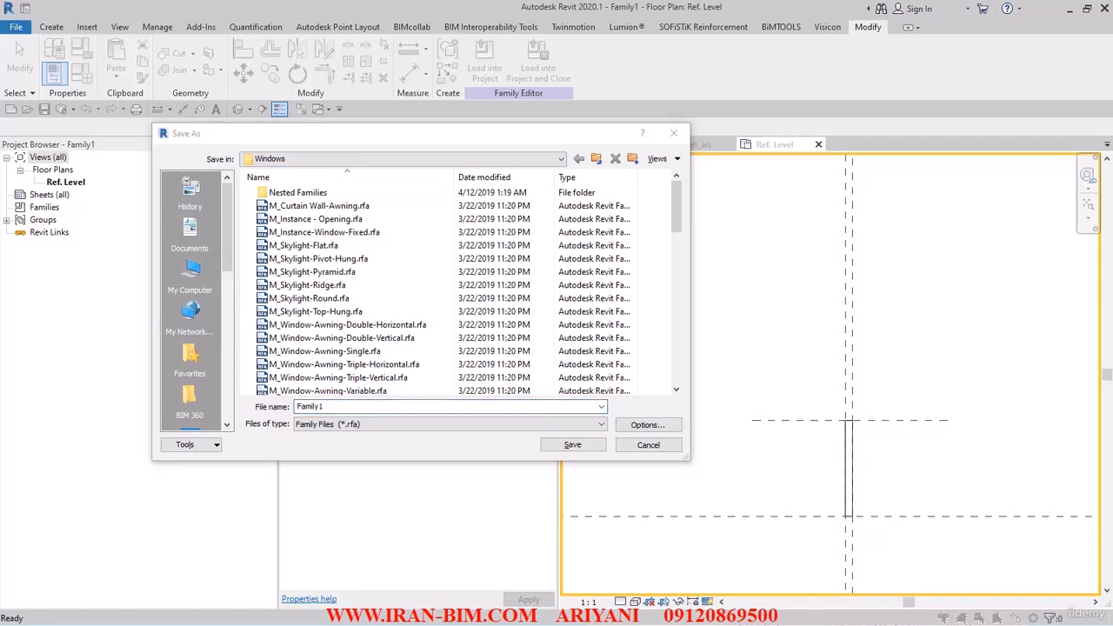
click(341, 409)
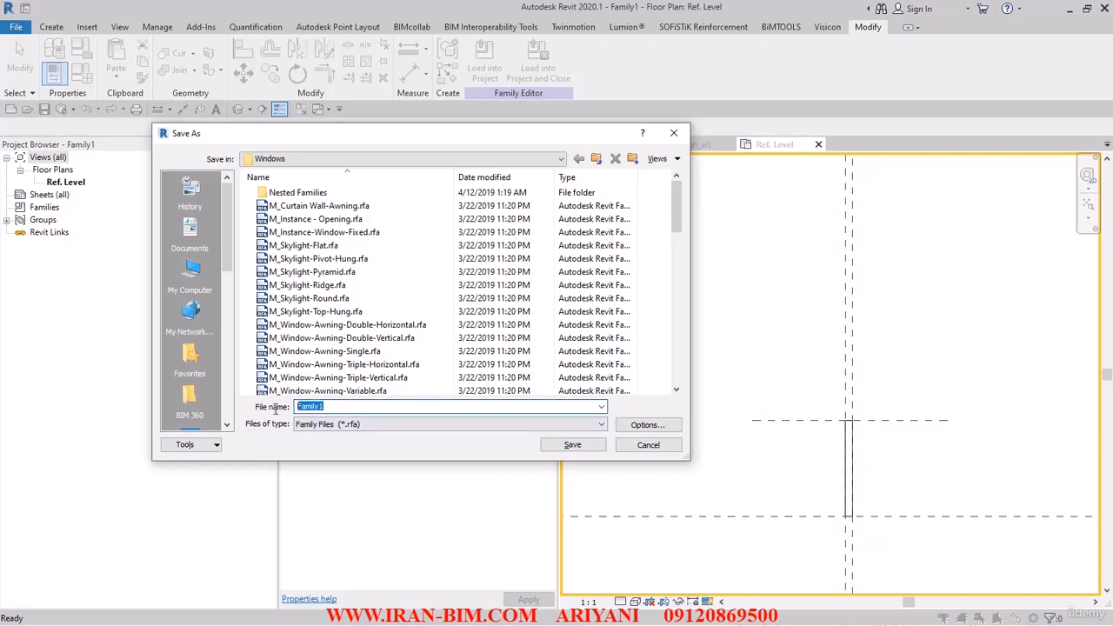
text(H:\K\BIM Course IRAN-BIM\FILESAMPLES)
click(595, 445)
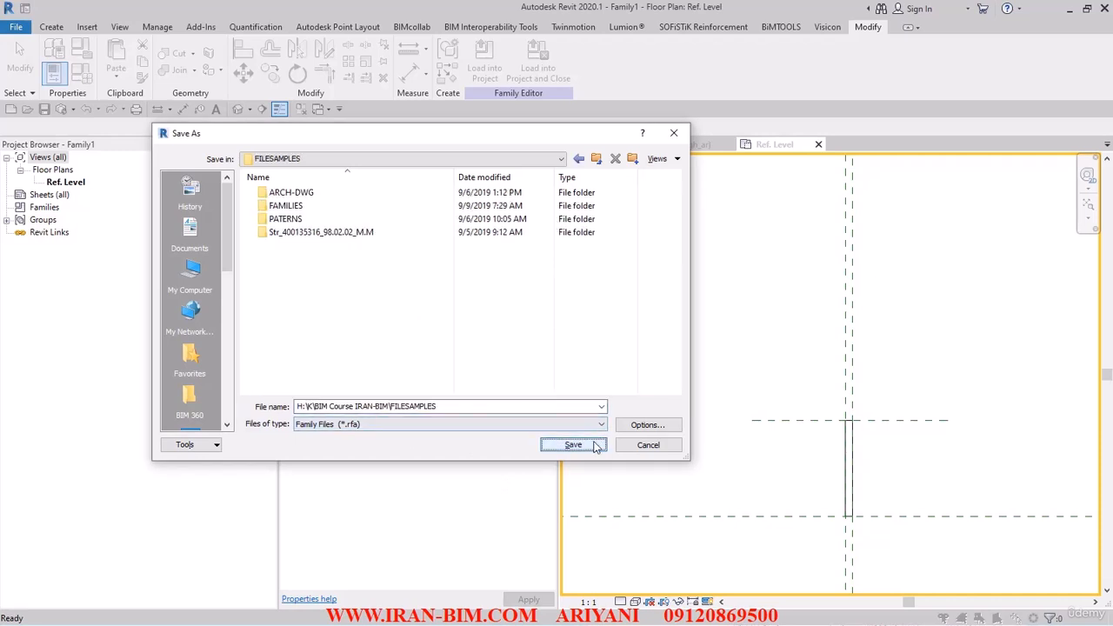
click(633, 158)
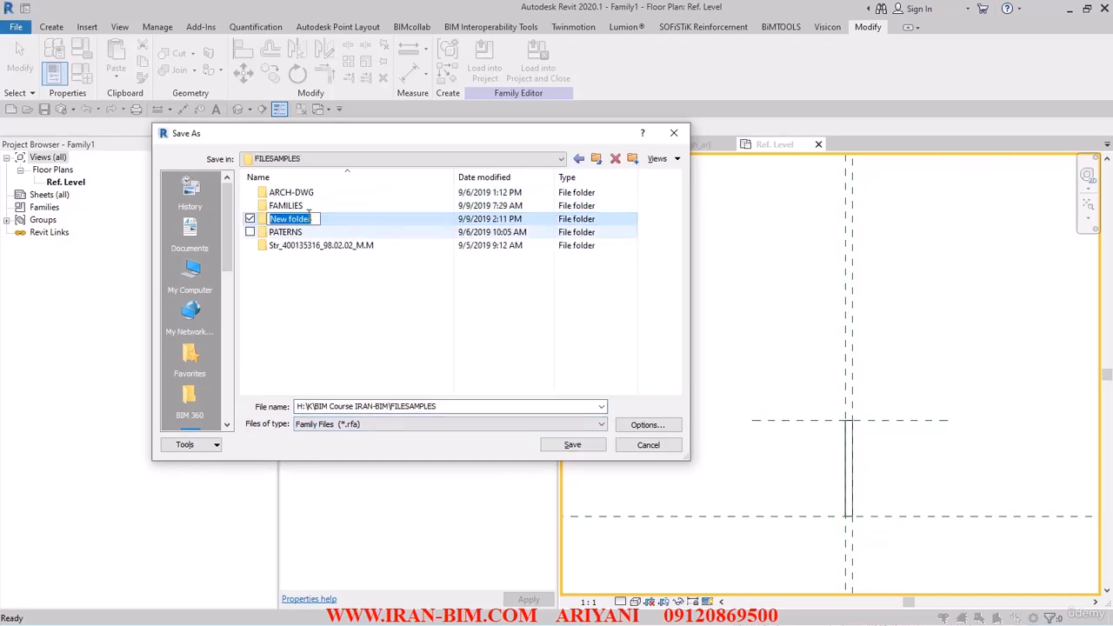
text(p)
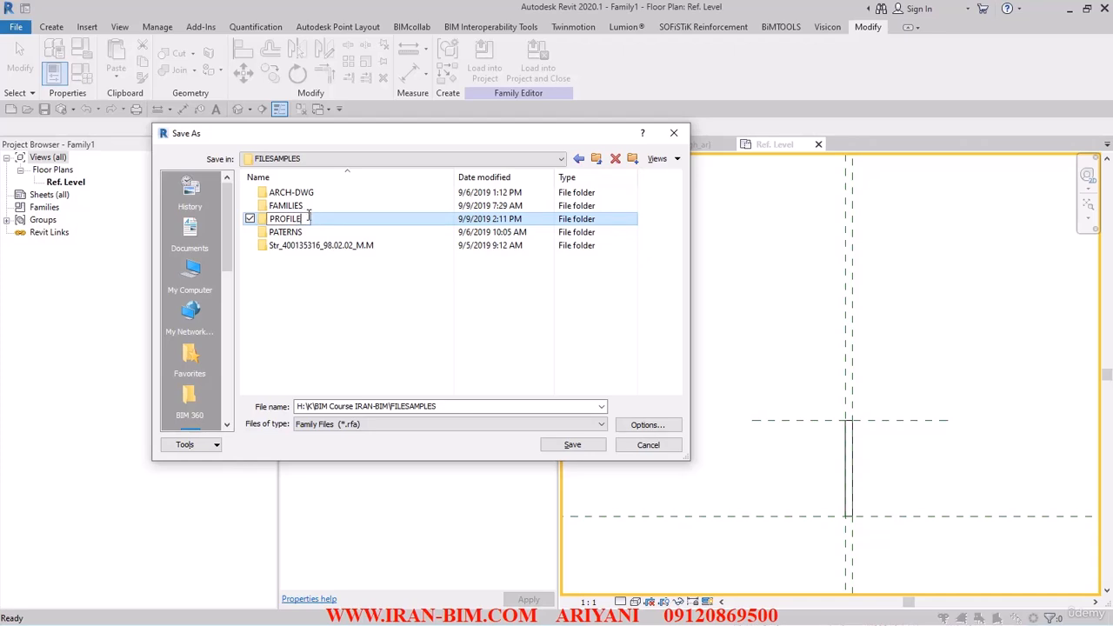
key(Return)
key(Return)
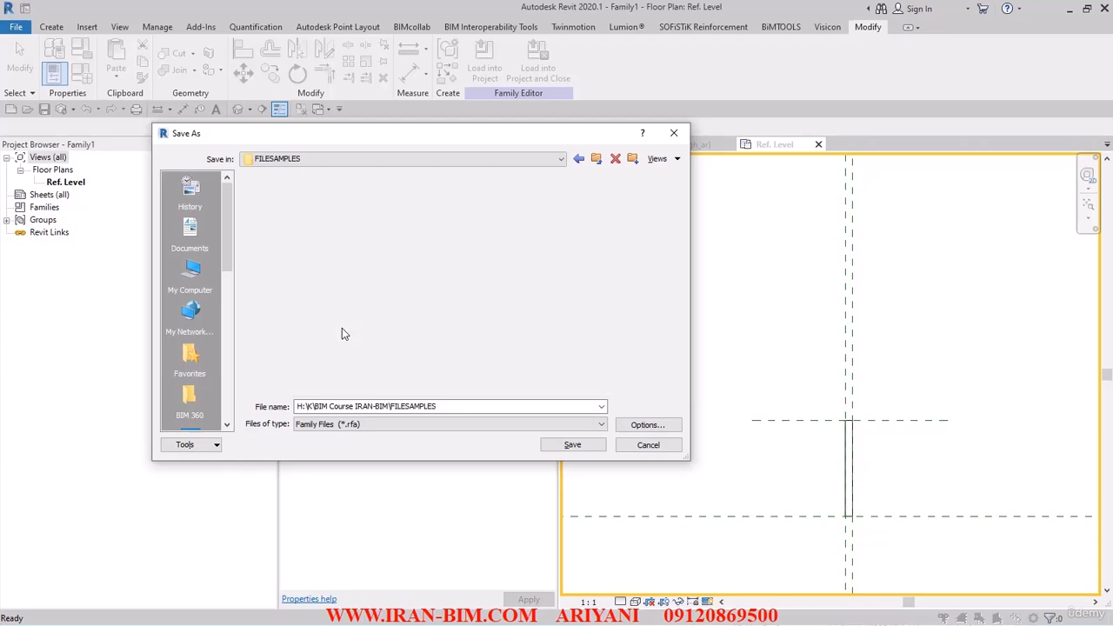
- Save the family in PROFILES with the file name PARKING WALL SWEEP REC
click(451, 408)
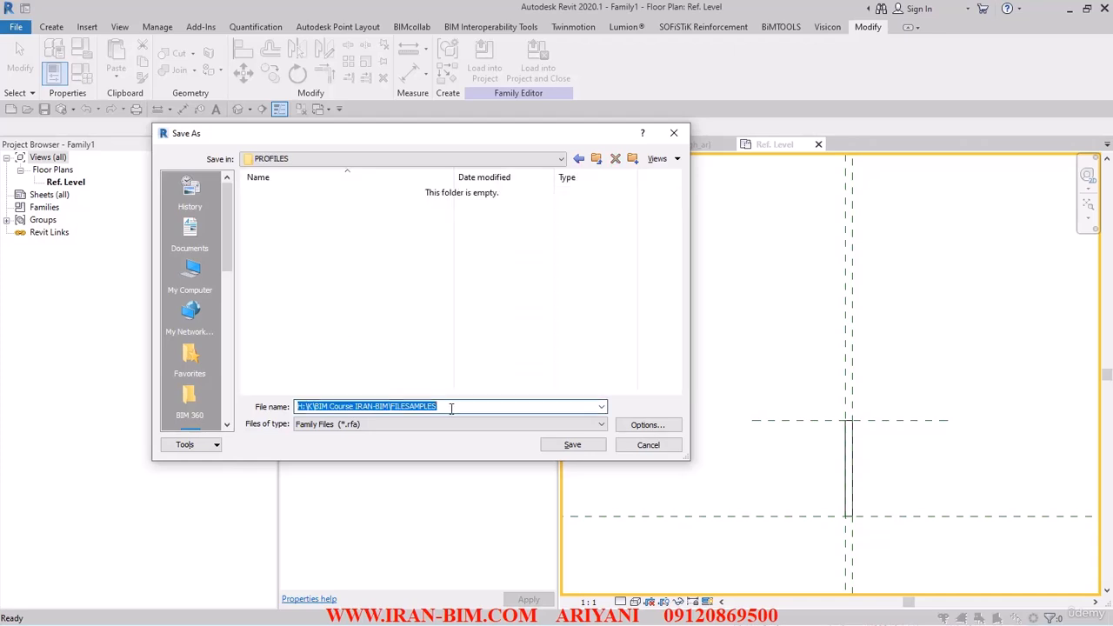
text(PARKING WALL SWEEP REC)
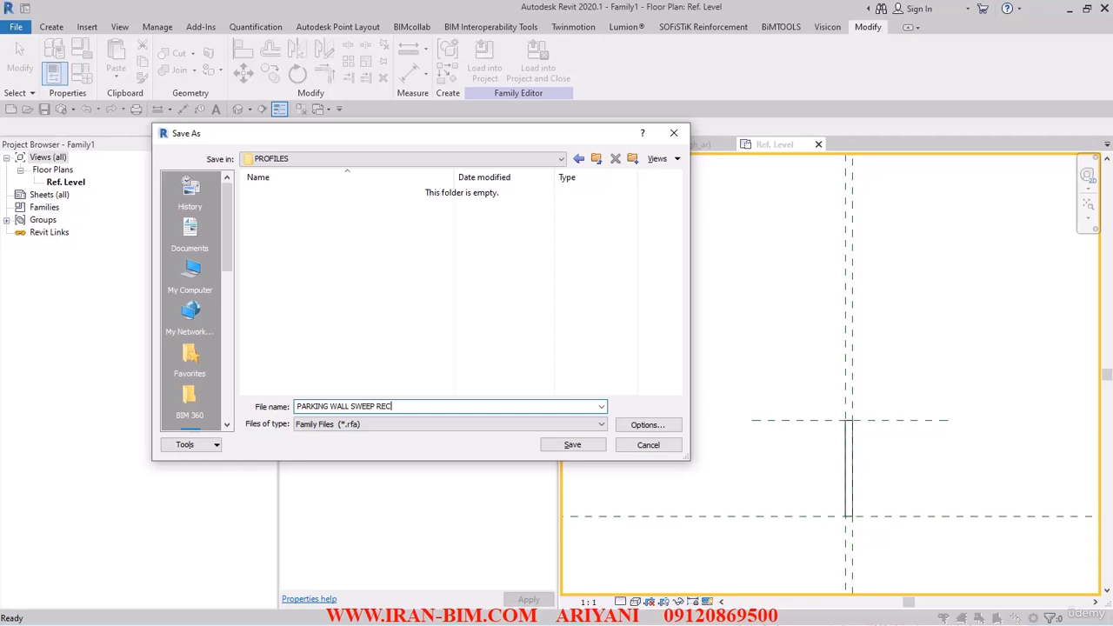
click(647, 424)
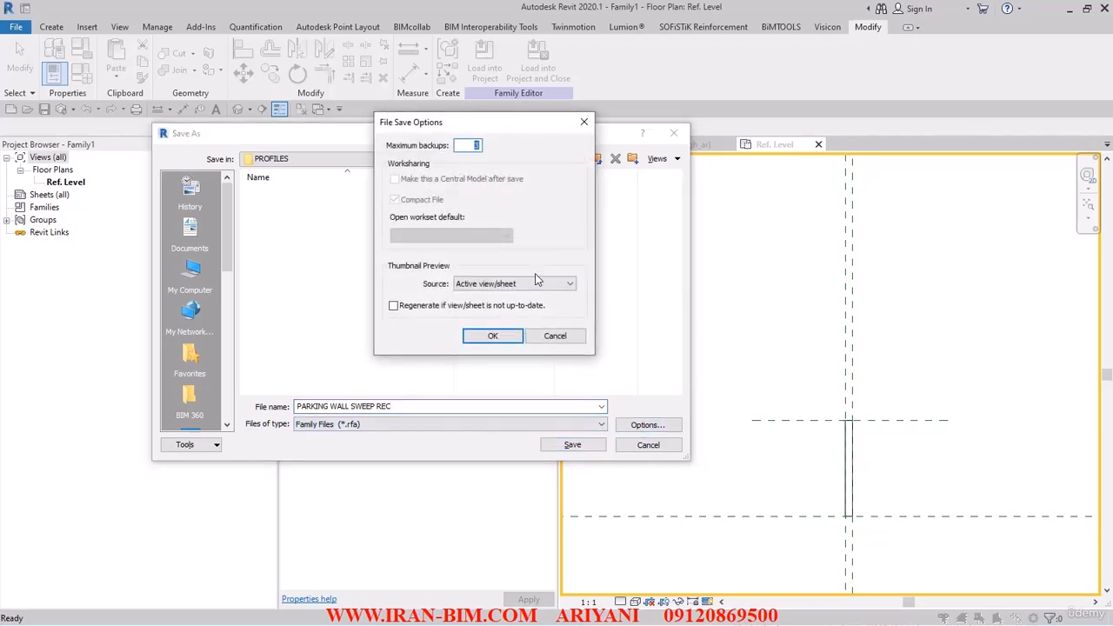
click(493, 335)
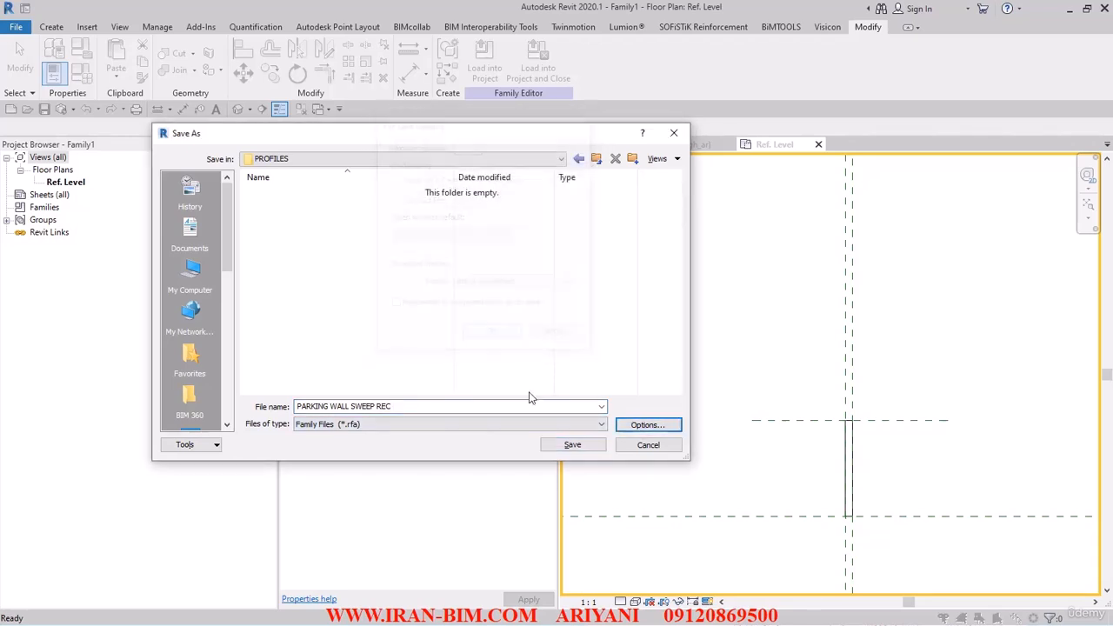
click(572, 445)
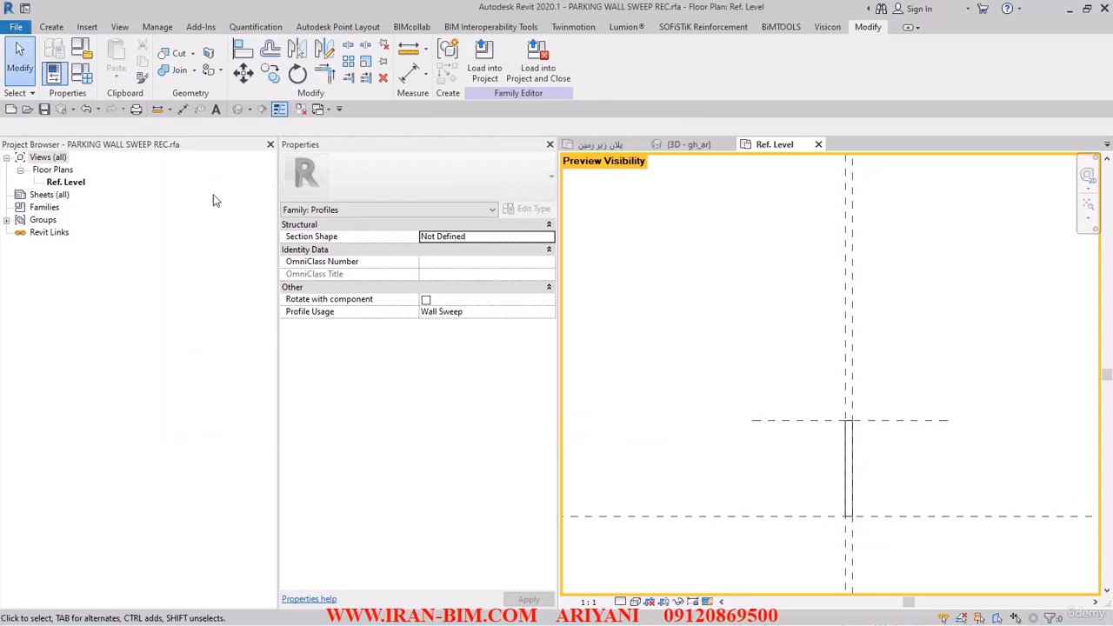
- Save the family again as PARKING WALL SWEEP REC.rfa in the same folder
click(26, 27)
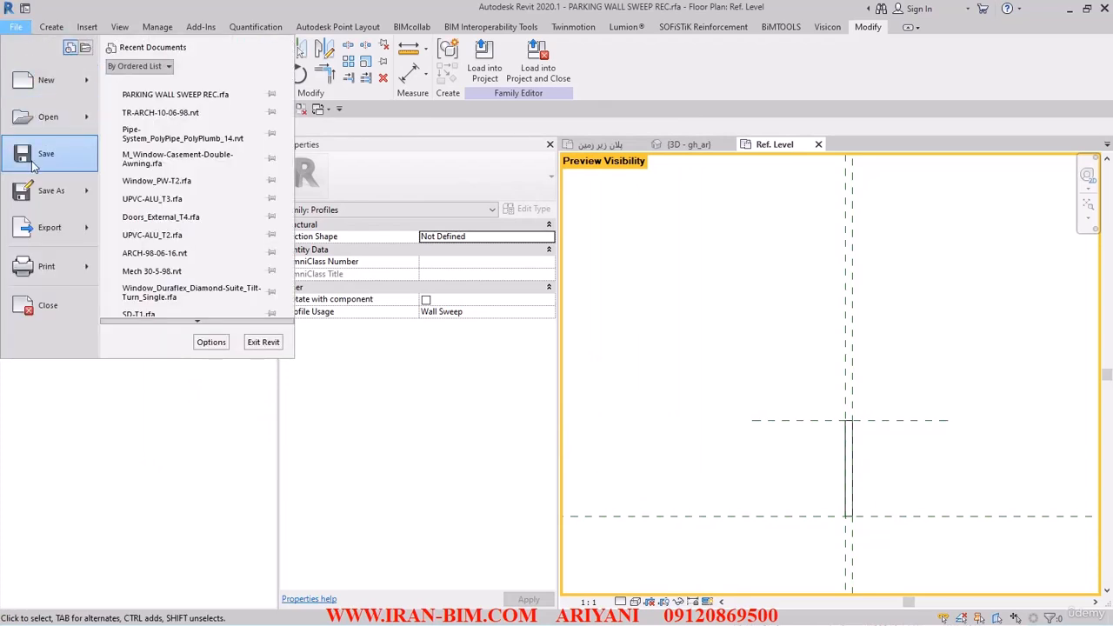
mouse_move(39, 189)
click(148, 181)
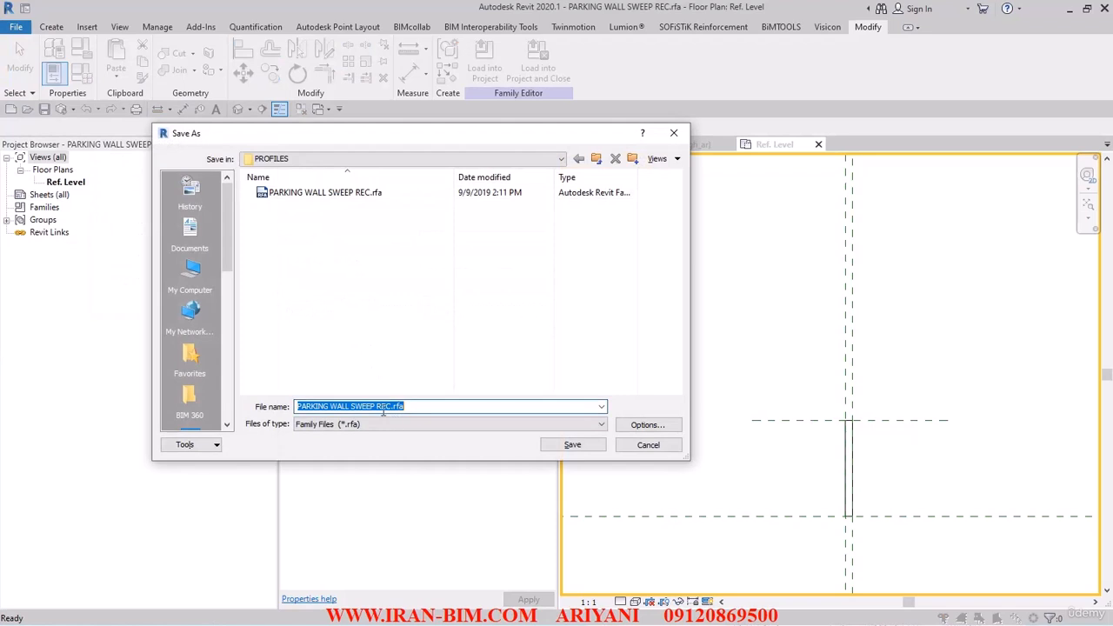
click(392, 411)
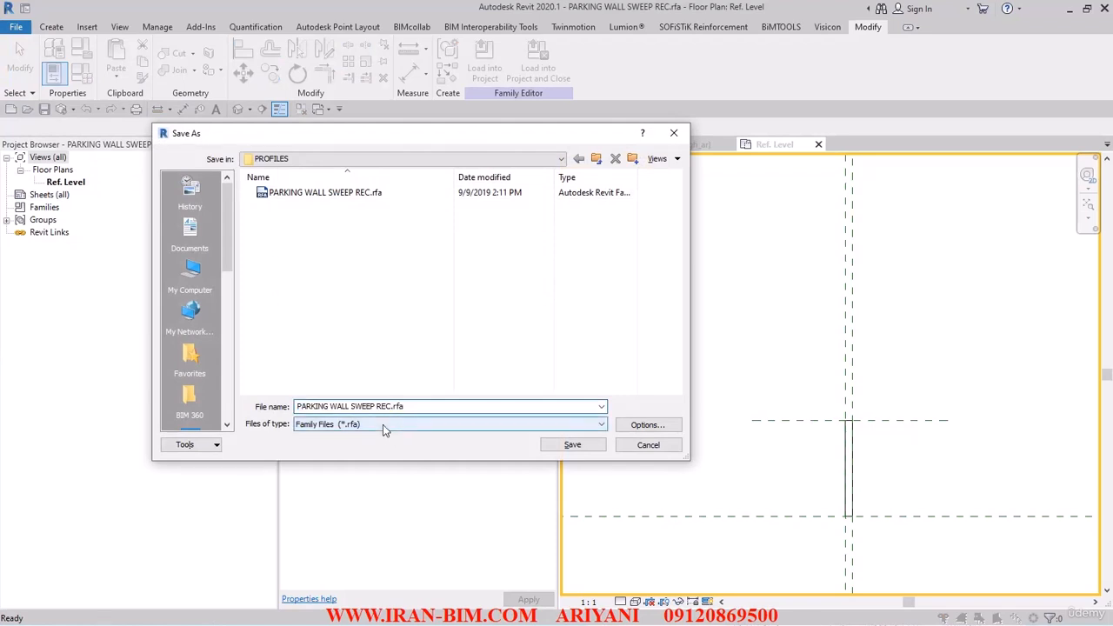
click(572, 444)
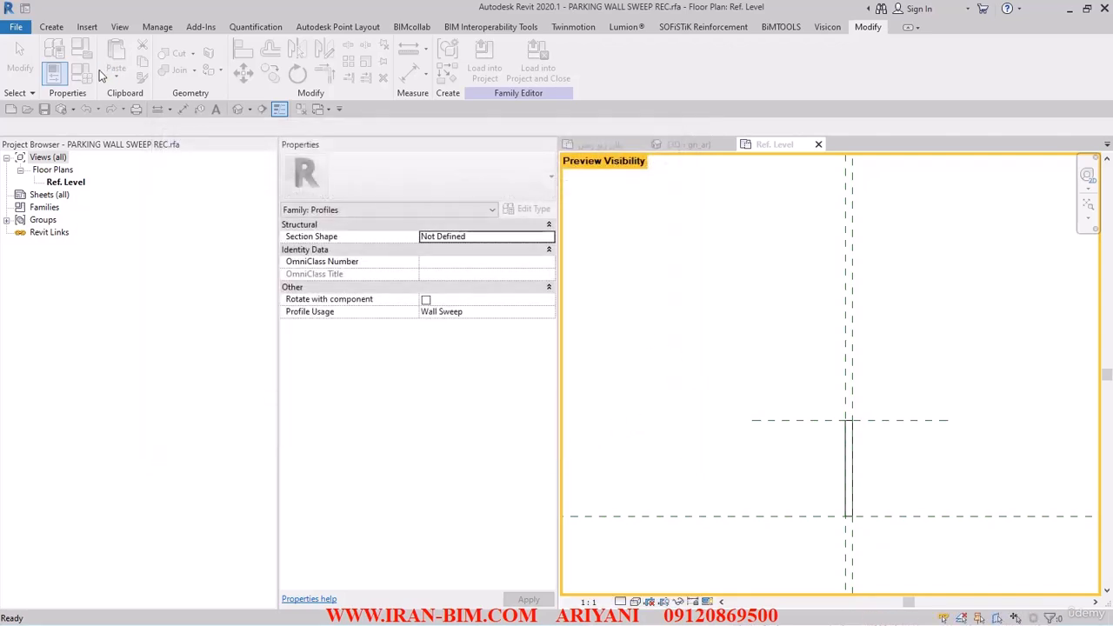
- Delete the H parameter from the family's types and confirm the Family Types changes
click(82, 75)
click(127, 37)
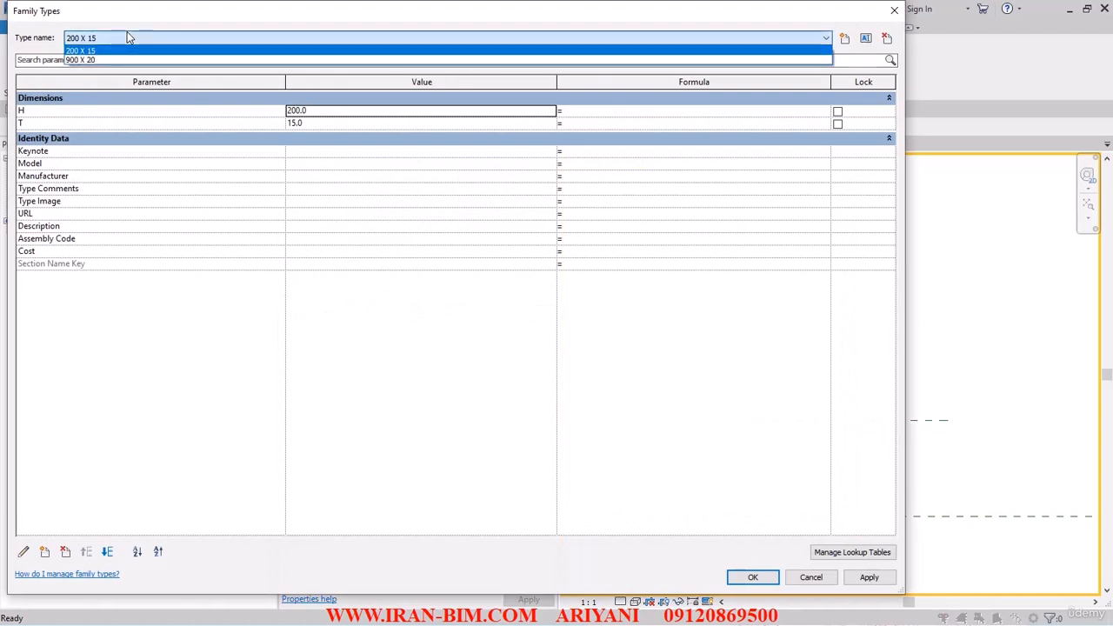
click(100, 59)
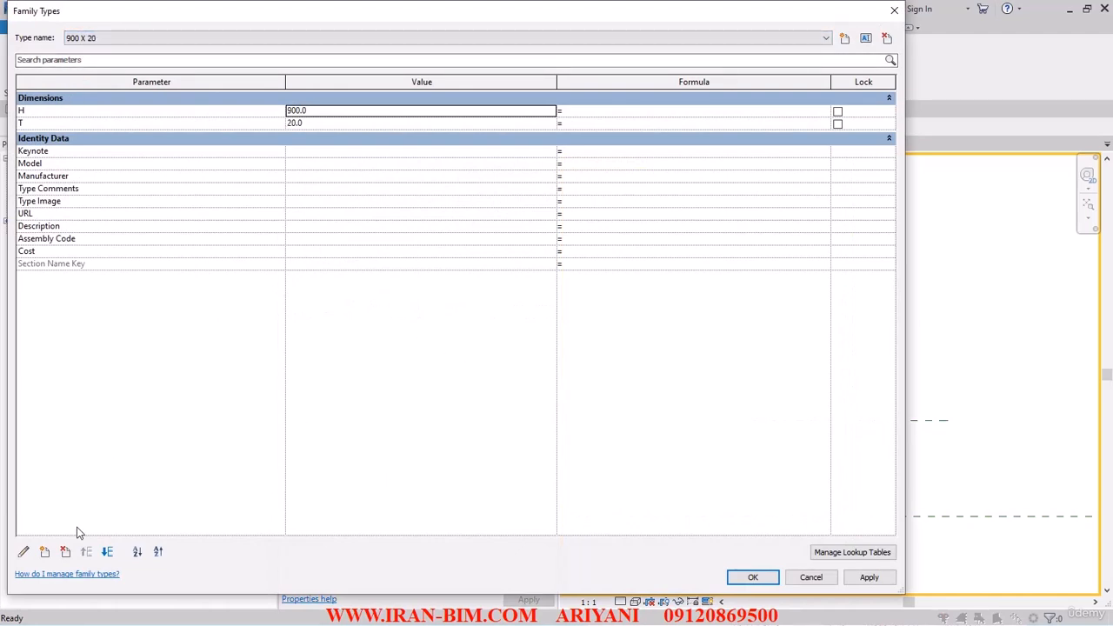
click(65, 551)
click(571, 346)
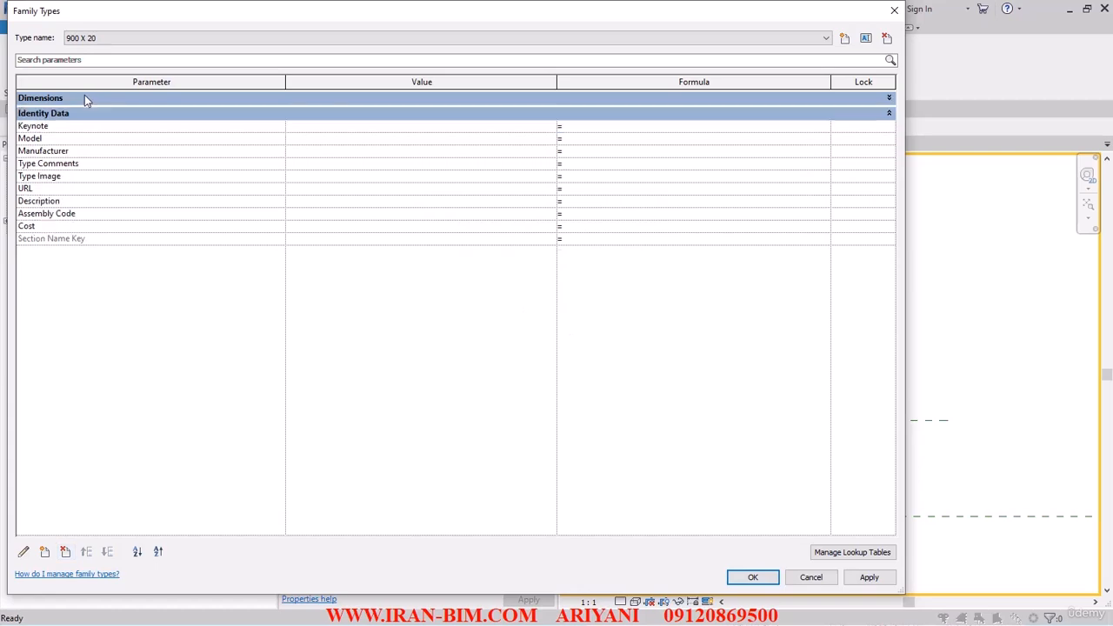
click(96, 39)
click(92, 50)
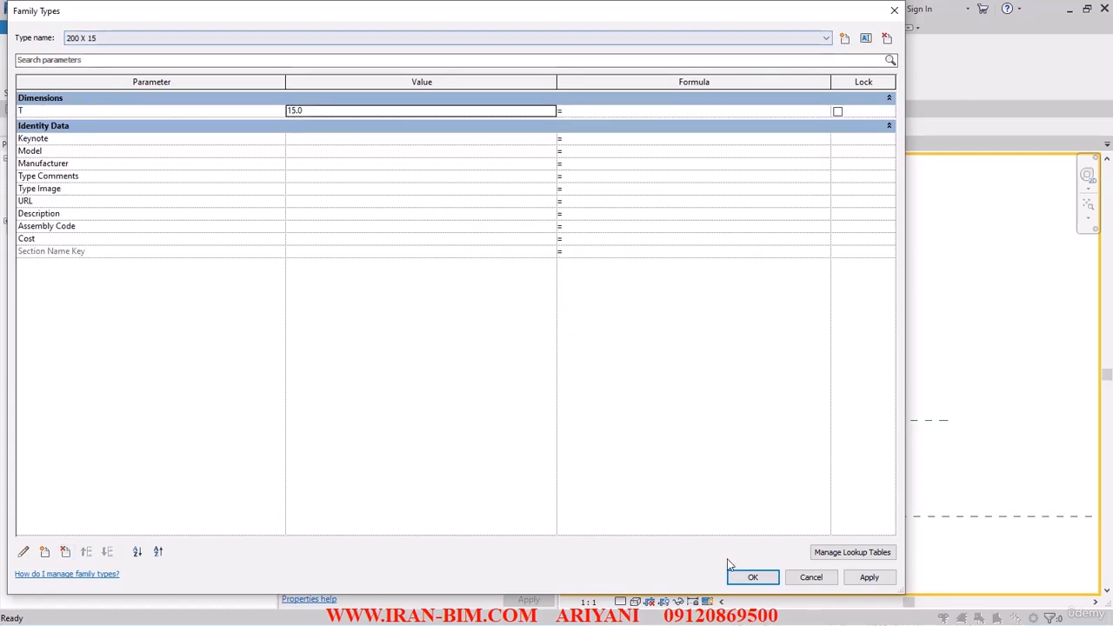
click(752, 577)
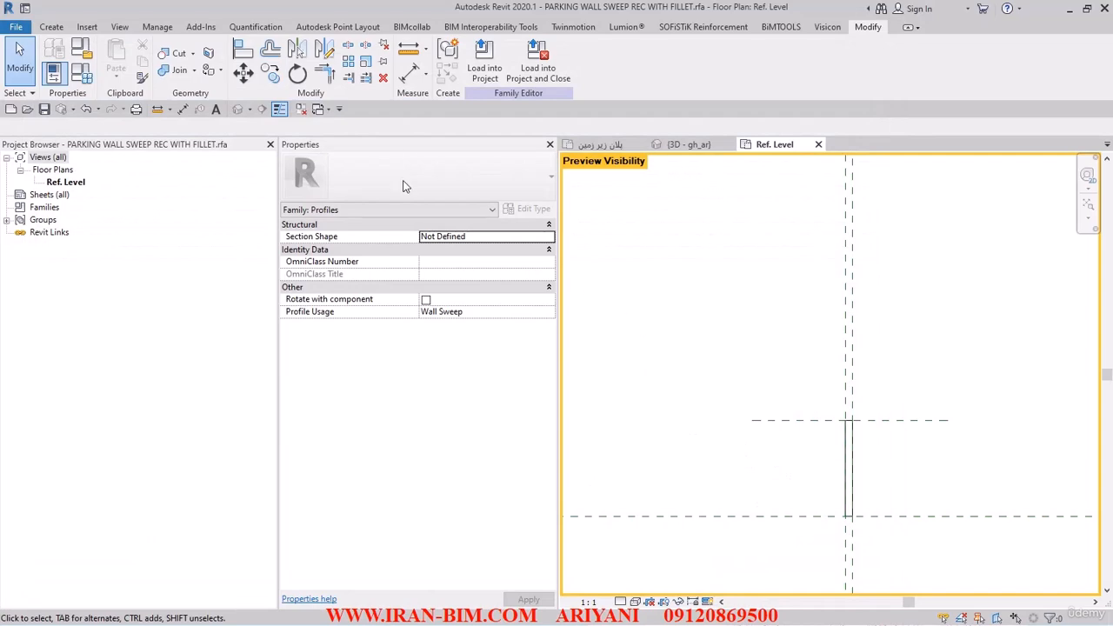
- Turn on the Dimensions annotation category in the view's visibility settings
key(v)
key(g)
click(118, 36)
click(40, 106)
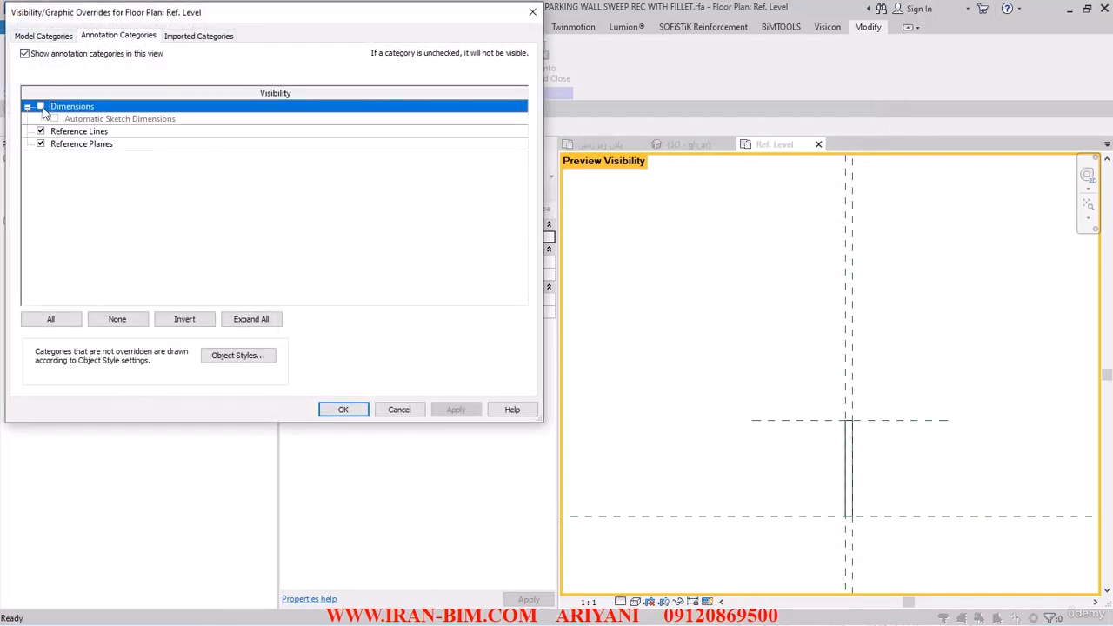
click(40, 106)
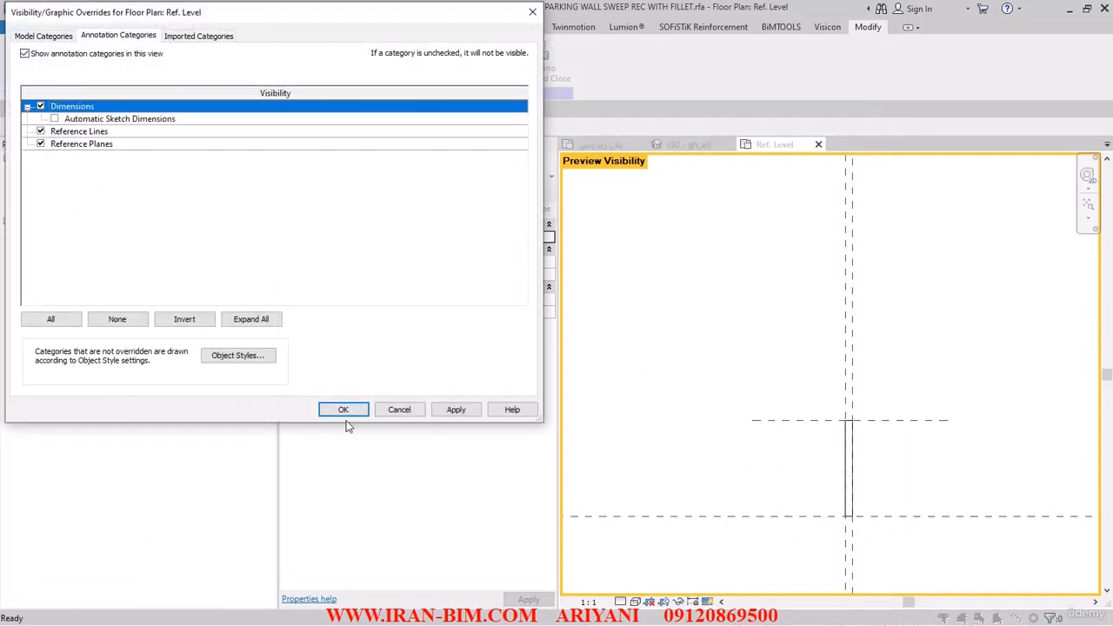
click(343, 410)
- Label the vertical 200 dimension with a new type parameter named H
scroll(793, 487, up, 5)
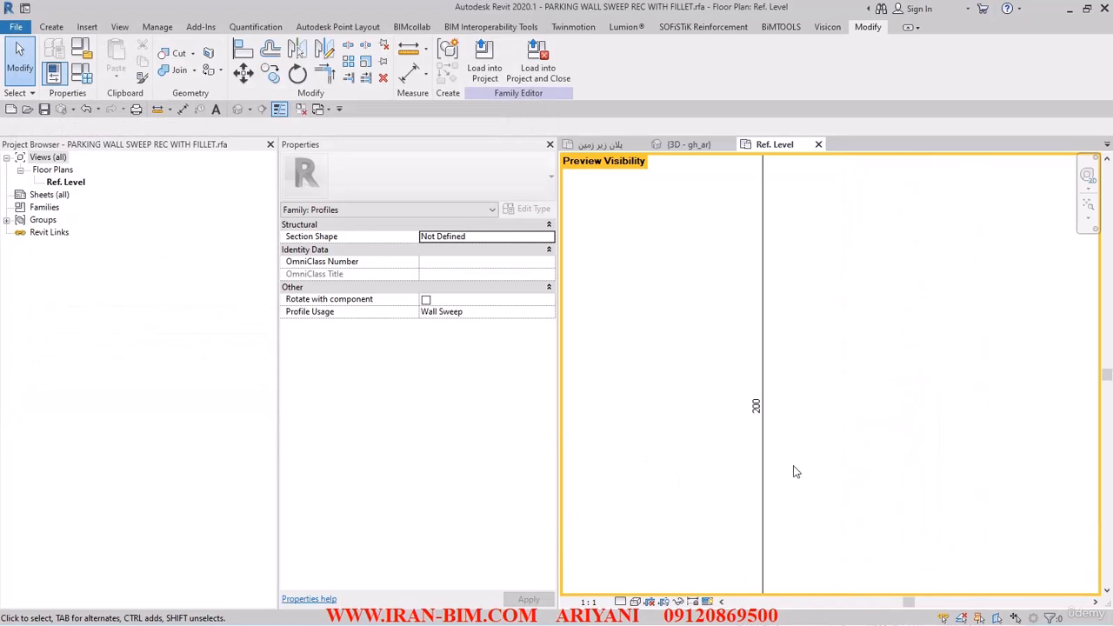
click(765, 410)
click(615, 63)
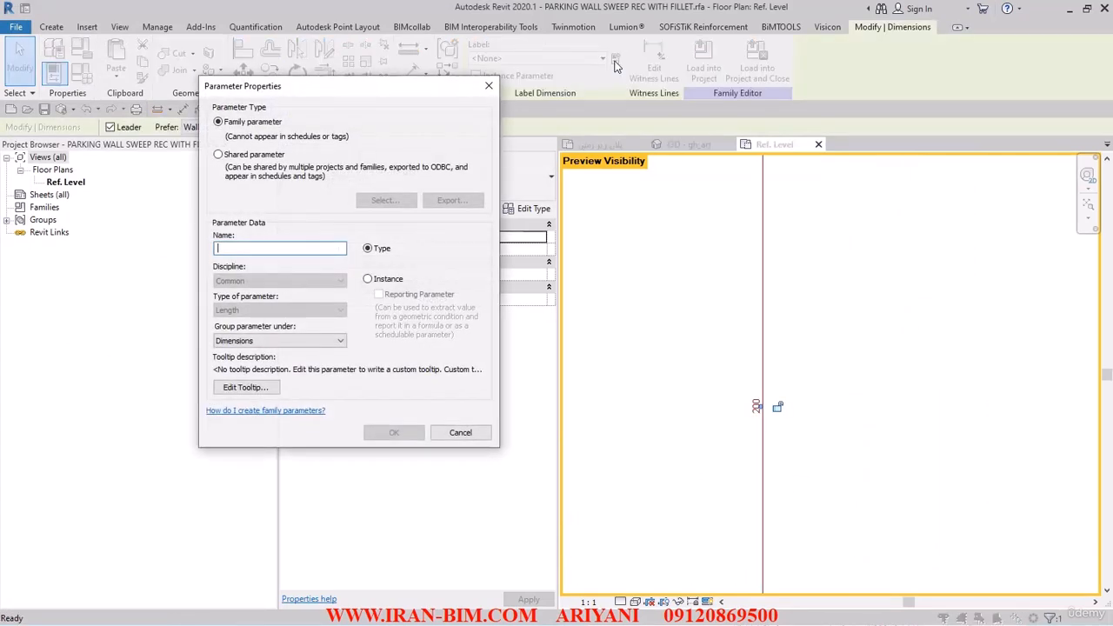
text(H)
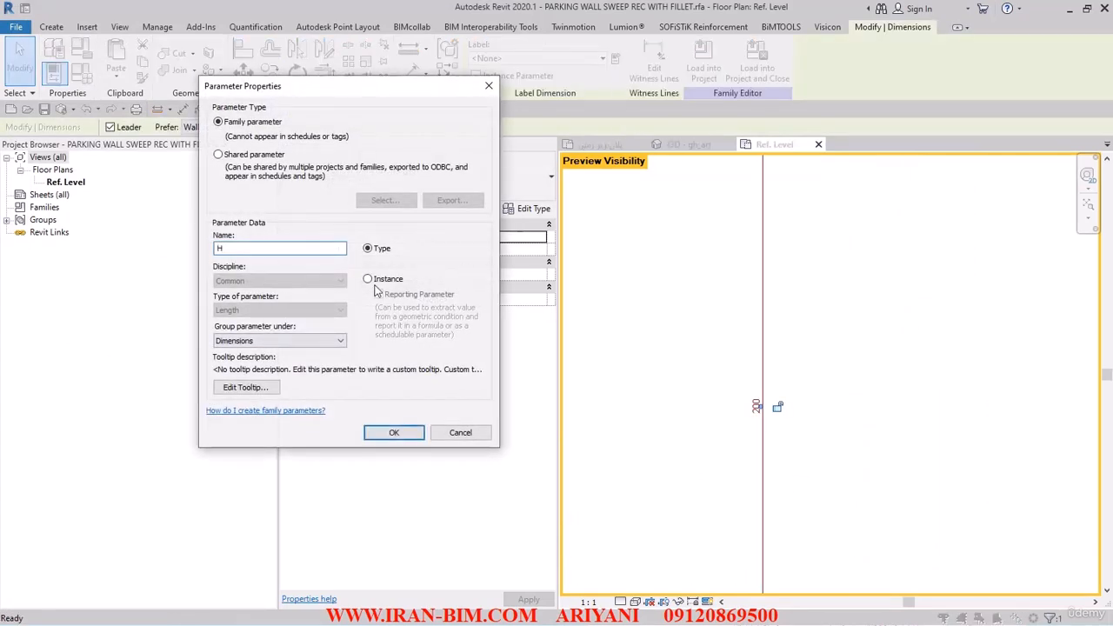
click(394, 432)
key(Escape)
- Set the T parameter to 25 for the 200 X 15 type
scroll(827, 435, down, 4)
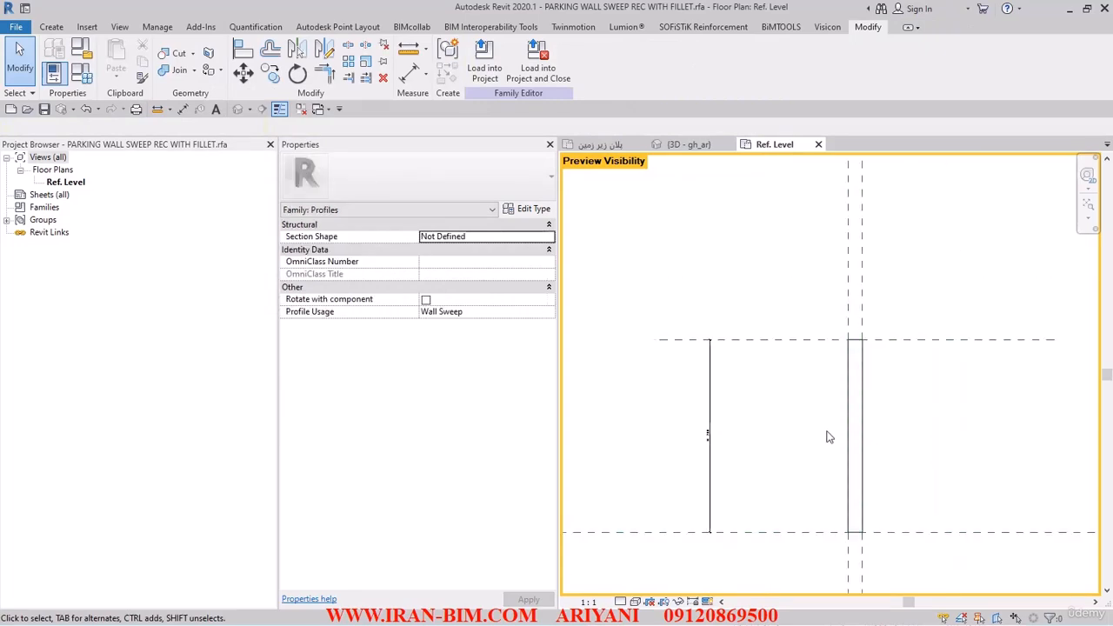
middle_drag(796, 360, 857, 368)
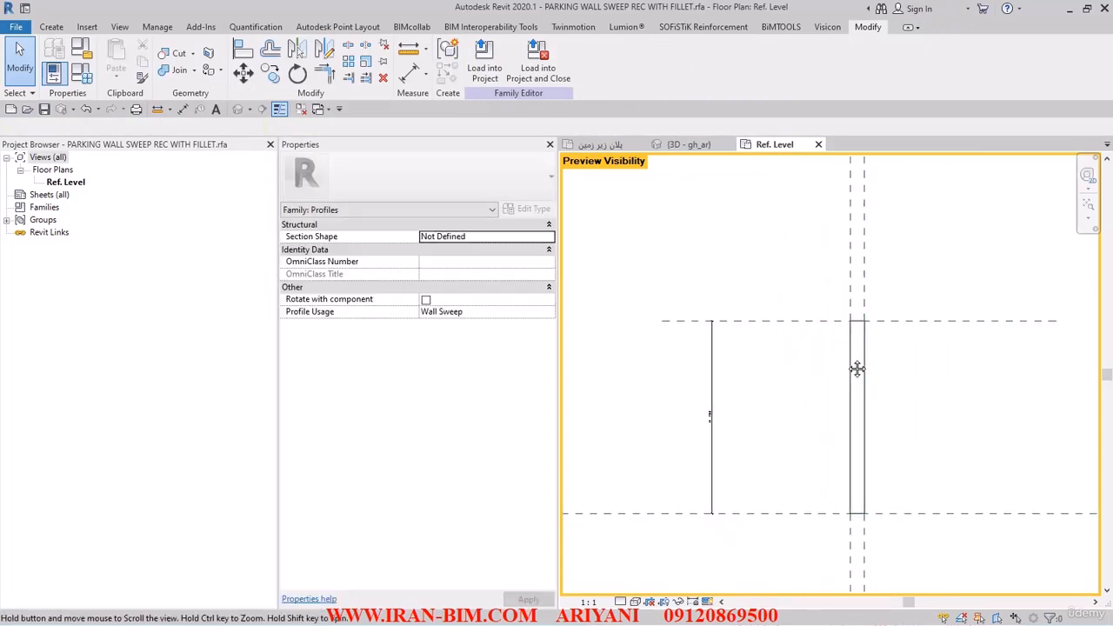
click(83, 73)
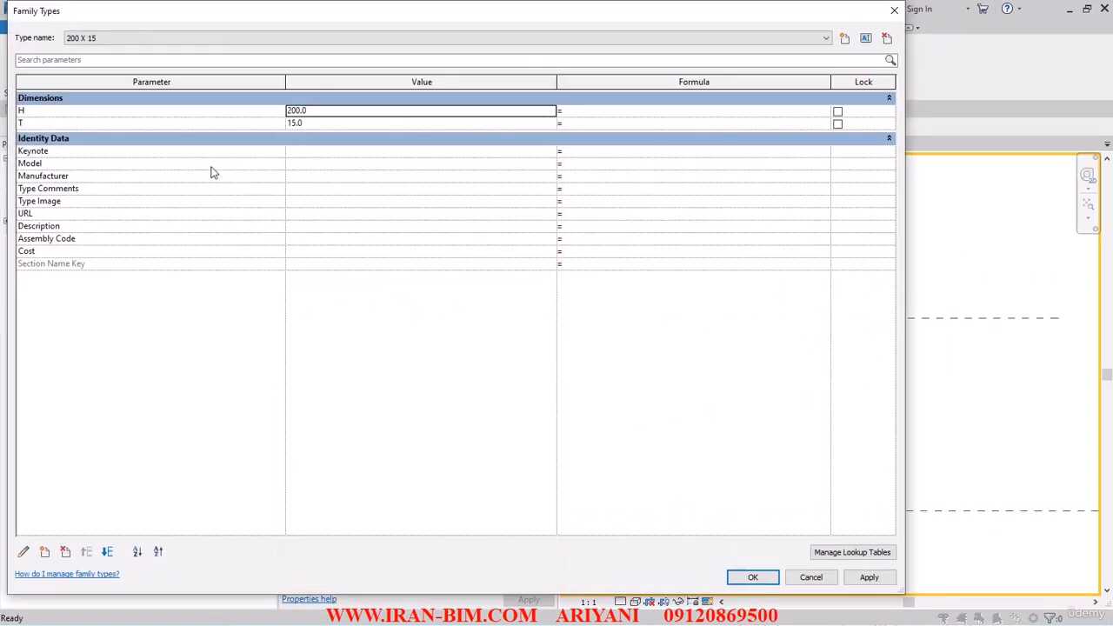
click(324, 124)
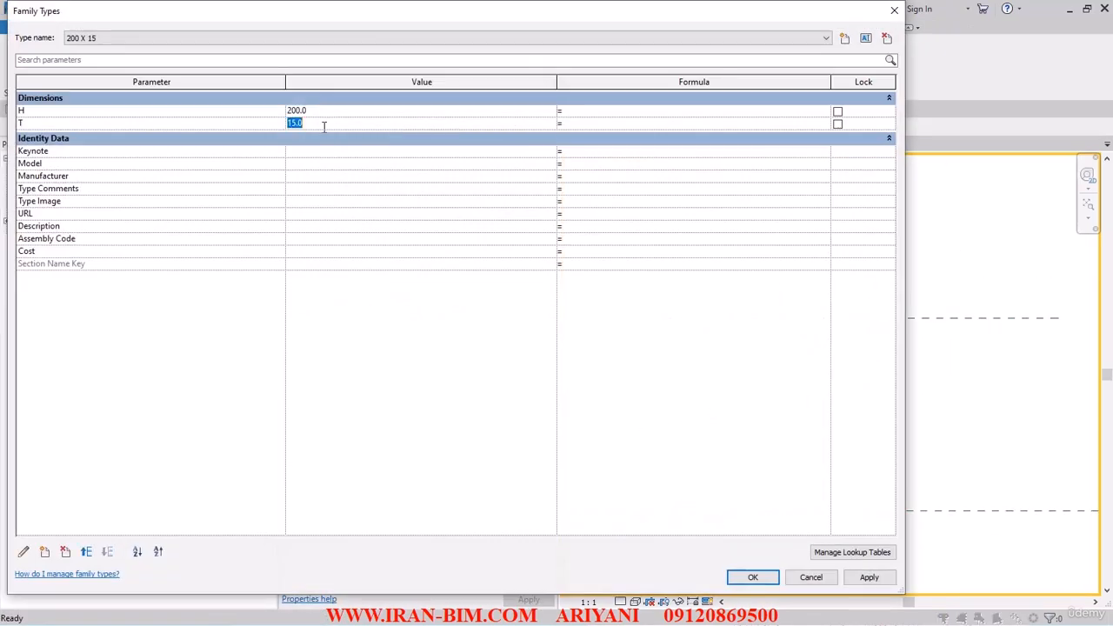
click(750, 577)
- Save the family and close its view
click(43, 109)
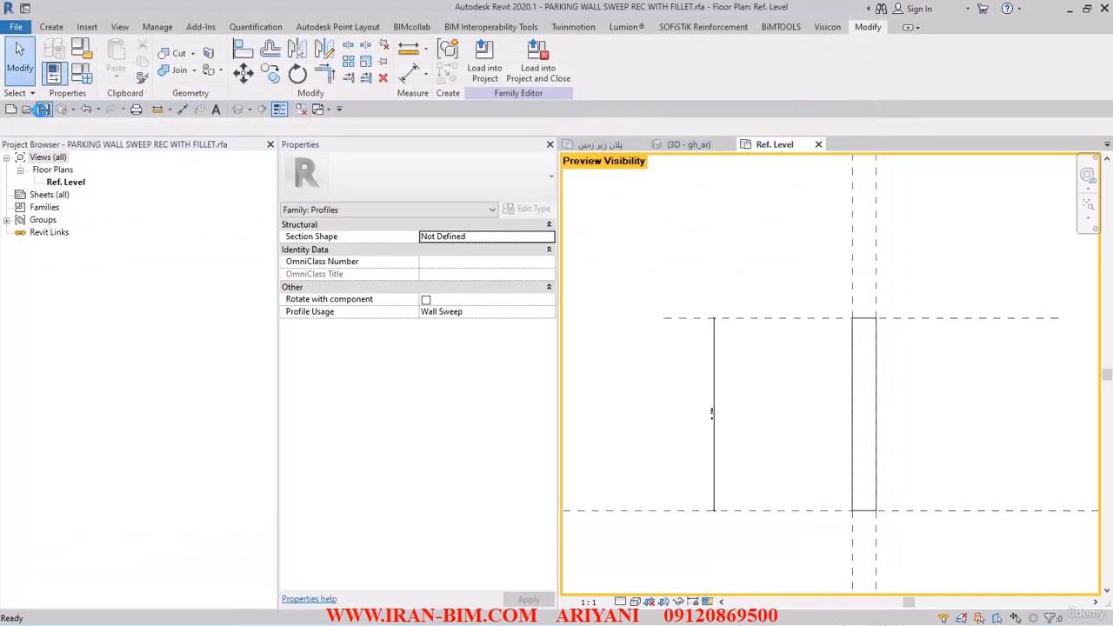
click(819, 144)
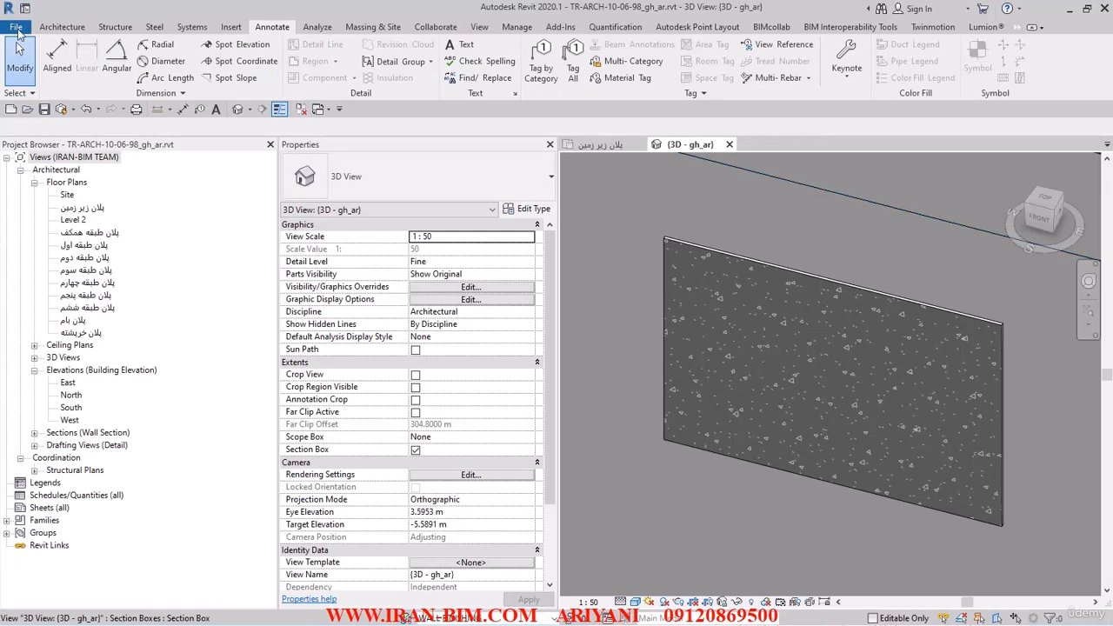
- Open PARKING WALL SWEEP REC.rfa and review its dimension visibility and family type values
click(20, 28)
click(600, 257)
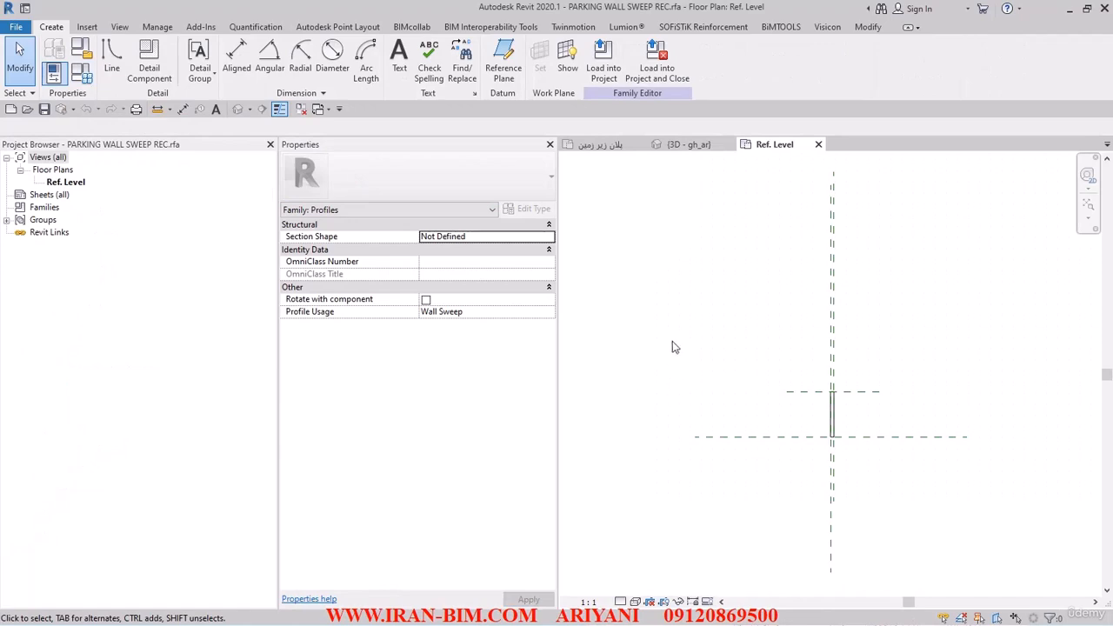
key(v)
key(g)
click(109, 37)
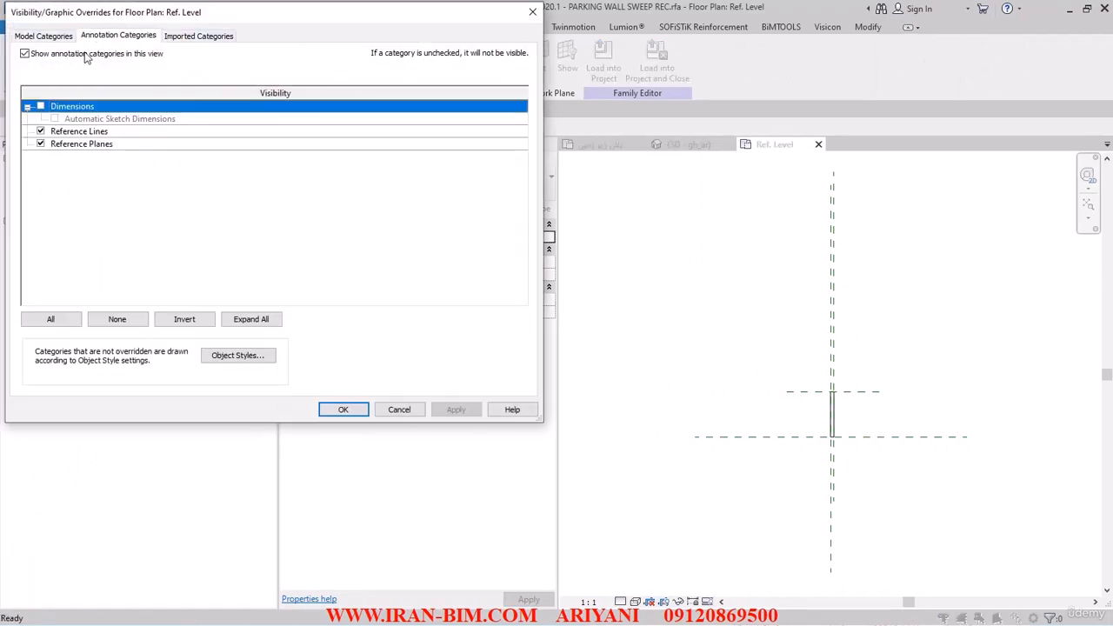
click(344, 409)
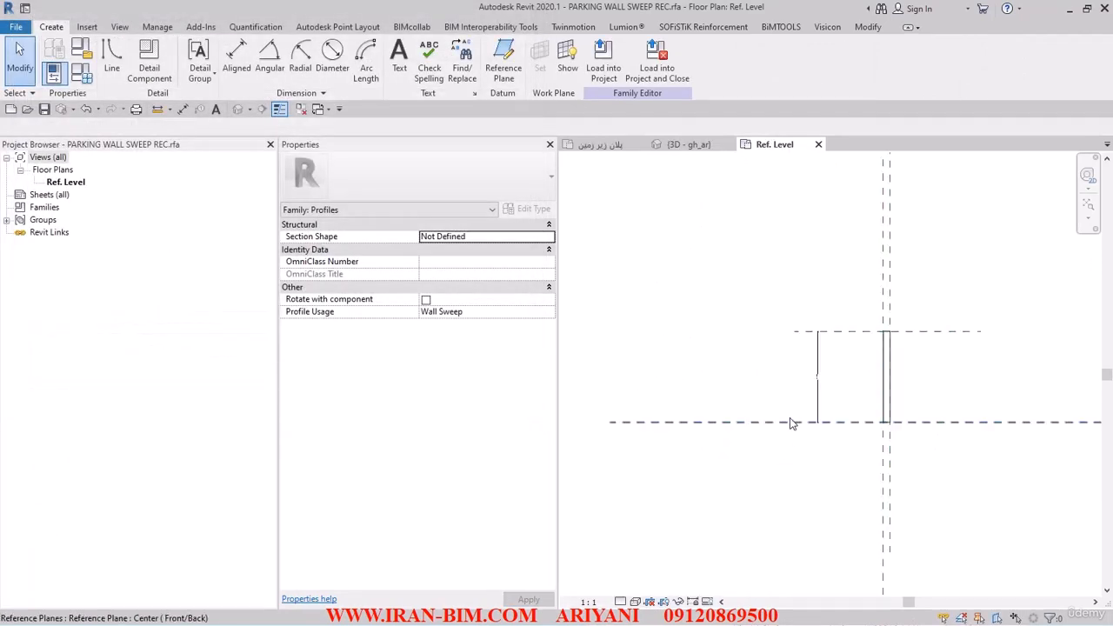
scroll(847, 361, up, 2)
scroll(745, 281, down, 4)
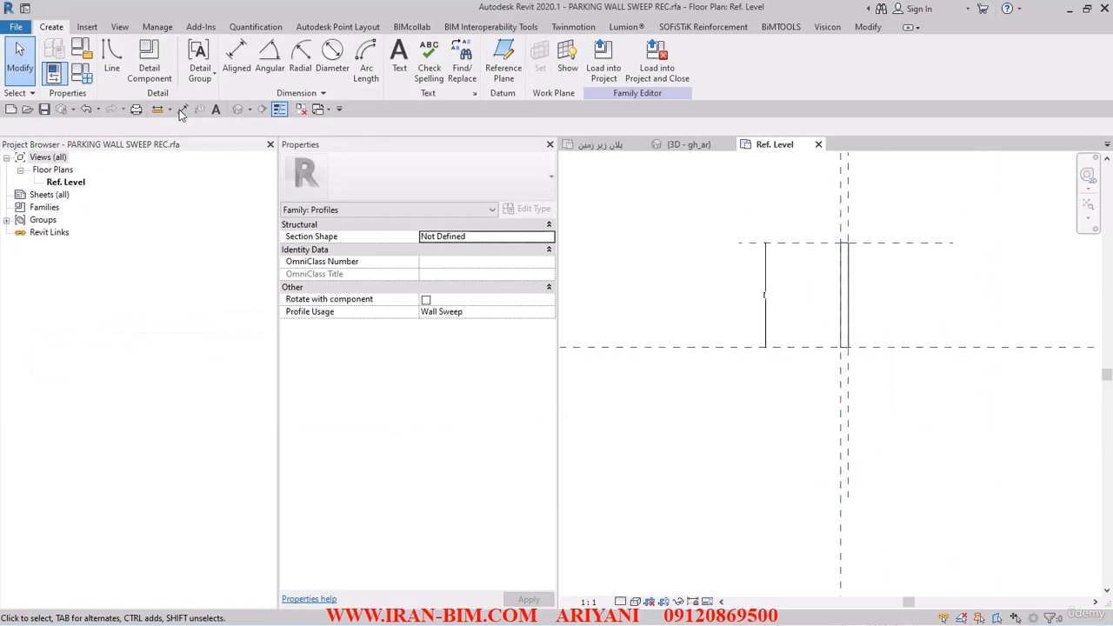
click(87, 76)
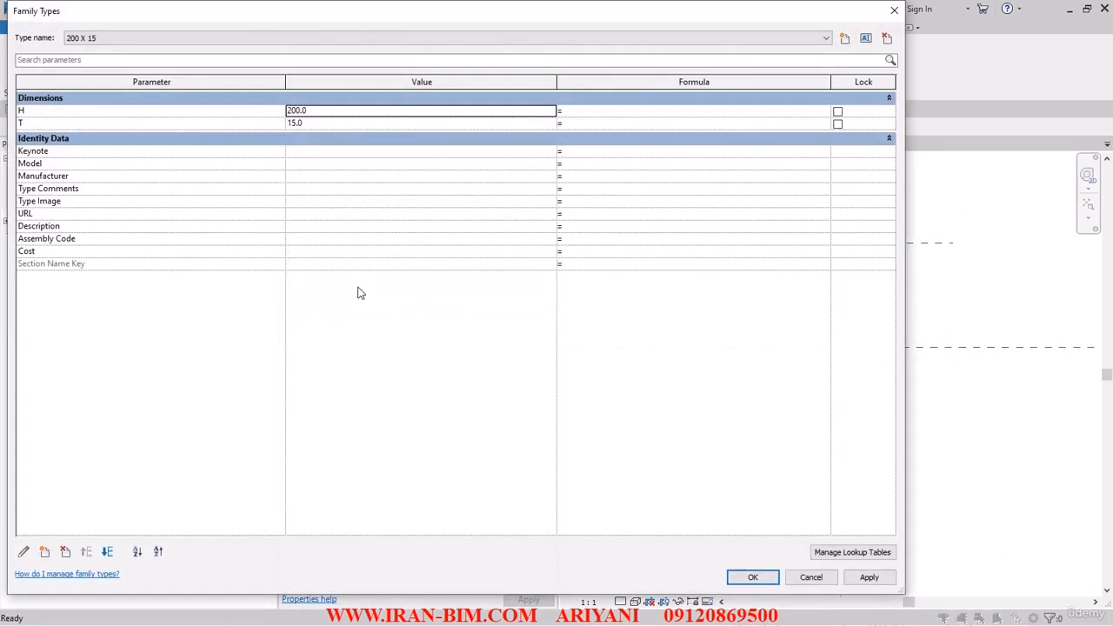
click(752, 578)
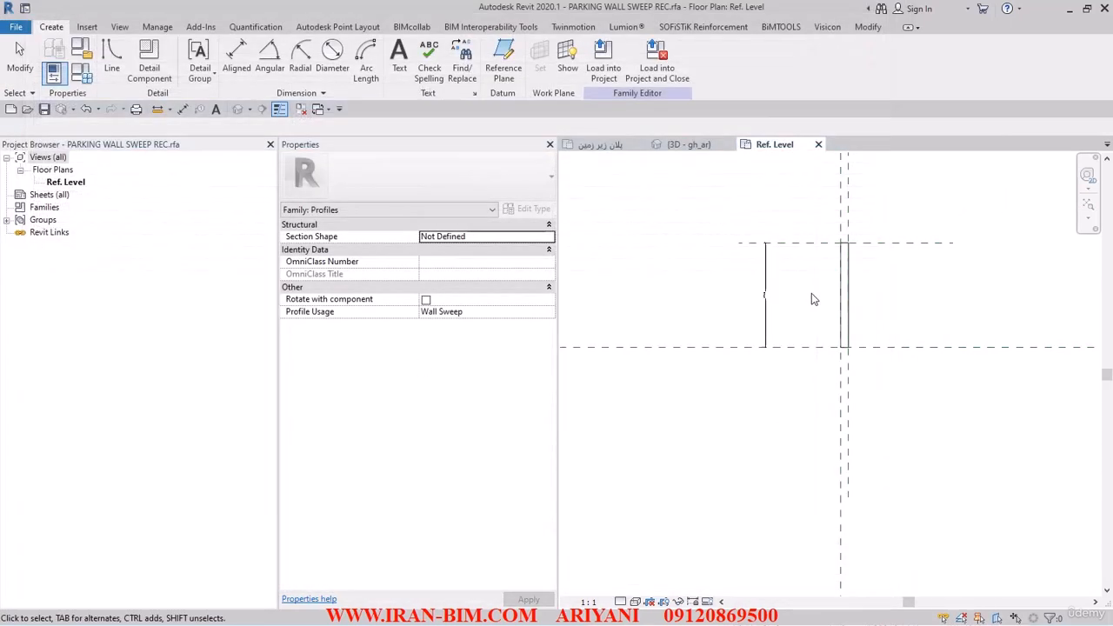
- Close the family and return to the project
click(819, 144)
click(530, 329)
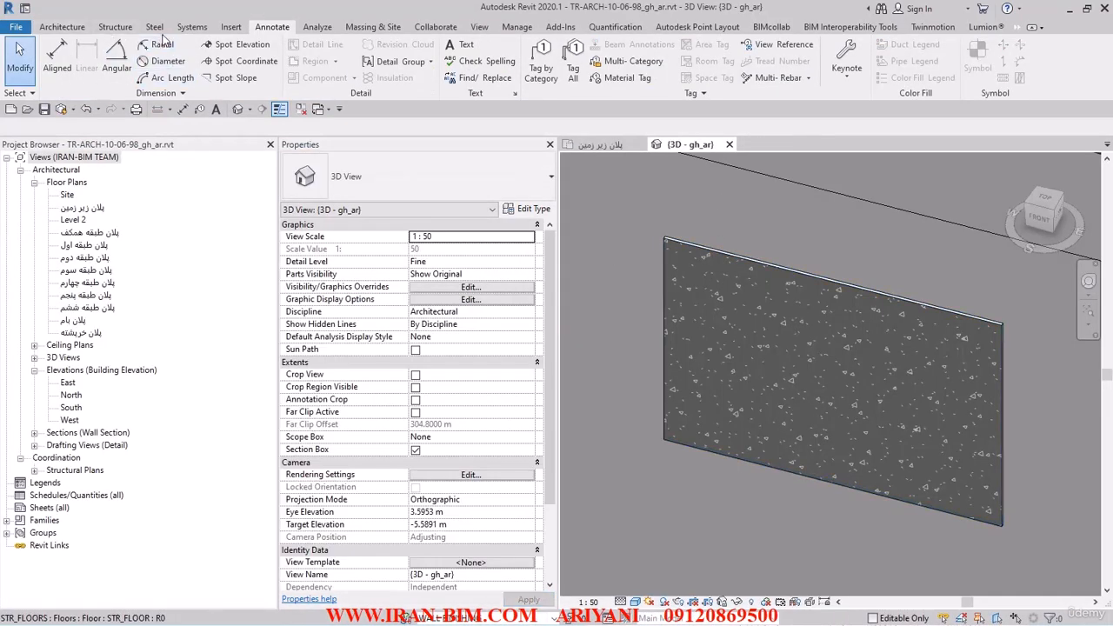
- Start loading a family and browse to the PROFILES folder inside FILESAMPLES
click(233, 27)
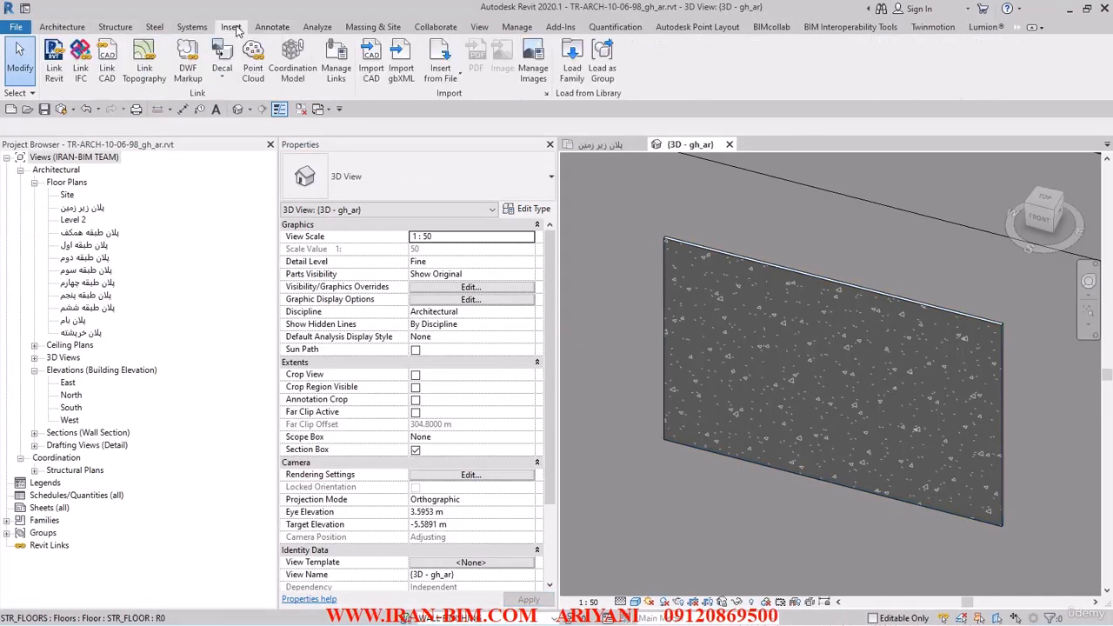
click(573, 65)
text(H:\K\BIM Course IRAN-BIM\FILESAMPLES)
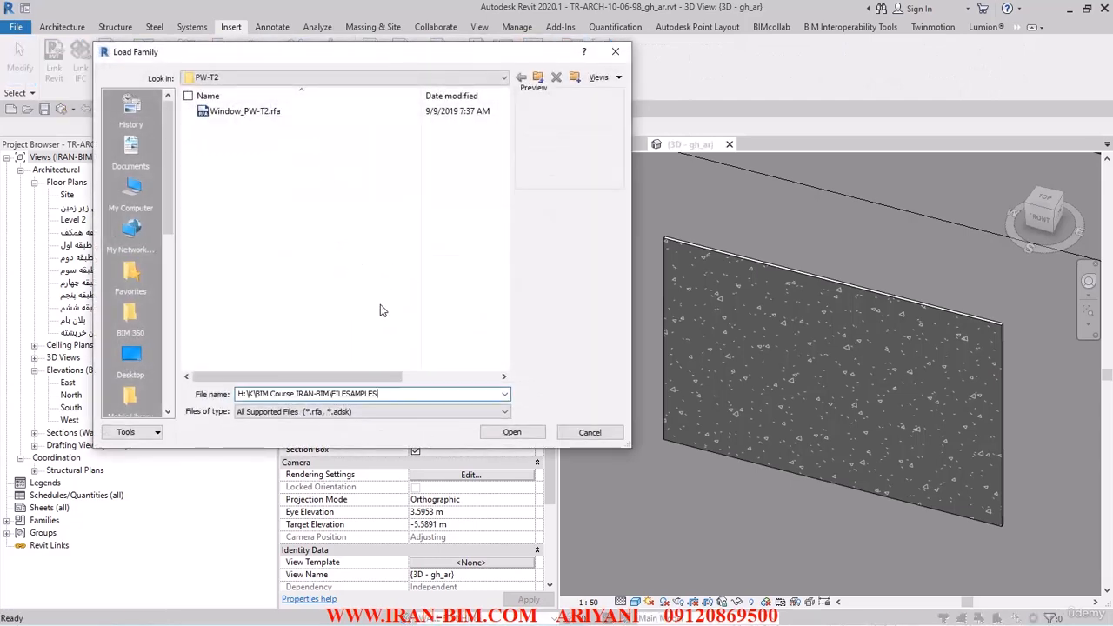
click(511, 433)
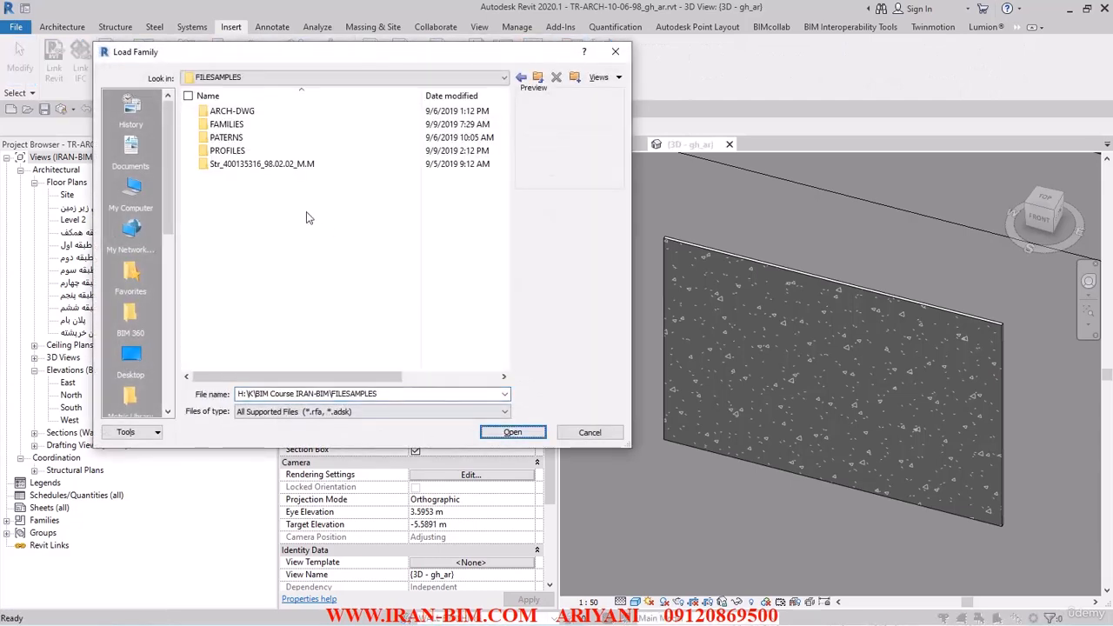
double_click(237, 153)
- Delete the two .0001.rfa backup files from the PROFILES folder
click(352, 111)
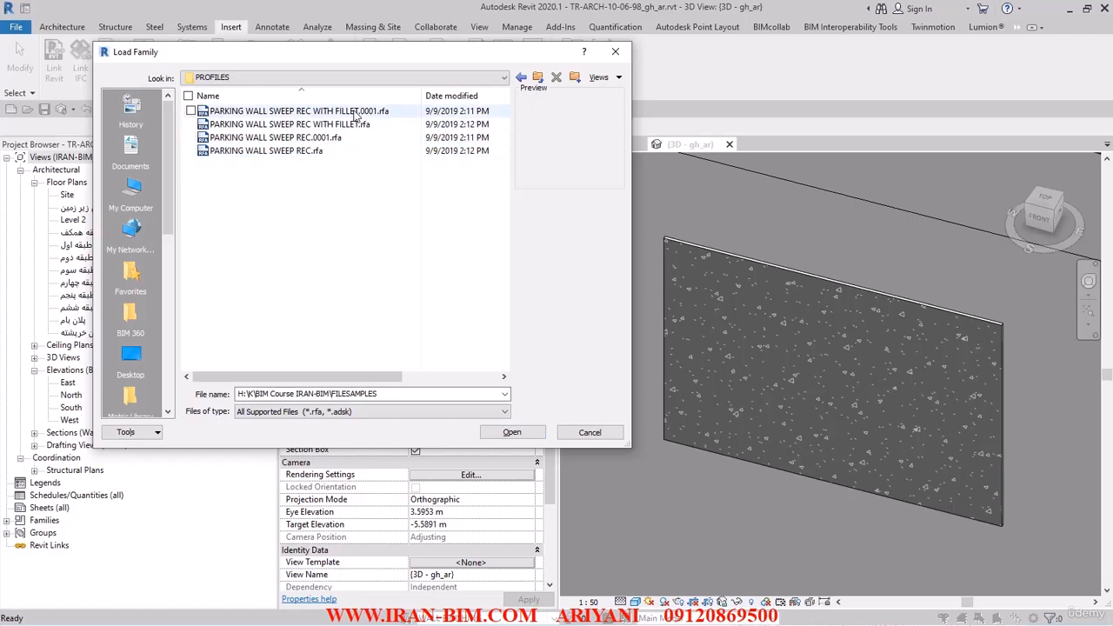
key(Delete)
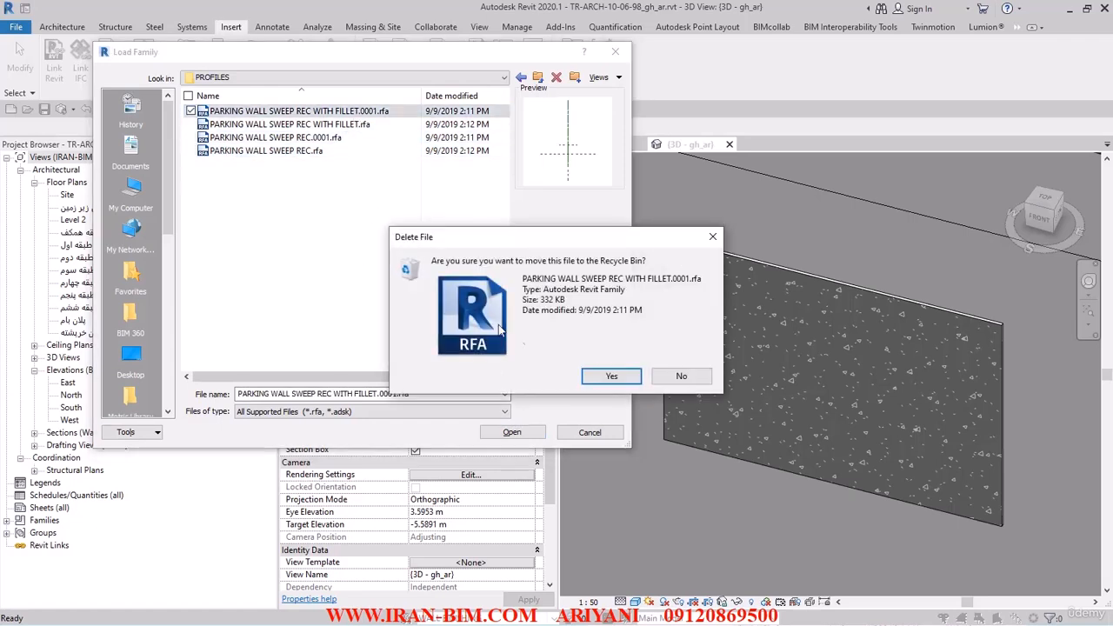
click(609, 376)
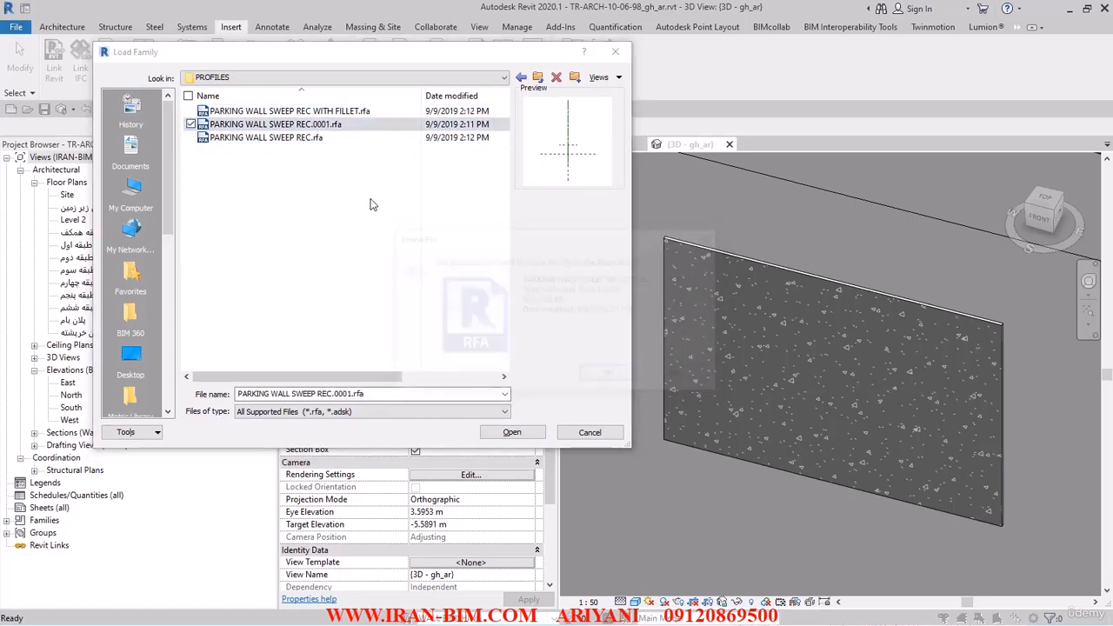
key(Delete)
click(676, 375)
- Load PARKING WALL SWEEP REC.rfa and PARKING WALL SWEEP REC WITH FILLET.rfa into the project
click(300, 130)
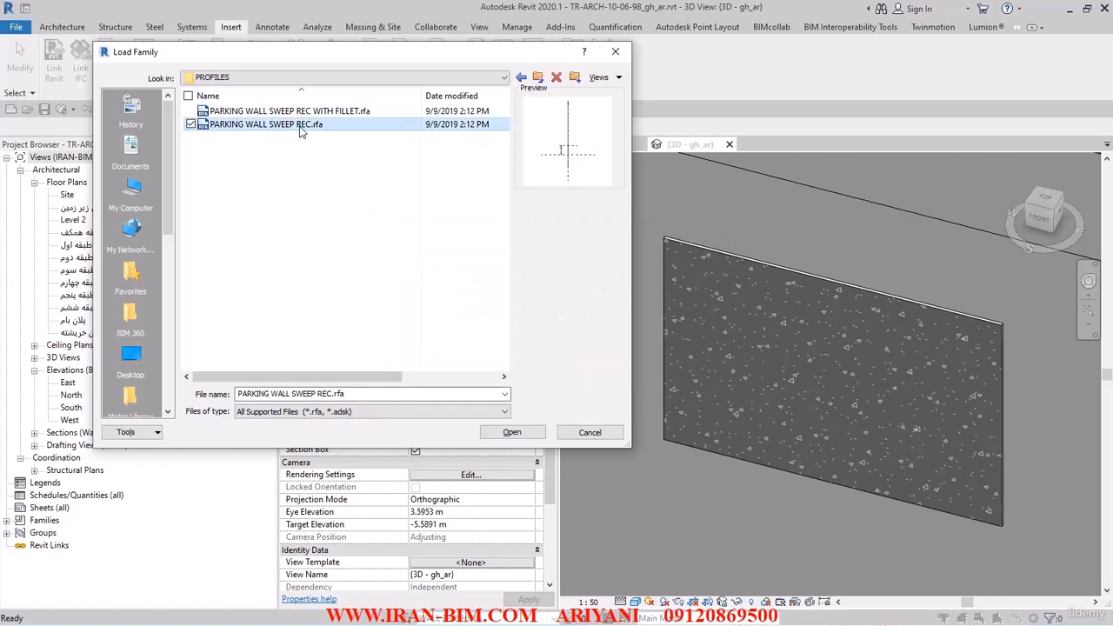
ctrl+click(304, 111)
click(512, 432)
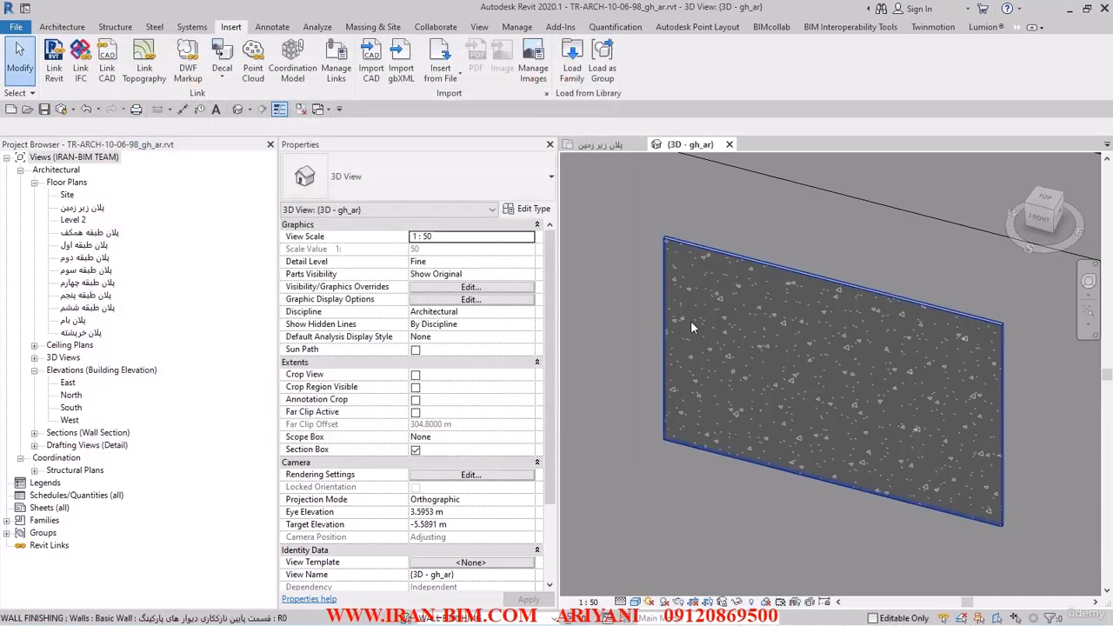
- Open the parking finish wall's type structure and show its section preview
click(691, 320)
click(527, 210)
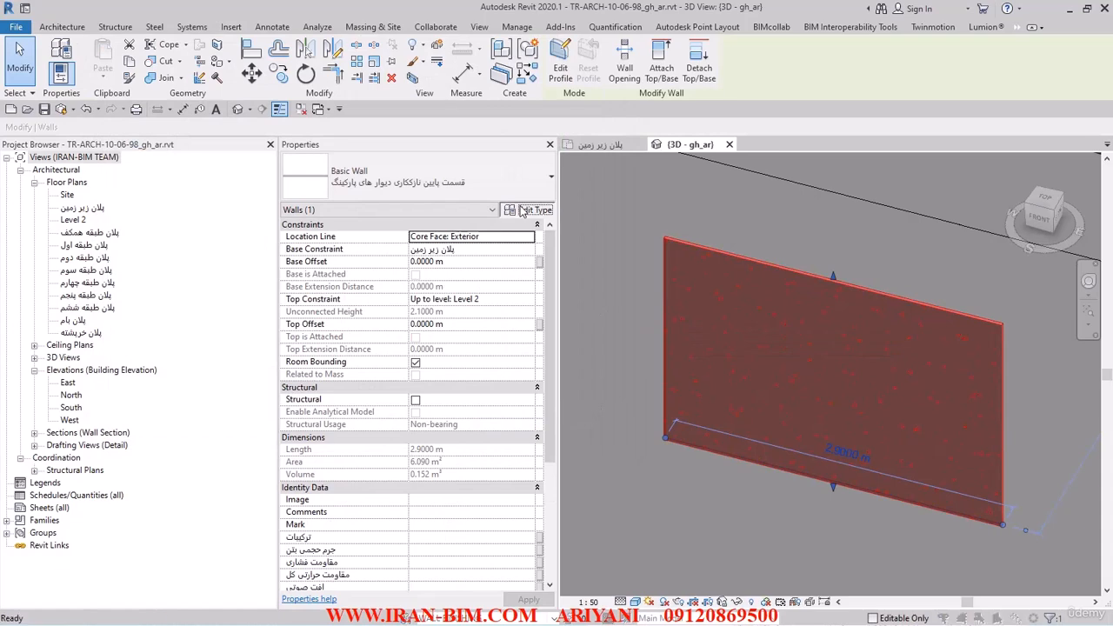
click(527, 170)
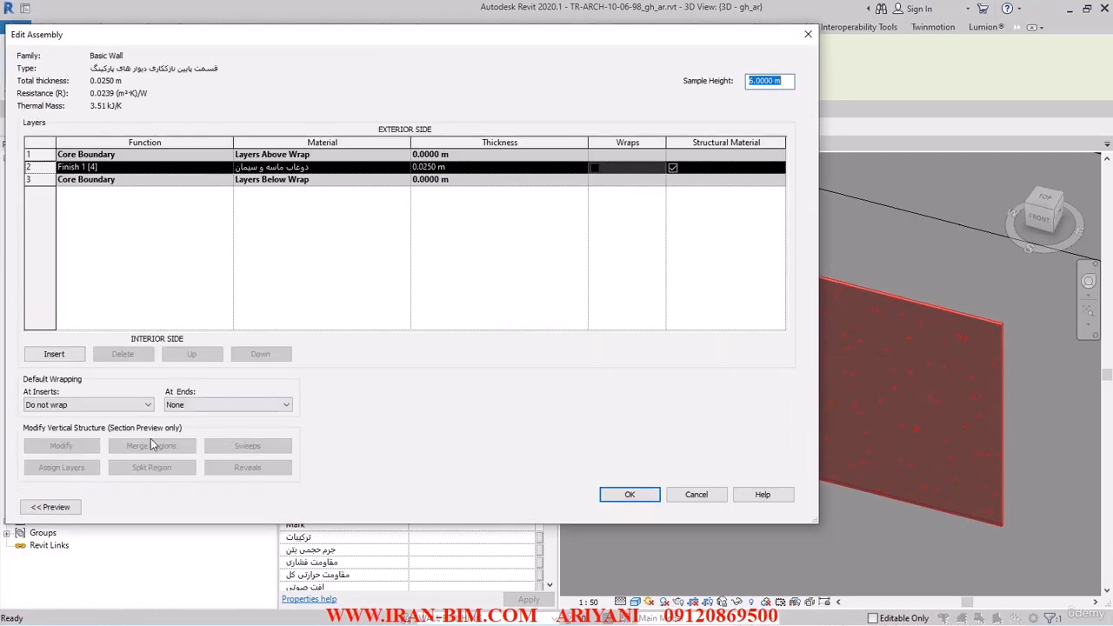
drag(238, 37, 447, 33)
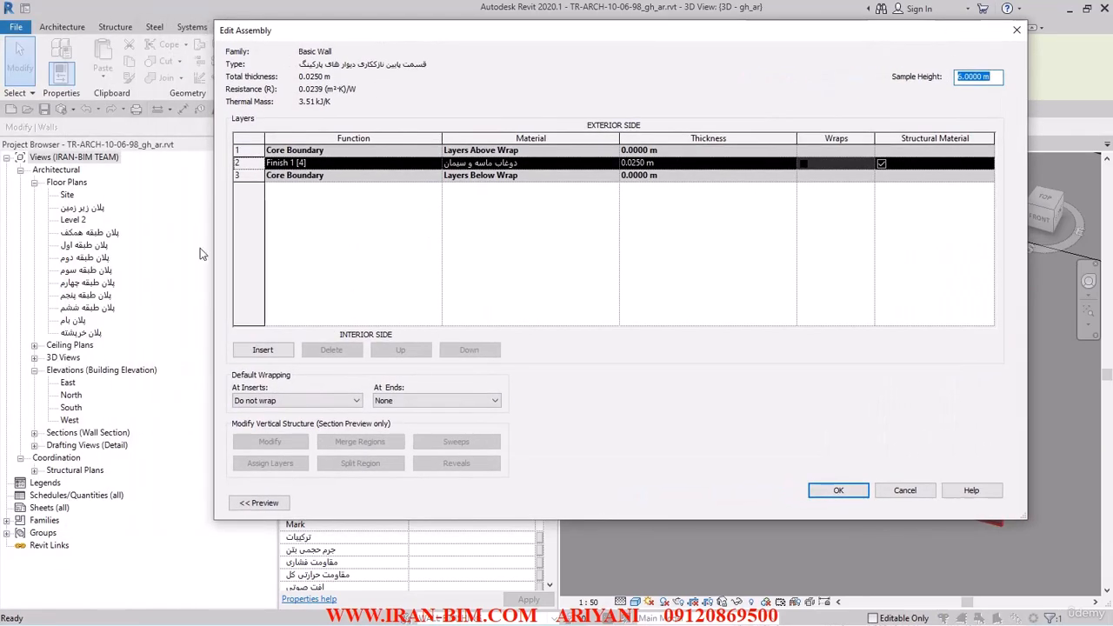
click(254, 503)
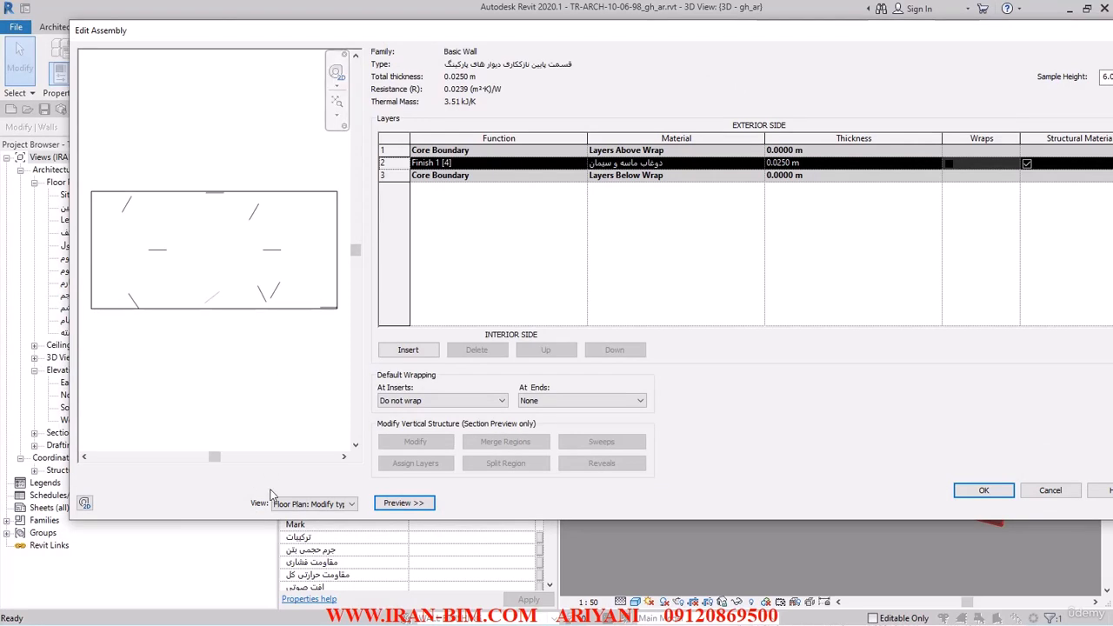
click(313, 503)
click(313, 527)
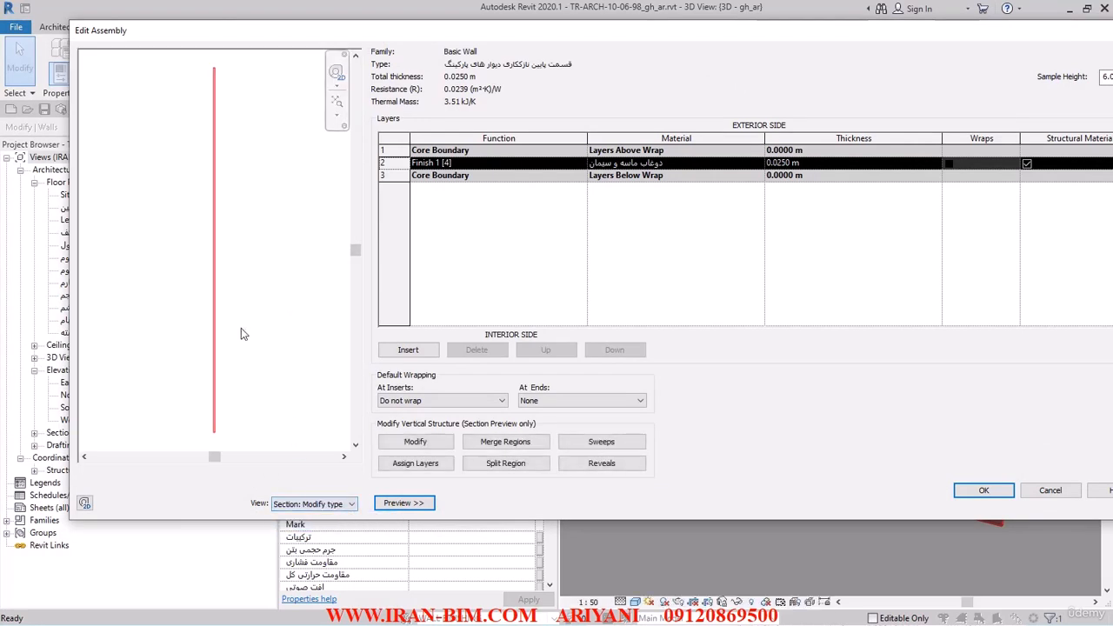
- Set the wall assembly's sample height to 1.3 m
middle_drag(241, 328, 260, 248)
middle_drag(303, 385, 280, 444)
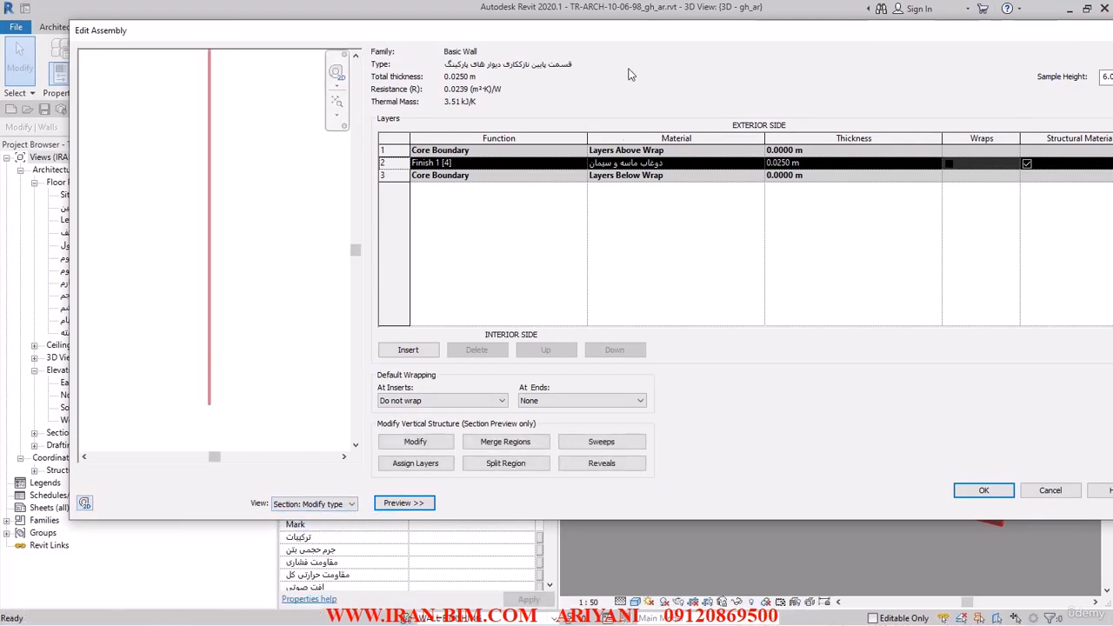
drag(591, 33, 548, 34)
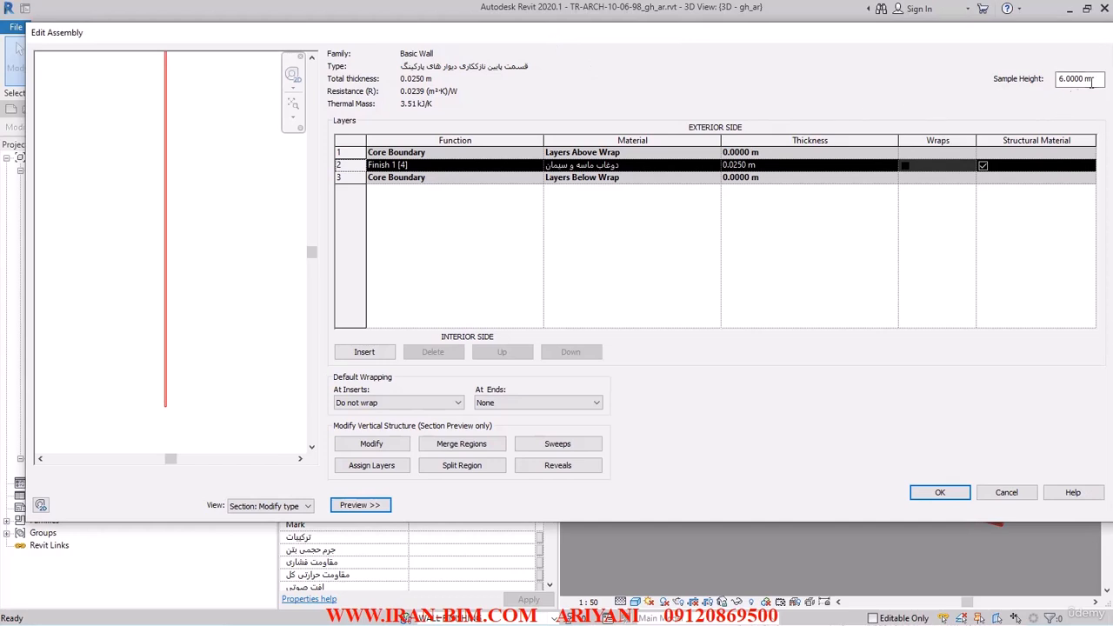
drag(1096, 79, 1052, 78)
text(=)
text(0.2+0.9+0.2)
key(Return)
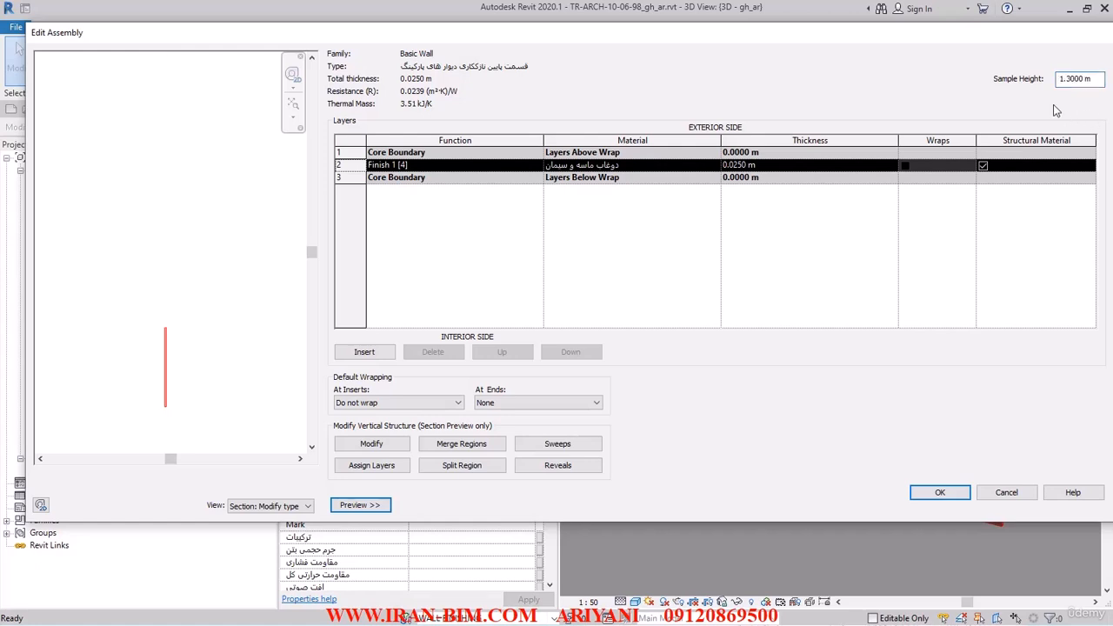
click(301, 107)
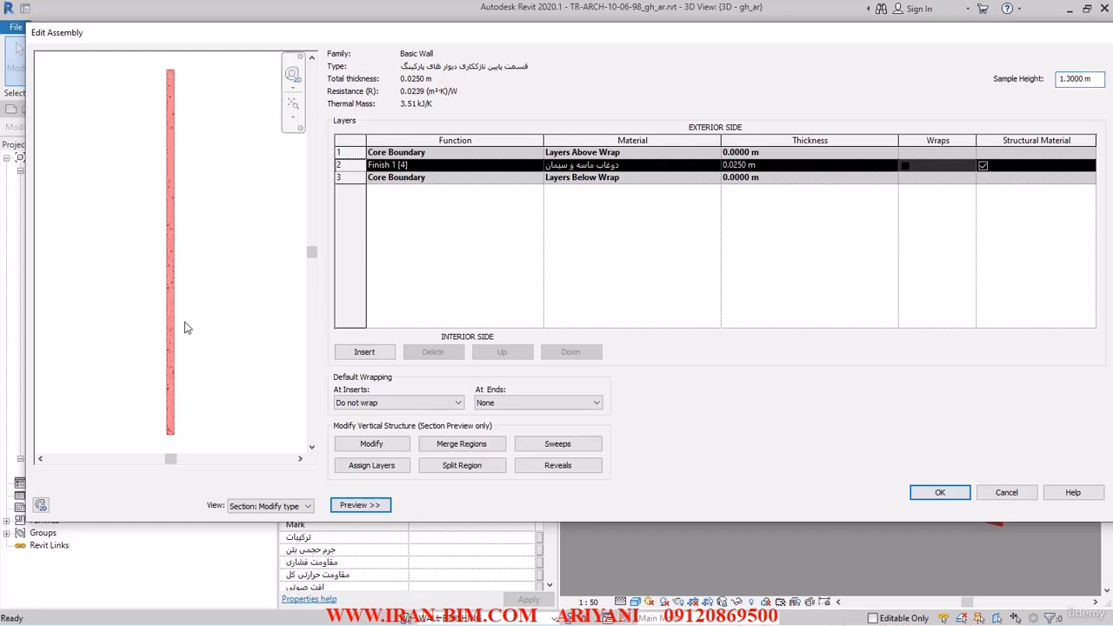